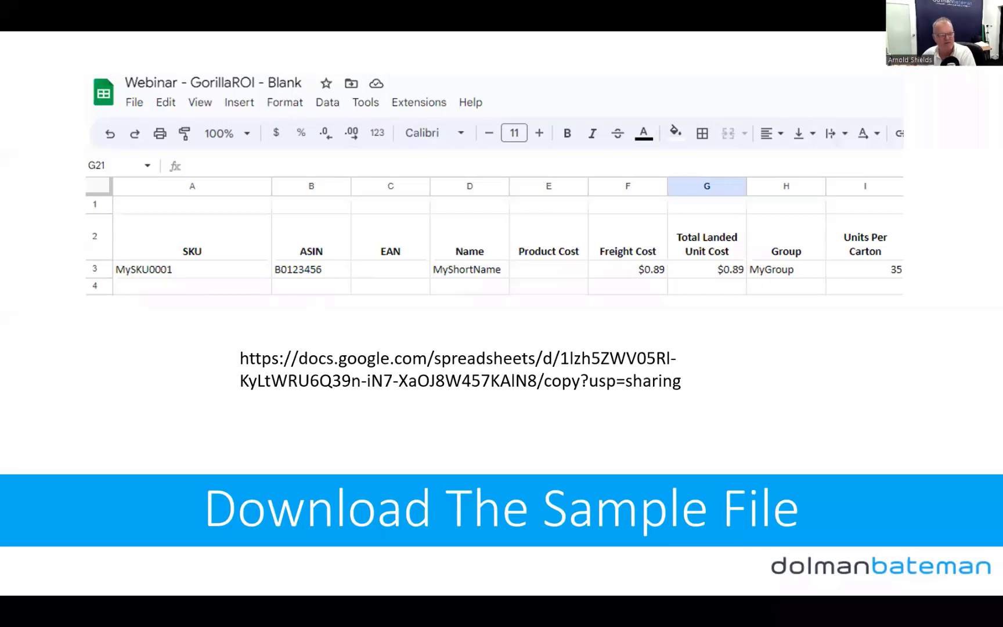
# Switch from the slides to the browser and show the filled-in "Webinar - GorillaROI" spreadsheet.
pyautogui.click(488, 375)
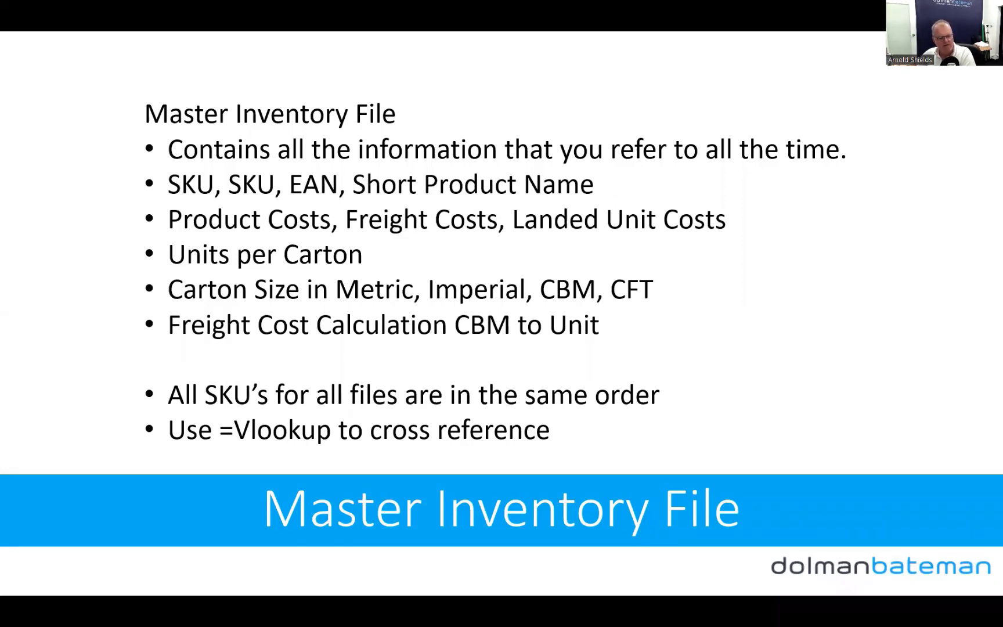
pyautogui.hotkey('alt', 'Tab')
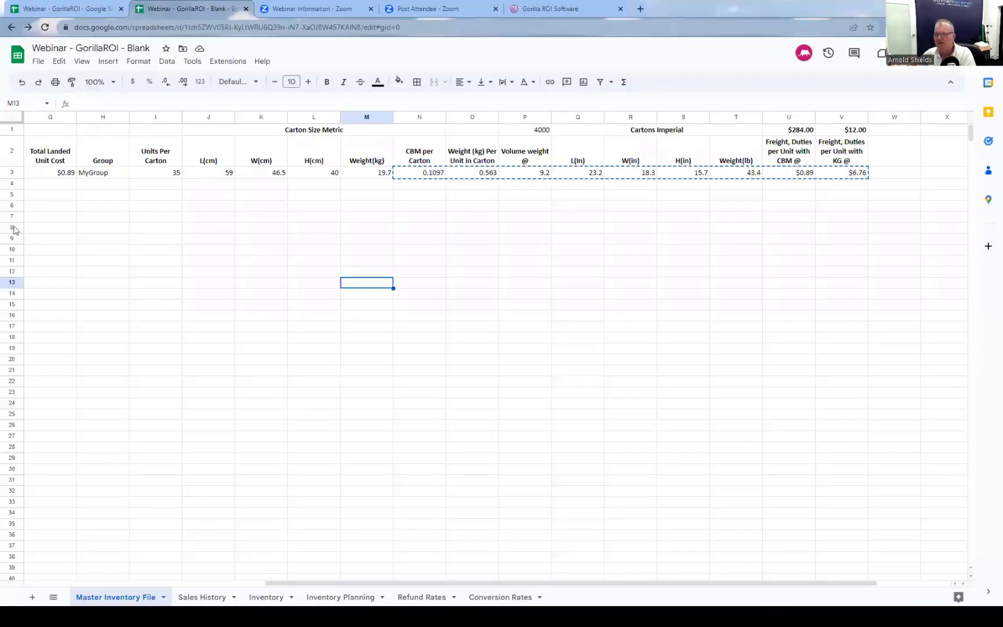
pyautogui.click(102, 15)
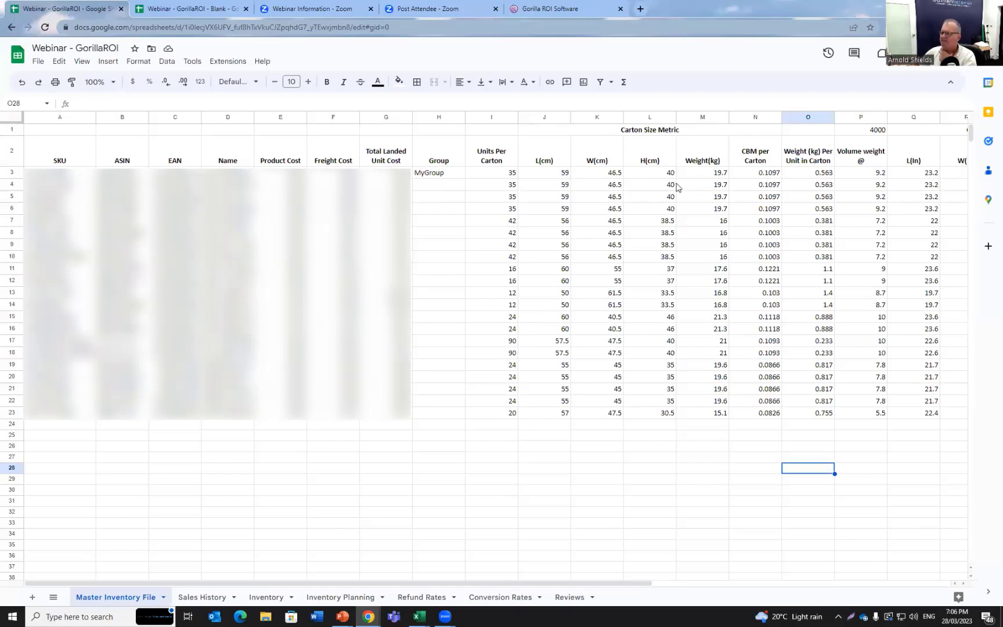
# Examine the carton weight, CBM, weight-per-unit and volume weight formulas, the volume divisor and the imperial carton sizes in the Master Inventory File.
pyautogui.click(708, 177)
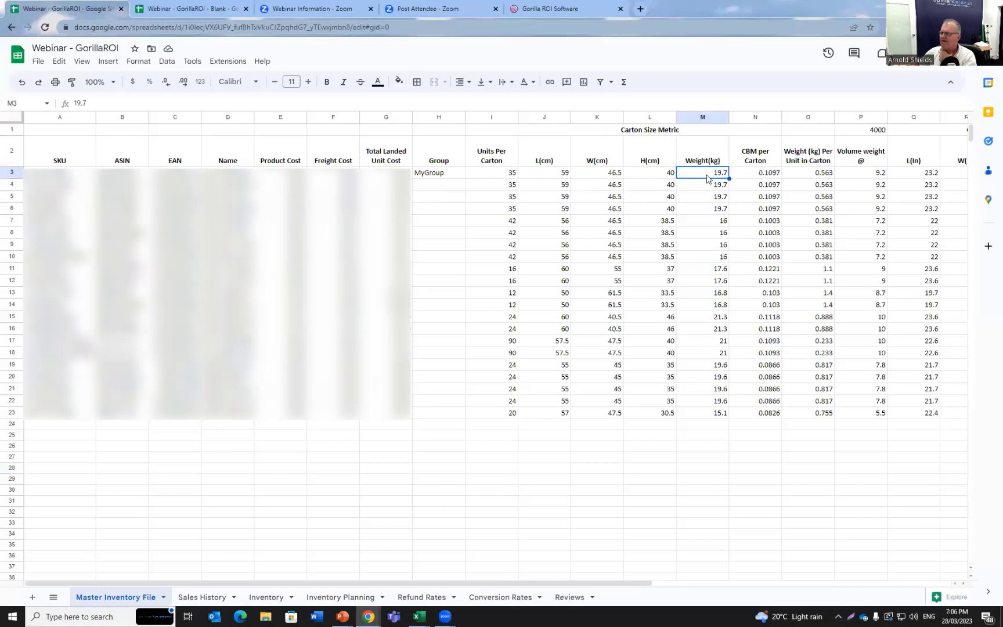
pyautogui.click(757, 183)
pyautogui.click(753, 175)
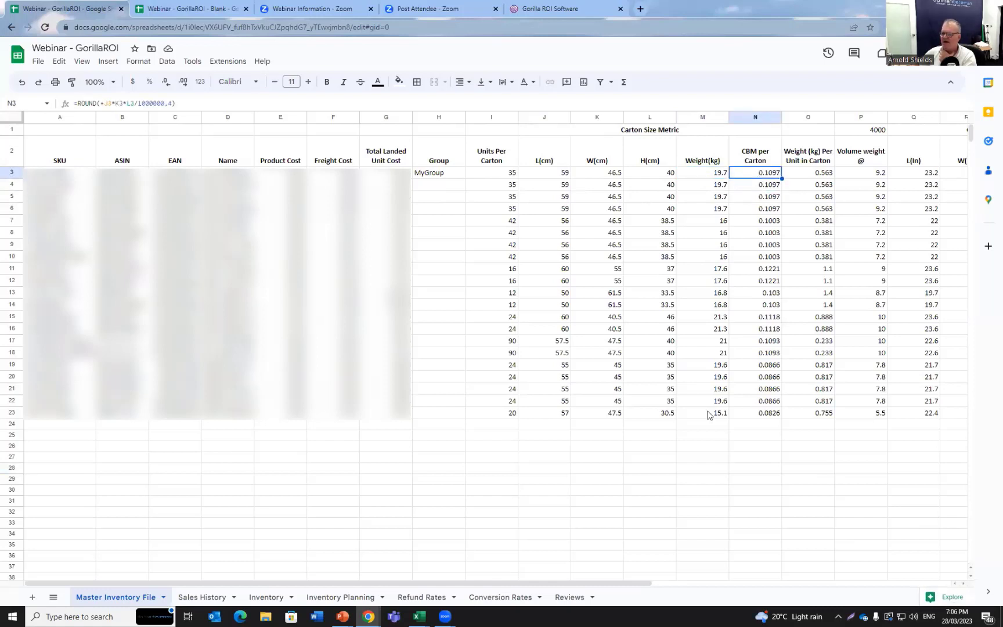
pyautogui.moveTo(616, 583); pyautogui.dragTo(838, 595)
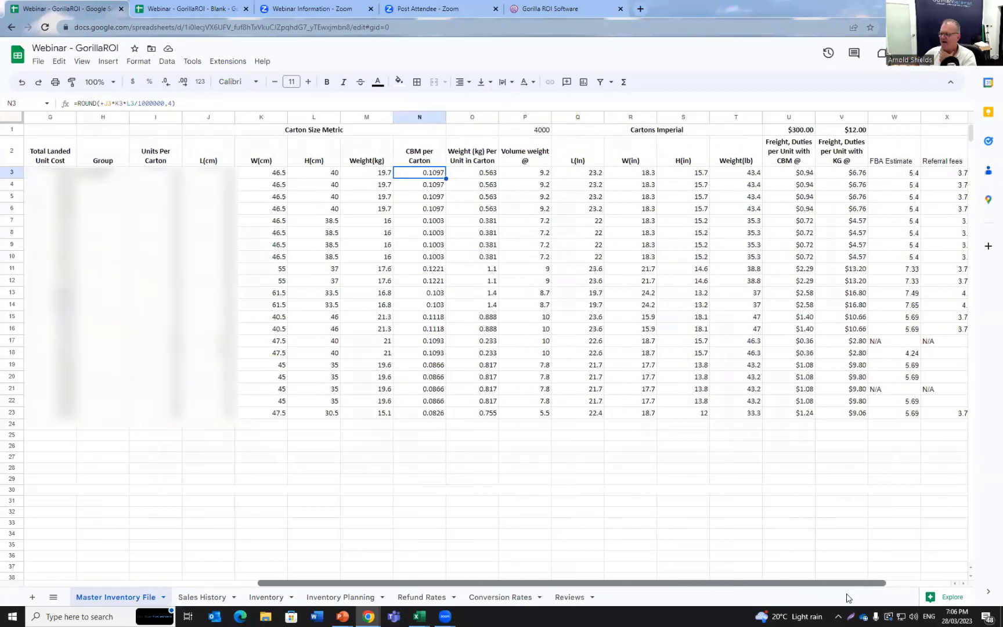
pyautogui.click(489, 174)
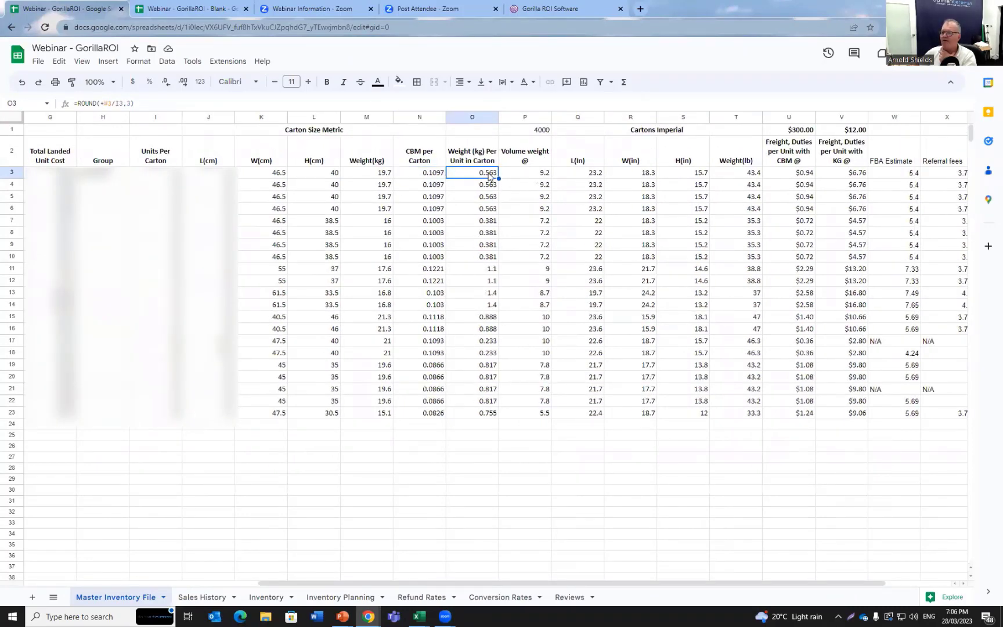
pyautogui.click(525, 175)
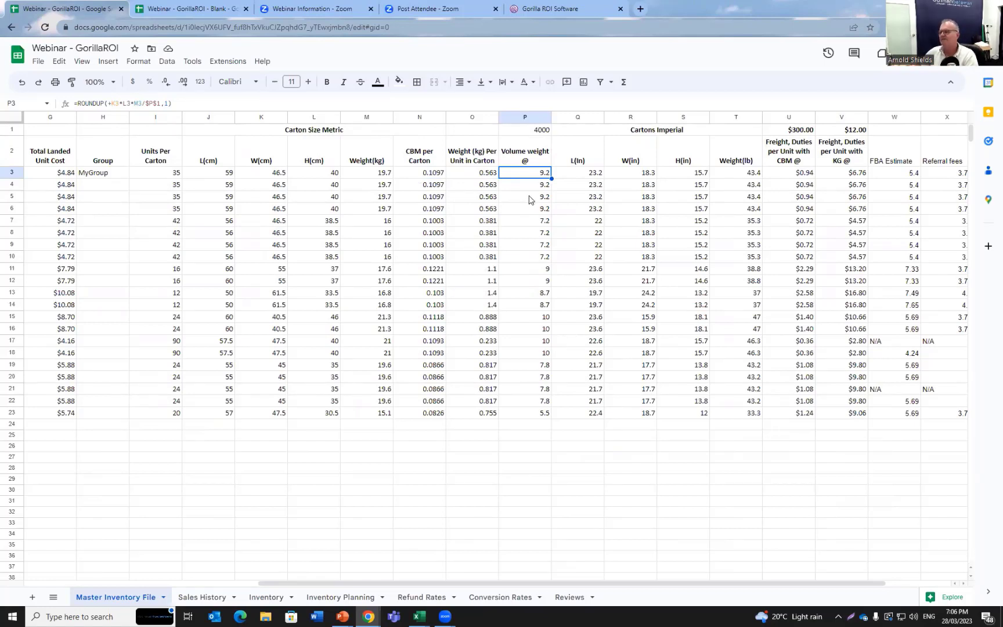
pyautogui.click(536, 131)
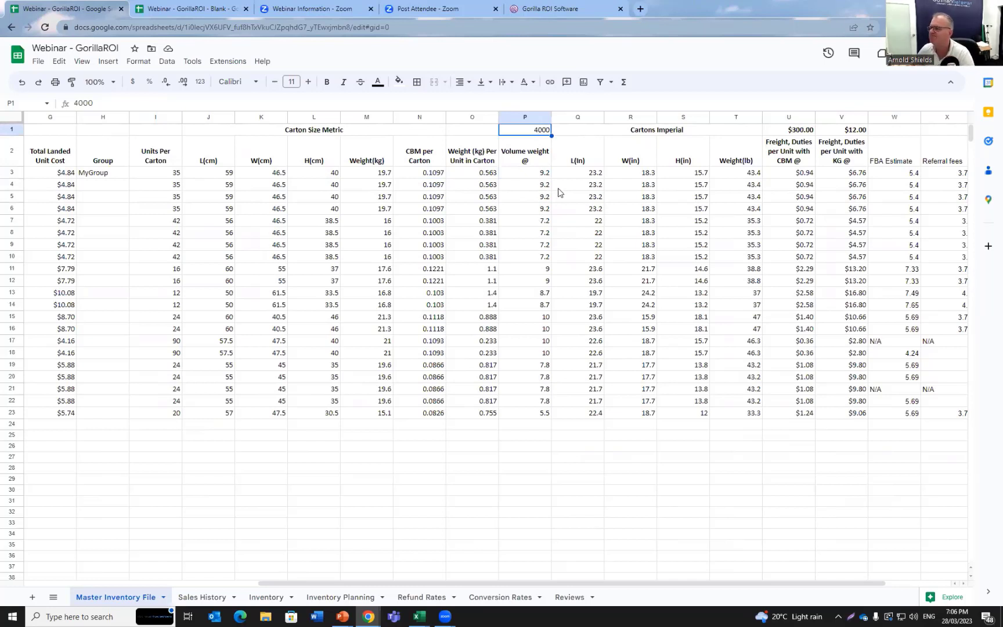
pyautogui.moveTo(583, 174); pyautogui.dragTo(712, 402)
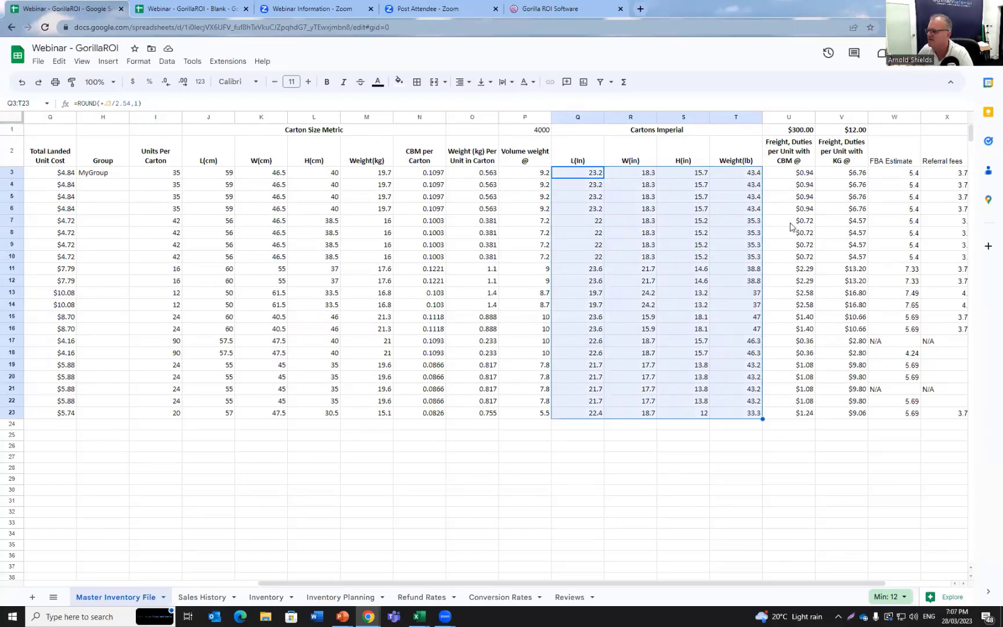
# Set the CBM freight rate in U1 to 284 and select the per-unit freight costs in U3:U23.
pyautogui.click(793, 176)
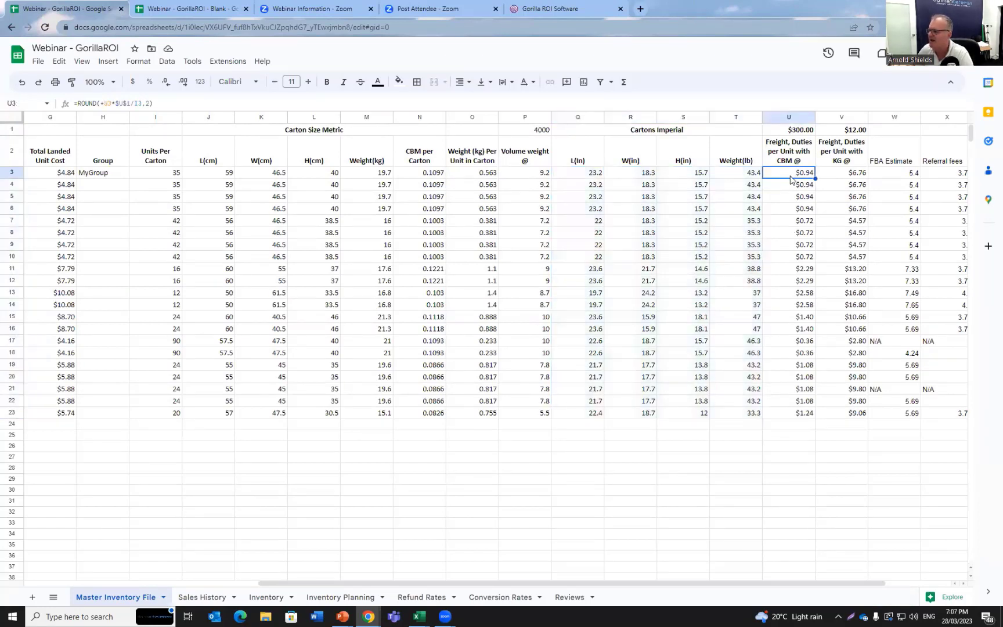
pyautogui.click(794, 133)
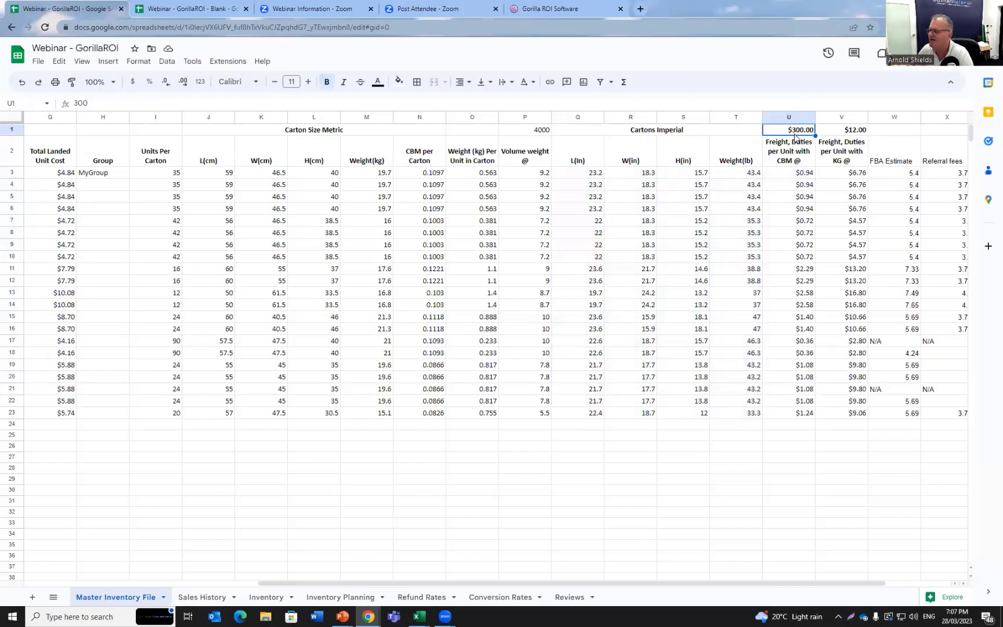
pyautogui.write('284')
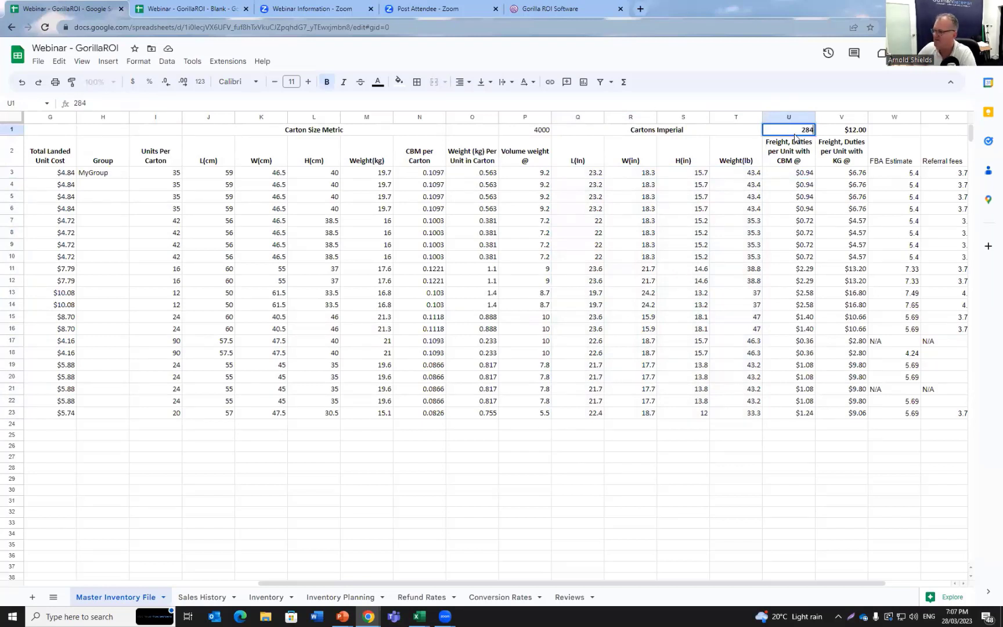
pyautogui.press('Return')
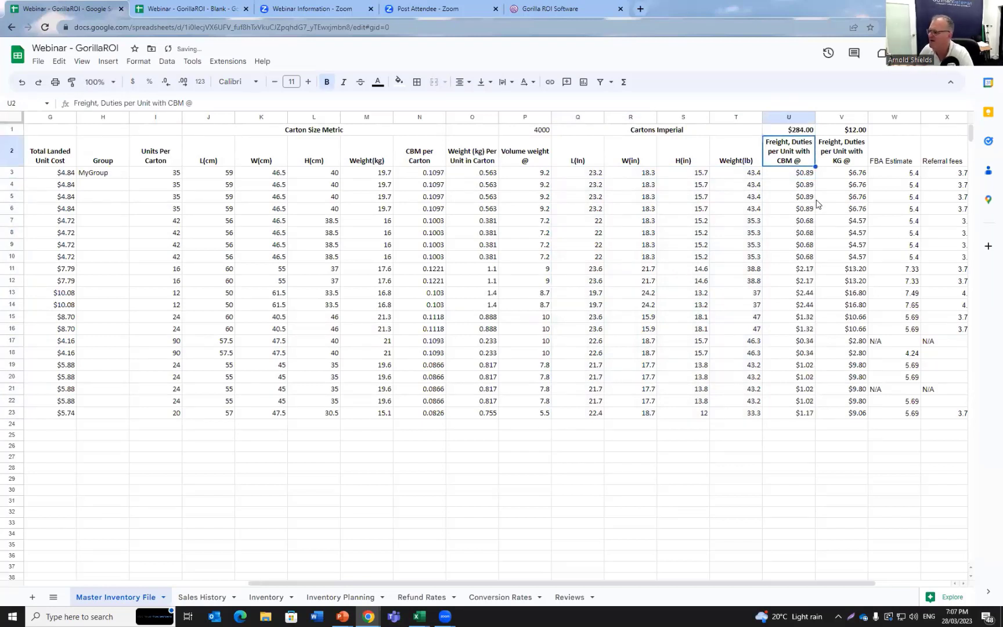
pyautogui.moveTo(807, 173); pyautogui.dragTo(787, 415)
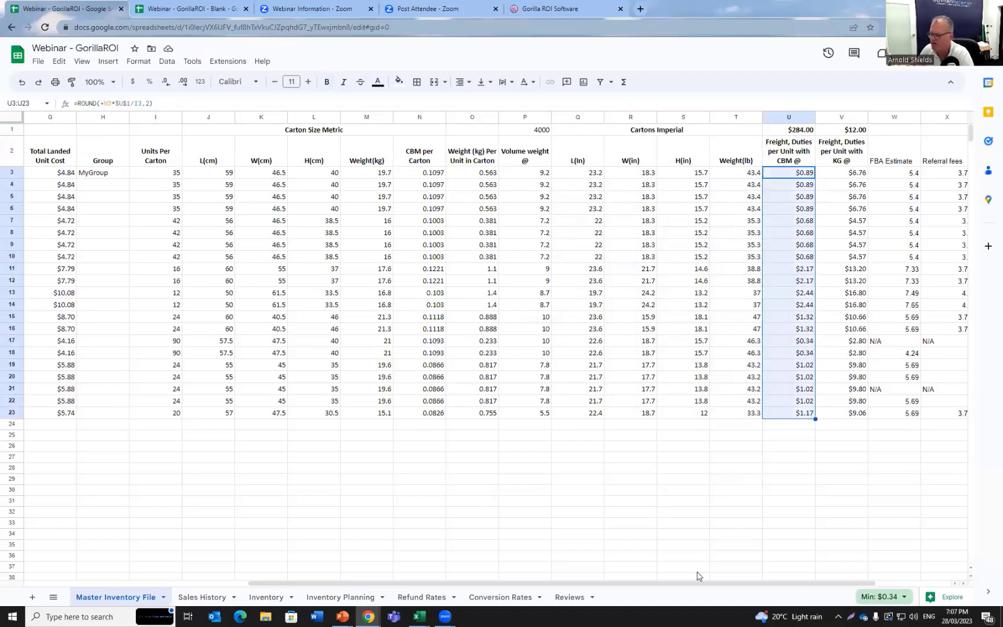
# Examine the first product's Freight Cost and FBA Estimate formula, and look over the remaining Master Inventory File columns.
pyautogui.moveTo(697, 582); pyautogui.dragTo(549, 572)
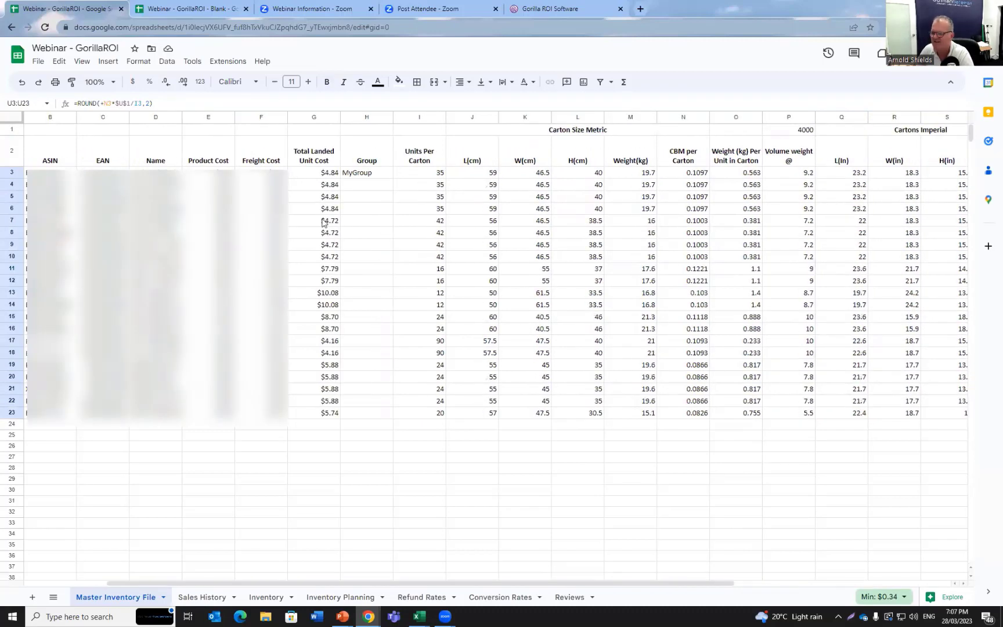
pyautogui.click(285, 177)
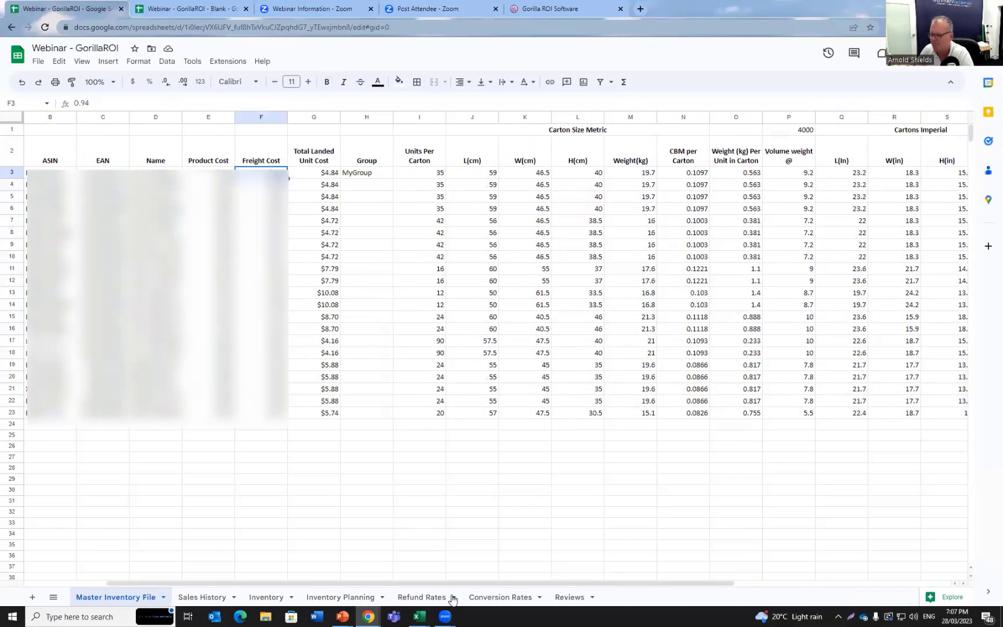
pyautogui.moveTo(482, 583); pyautogui.dragTo(696, 599)
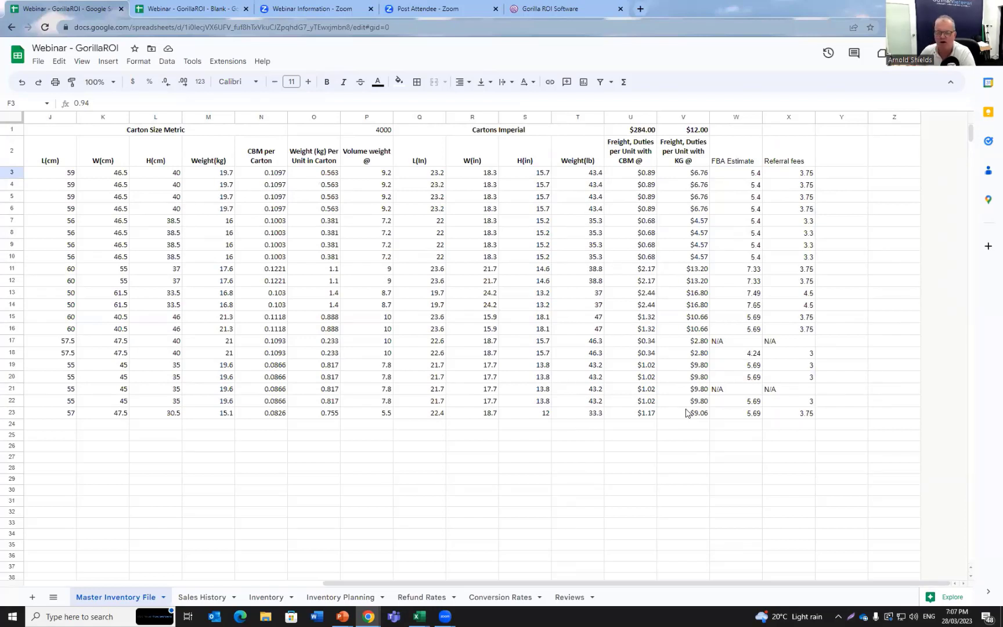
pyautogui.click(742, 176)
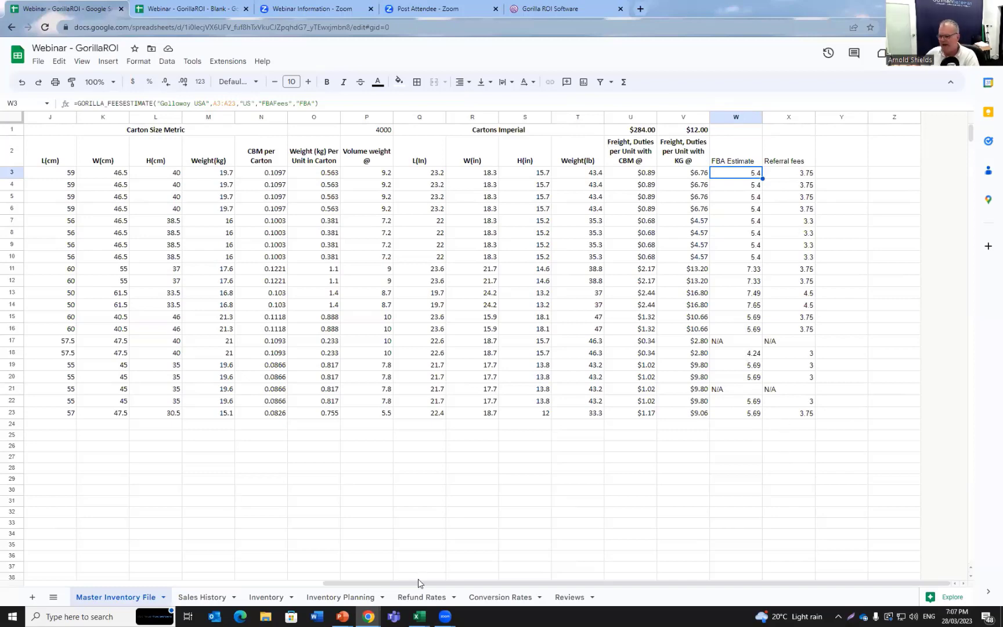
pyautogui.moveTo(417, 584); pyautogui.dragTo(110, 584)
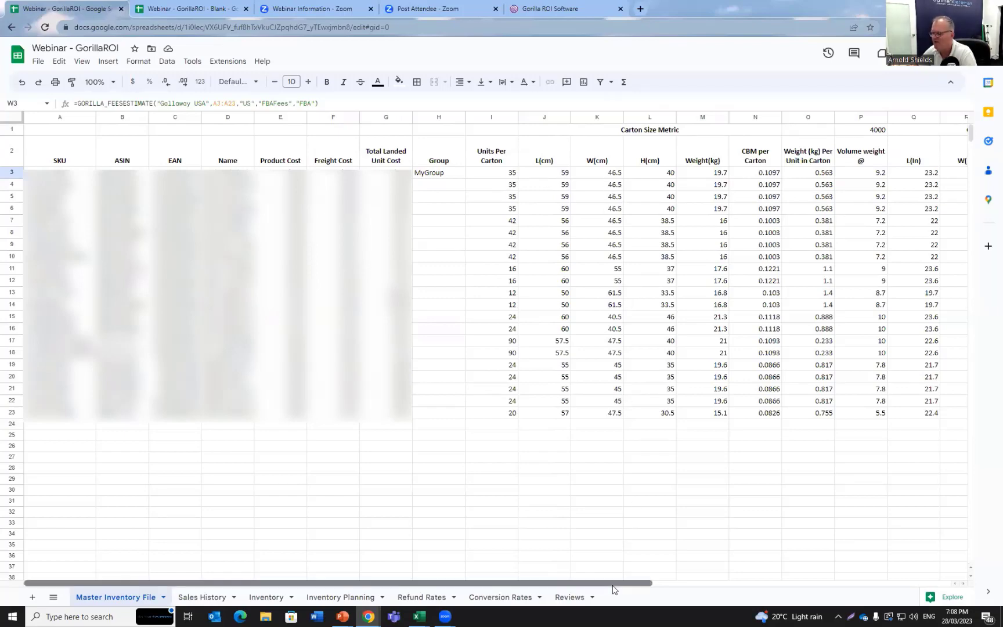
pyautogui.moveTo(611, 583); pyautogui.dragTo(778, 582)
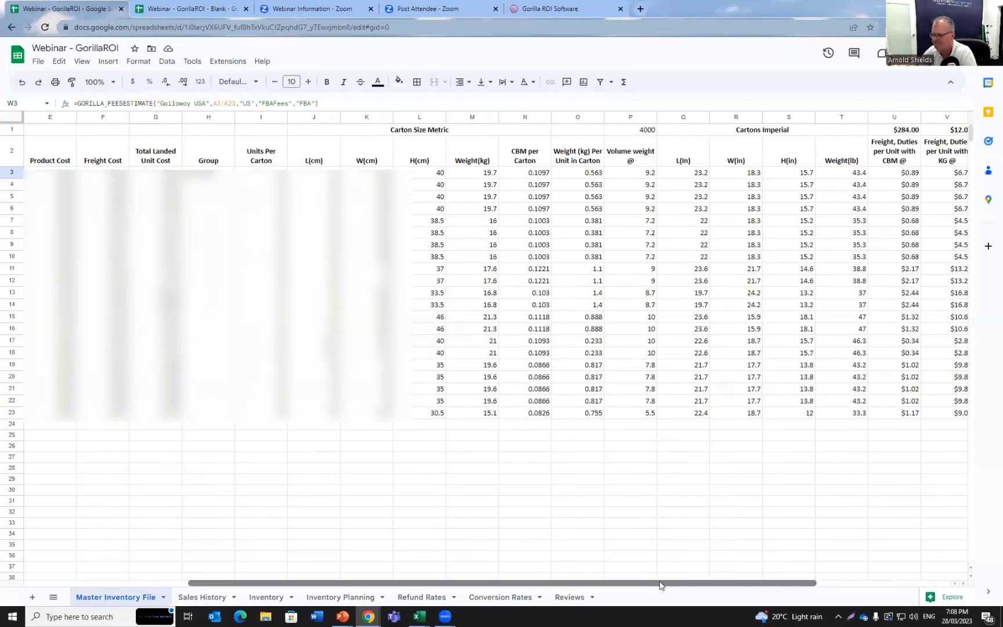
pyautogui.moveTo(663, 584); pyautogui.dragTo(392, 583)
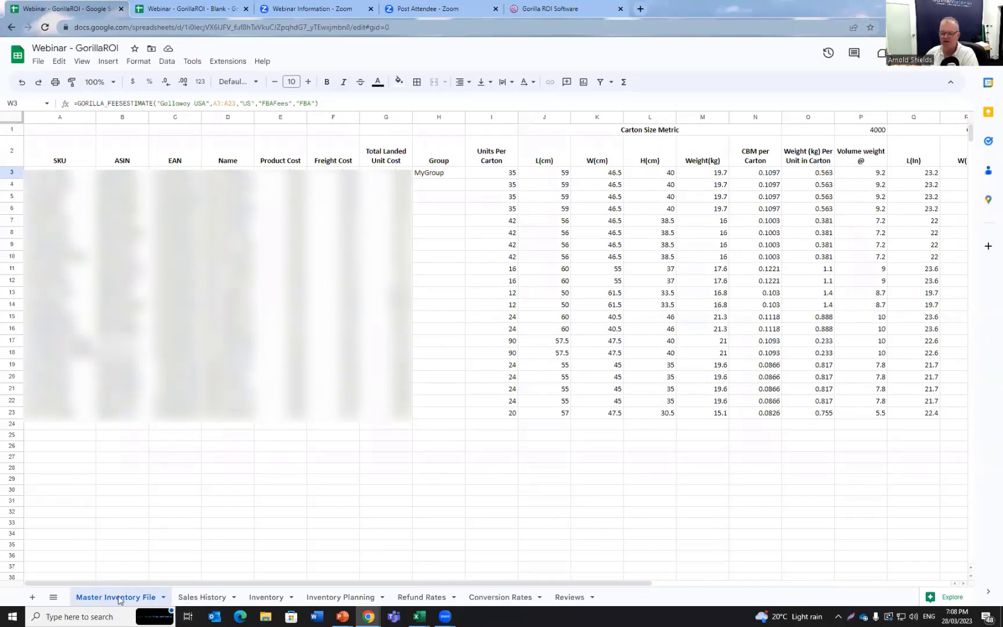
# Return to the slide presentation and advance to the Tips slide.
pyautogui.hotkey('alt', 'Tab')
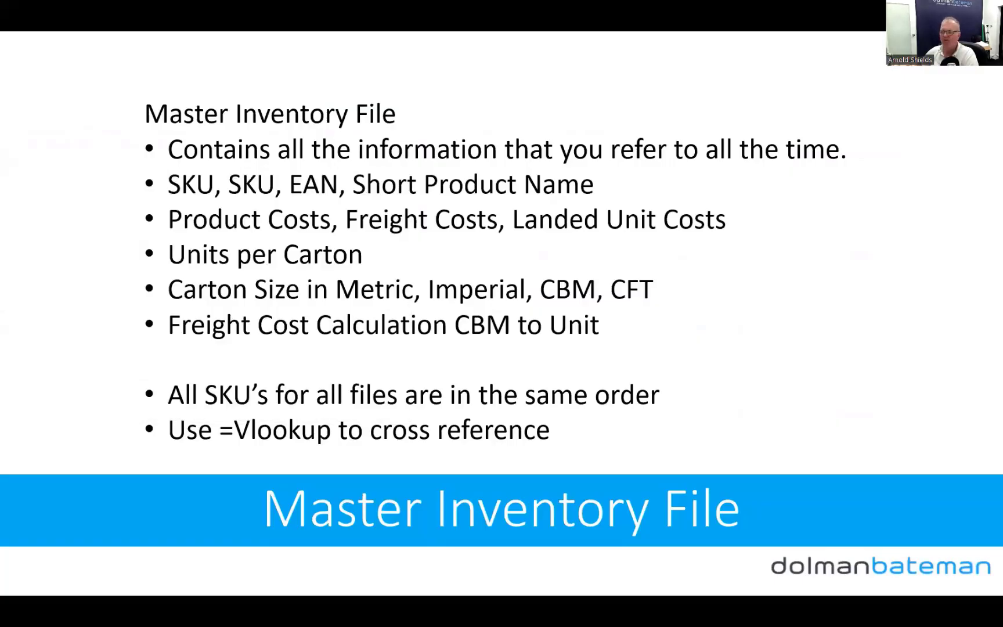
pyautogui.press('Right')
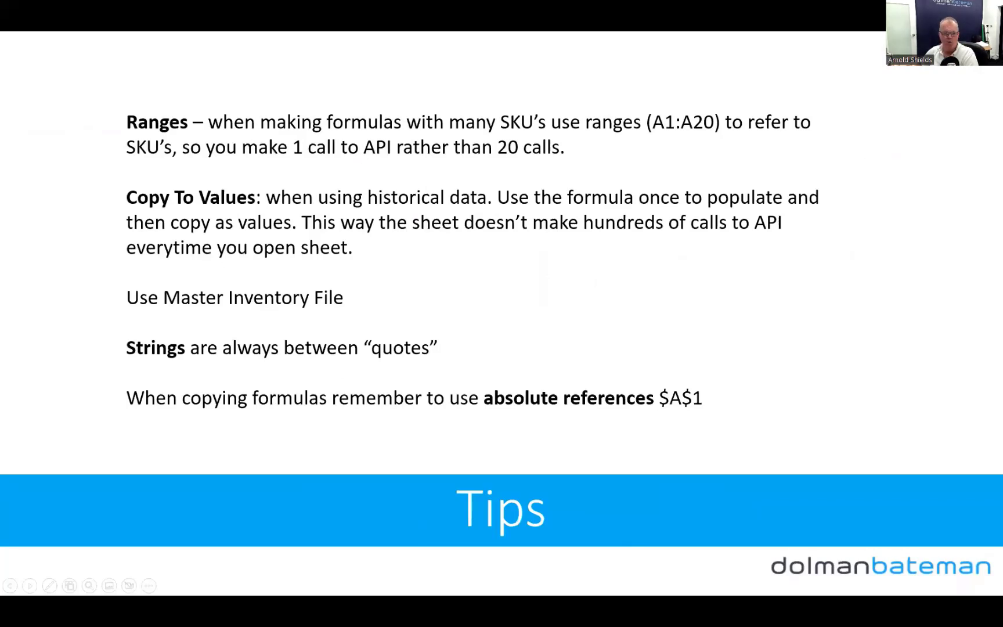
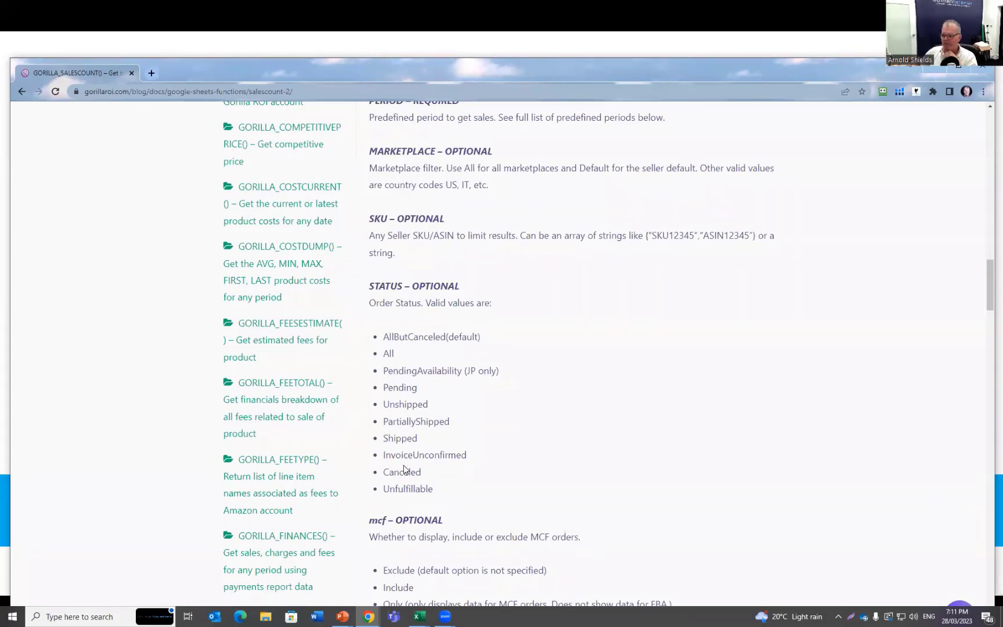
# Read the GORILLA_SALESCOUNT documentation's syntax, parameters and period attributes, and put its browser window away.
pyautogui.scroll(-1, 414, 456)
pyautogui.scroll(-3, 415, 459)
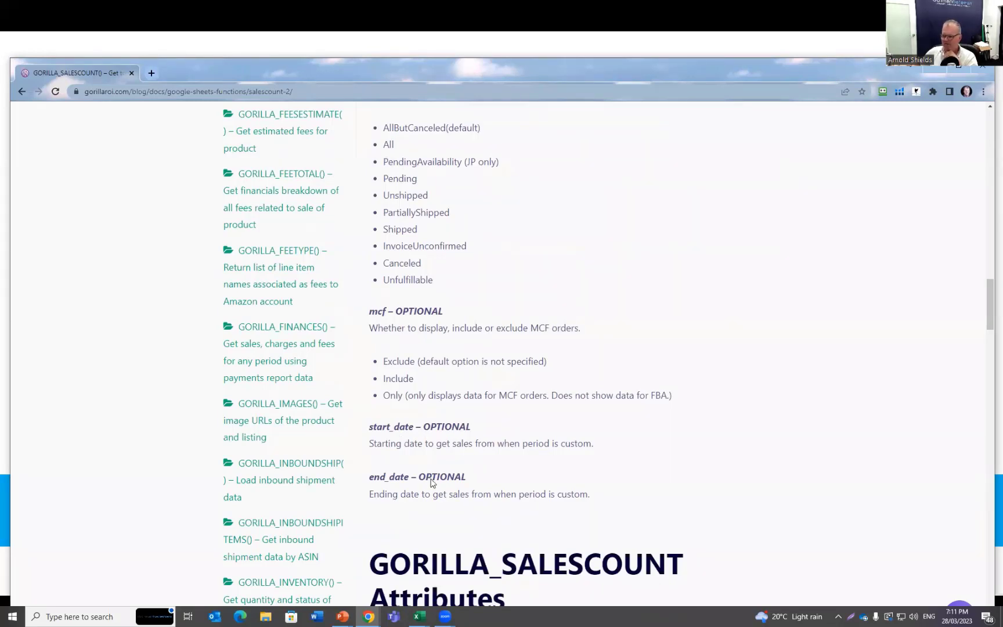
pyautogui.scroll(10, 439, 425)
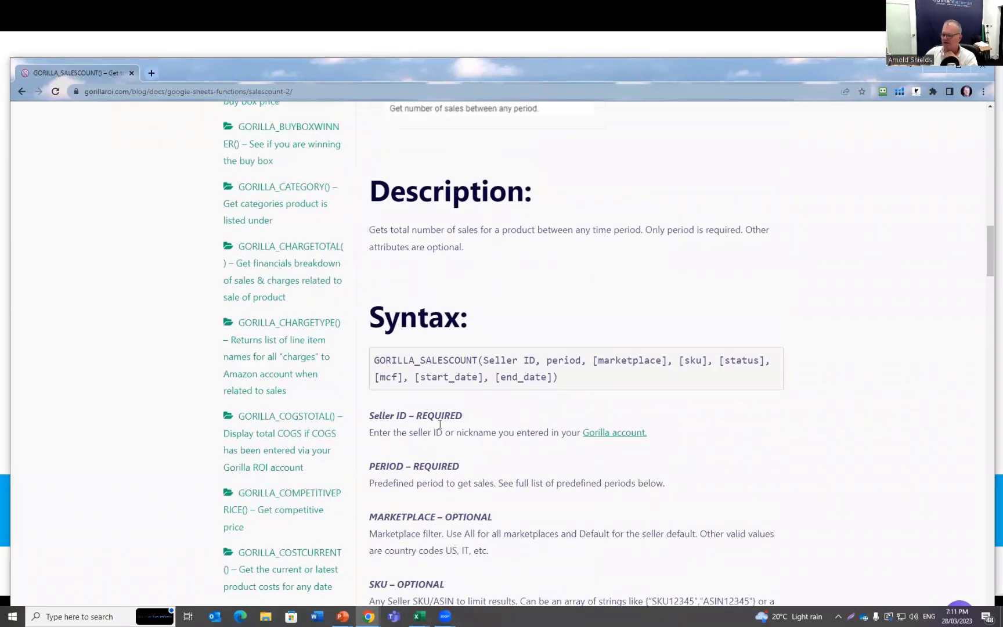
pyautogui.scroll(-3, 500, 348)
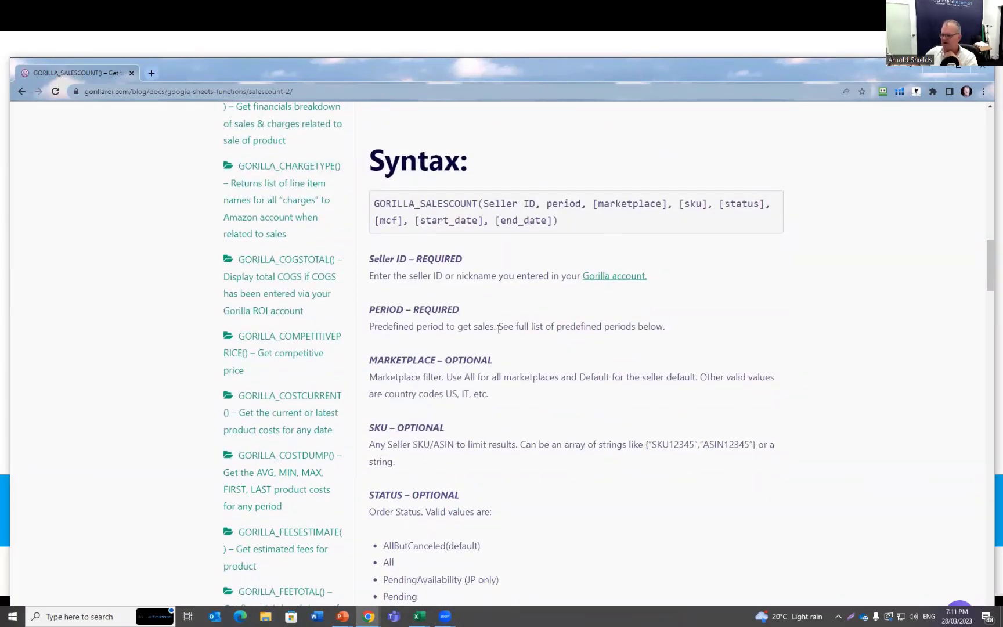
pyautogui.scroll(-15, 498, 329)
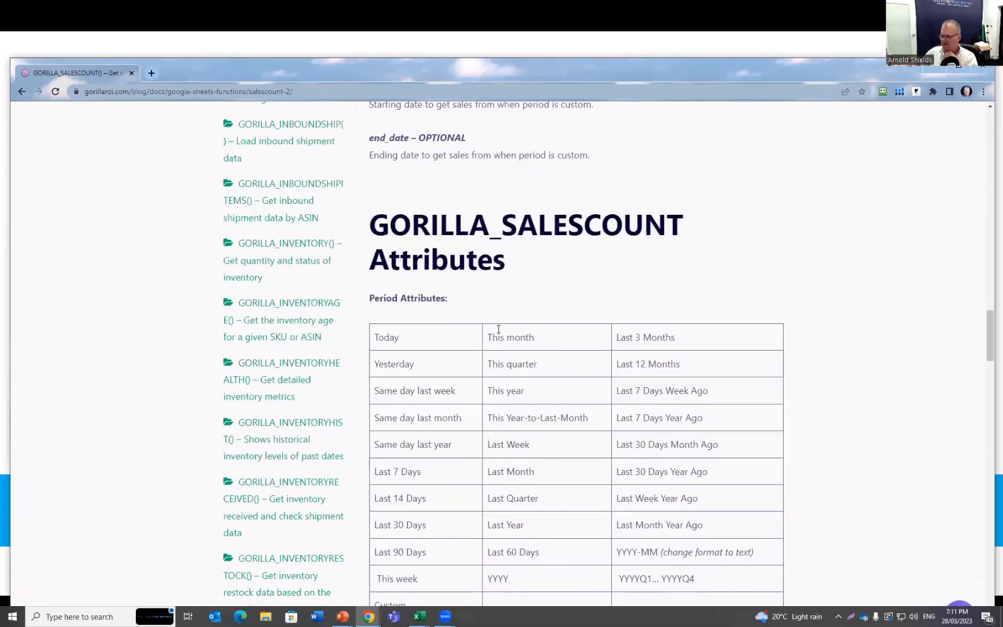
pyautogui.scroll(3, 498, 330)
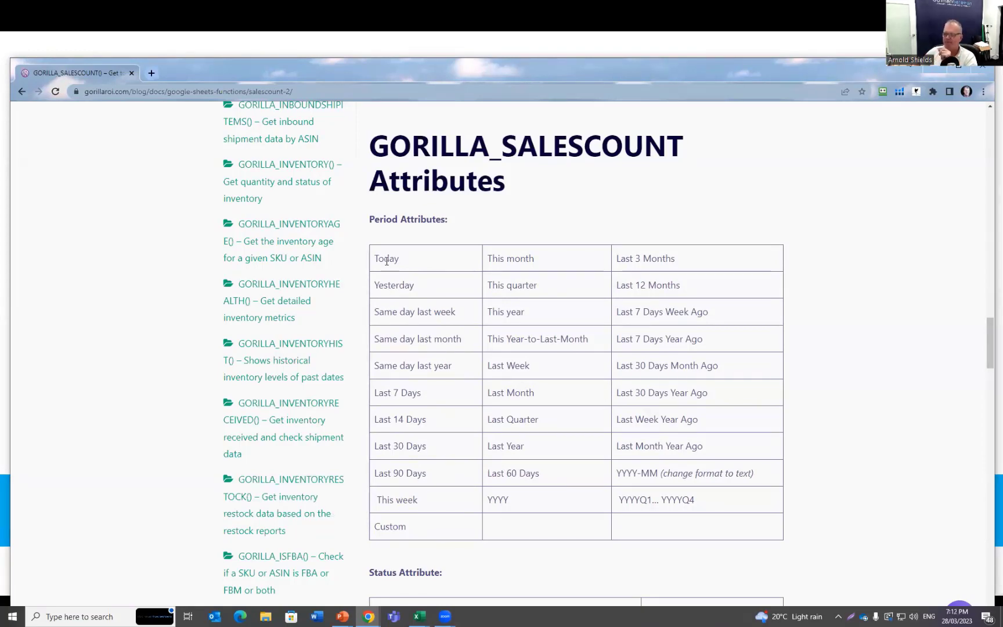
pyautogui.click(925, 67)
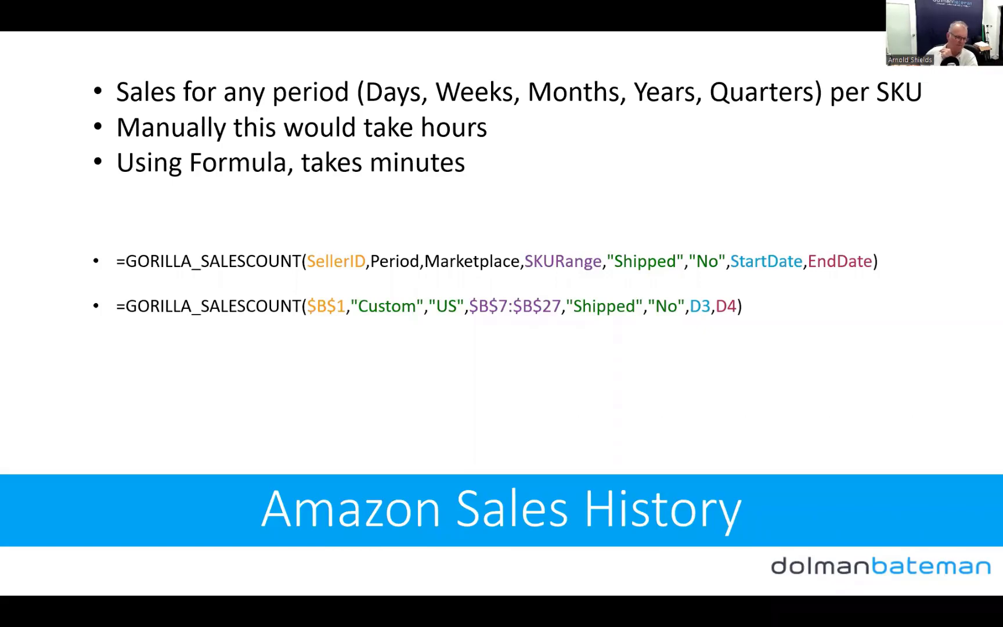
# Switch to the spreadsheet's Sales History sheet and inspect the SellerID cell and the GORILLA_SALESCOUNT formula for Jan 2022 in D7.
pyautogui.hotkey('alt', 'Tab')
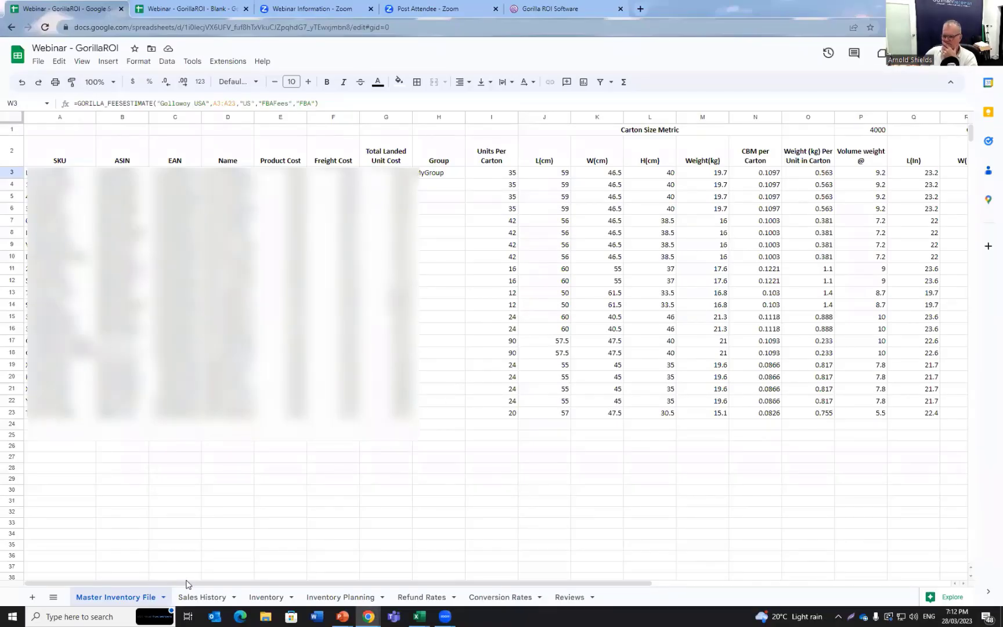
pyautogui.click(199, 599)
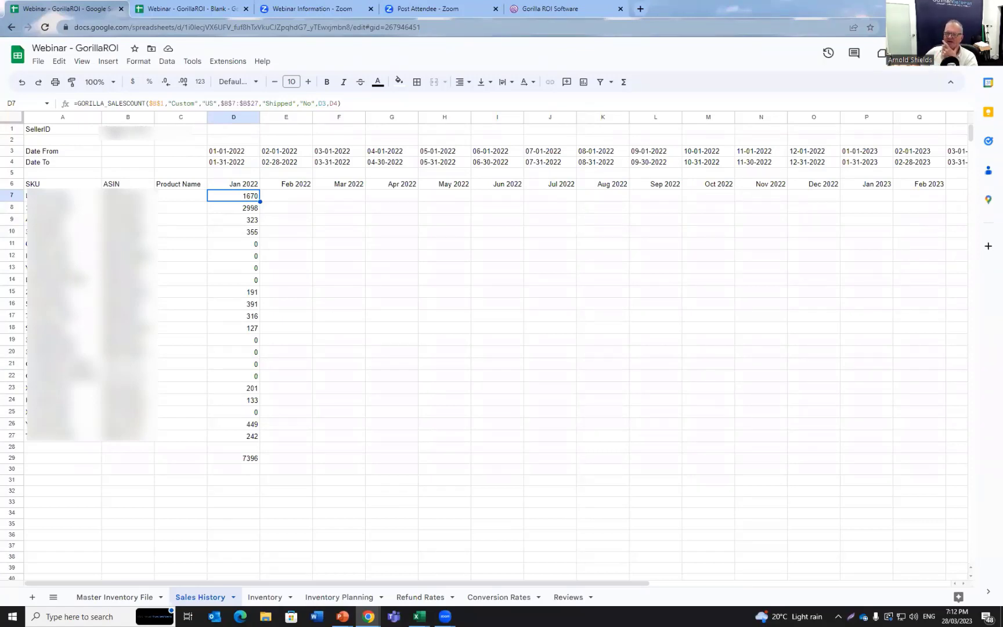
pyautogui.click(128, 130)
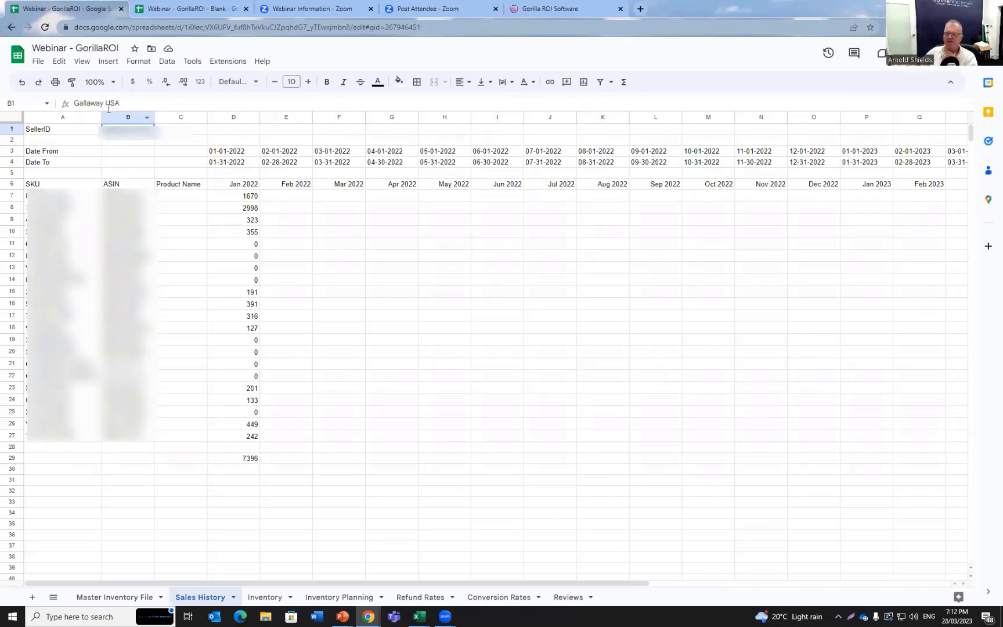
pyautogui.click(245, 201)
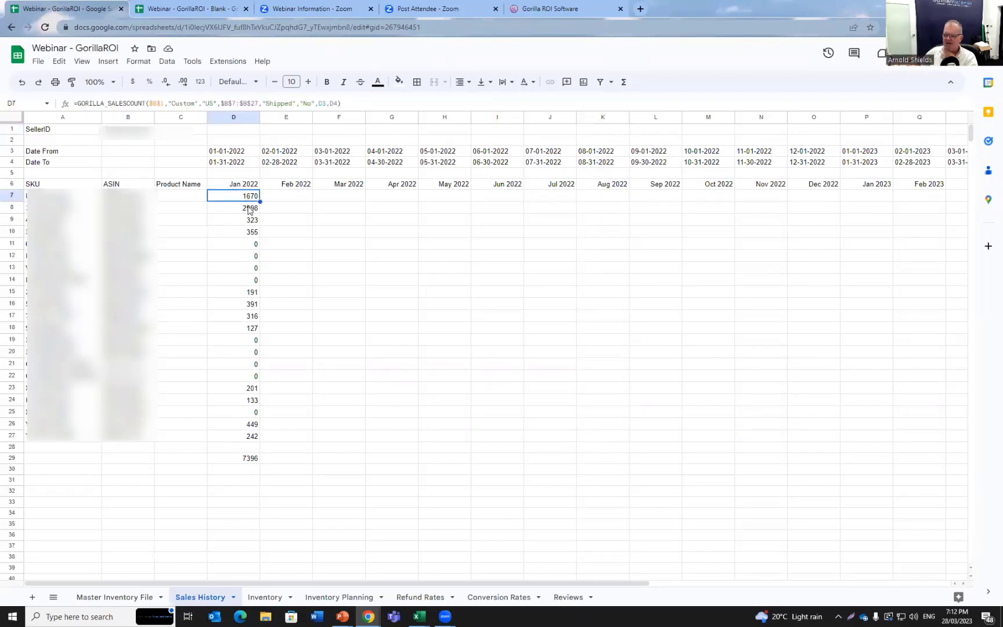
# Enlarge the page zoom to 200% so the Sales History formula is easier to read.
pyautogui.click(245, 212)
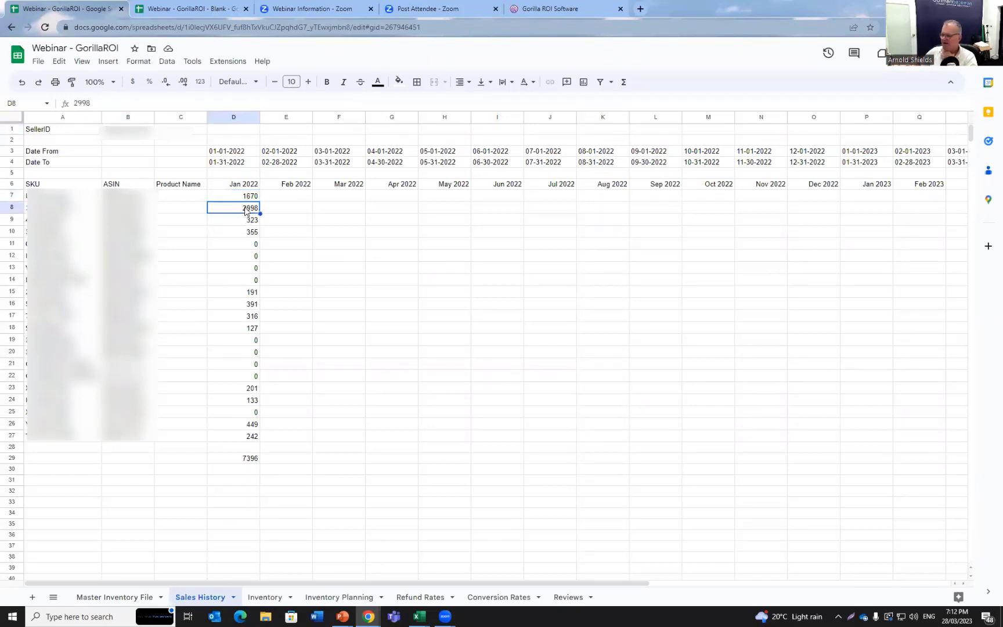
pyautogui.click(995, 27)
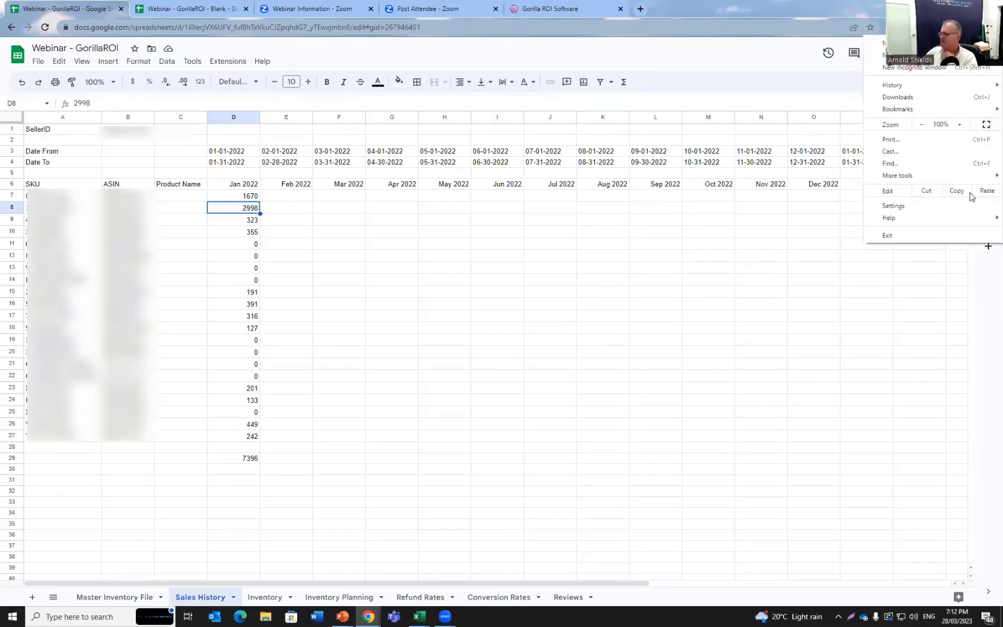
pyautogui.click(967, 126)
pyautogui.click(967, 126)
pyautogui.click(968, 126)
pyautogui.click(967, 127)
pyautogui.click(968, 127)
# Examine the cell references used by the GORILLA_SALESCOUNT formula in D7, and compare with the content of D8.
pyautogui.click(511, 355)
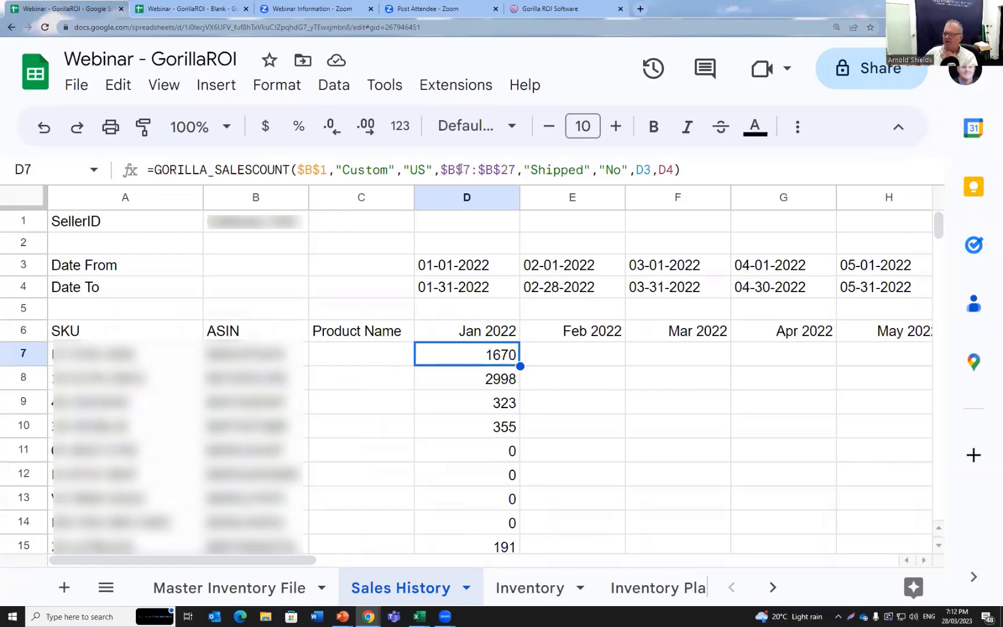
pyautogui.doubleClick(489, 355)
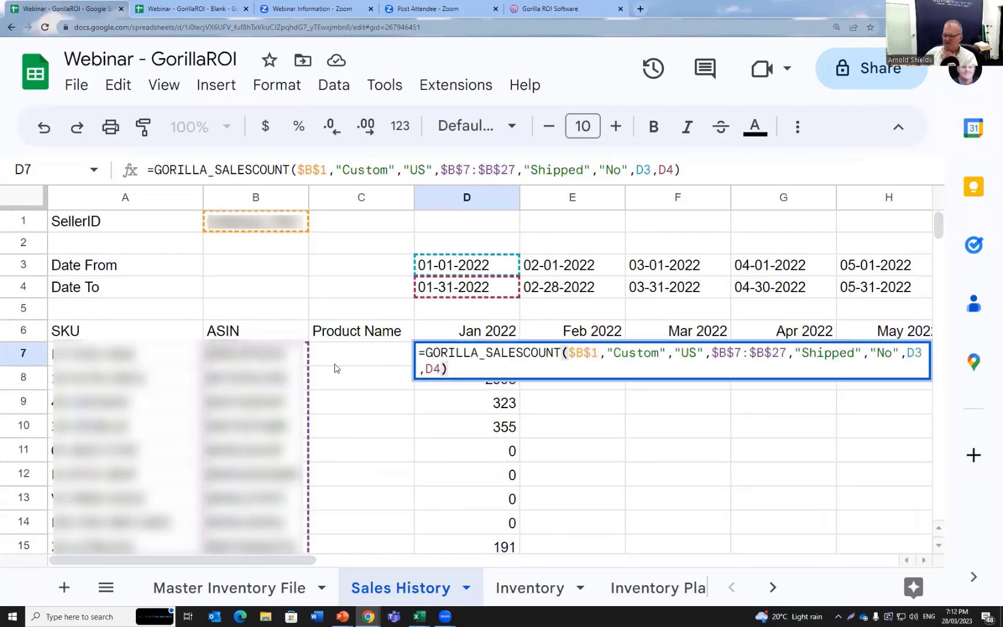
pyautogui.scroll(-4, 334, 368)
pyautogui.scroll(4, 335, 368)
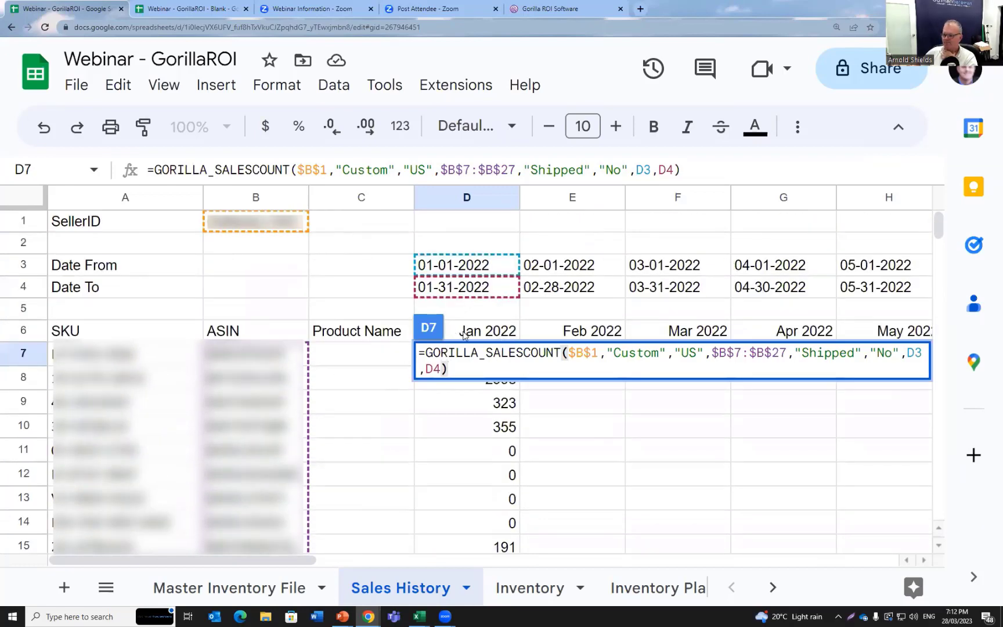
pyautogui.press('Escape')
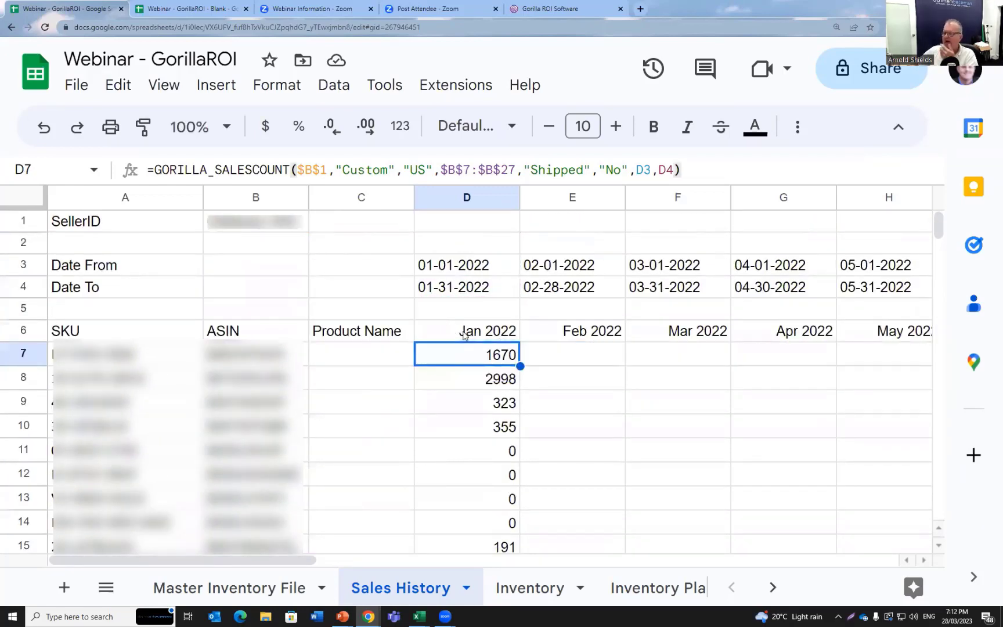
pyautogui.click(488, 384)
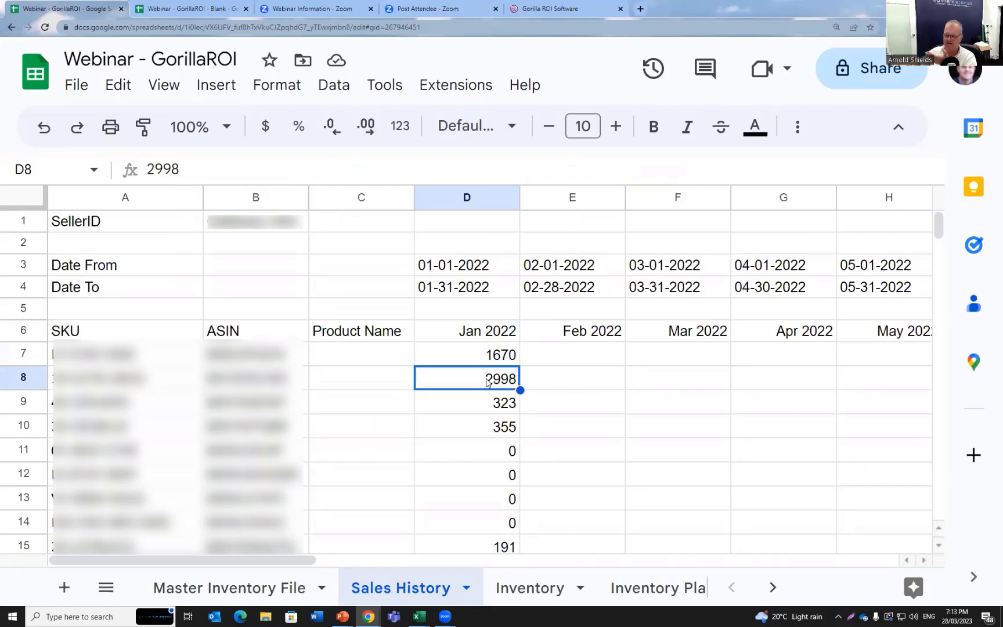
# Fill the GORILLA_SALESCOUNT formula from D7 across row 7 through Mar 2023 in column R.
pyautogui.click(486, 361)
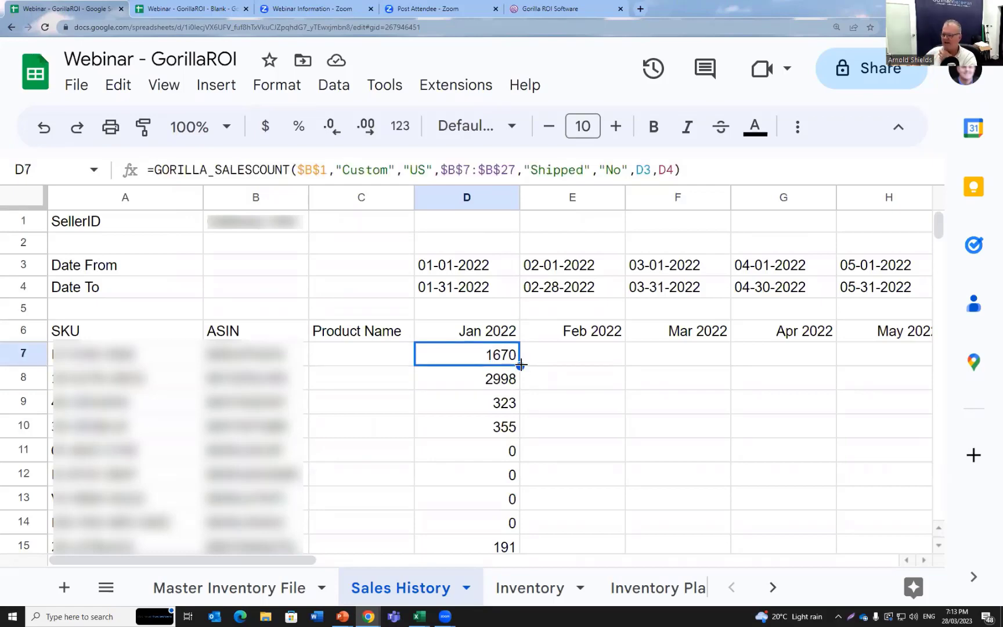
pyautogui.moveTo(519, 365); pyautogui.dragTo(772, 368)
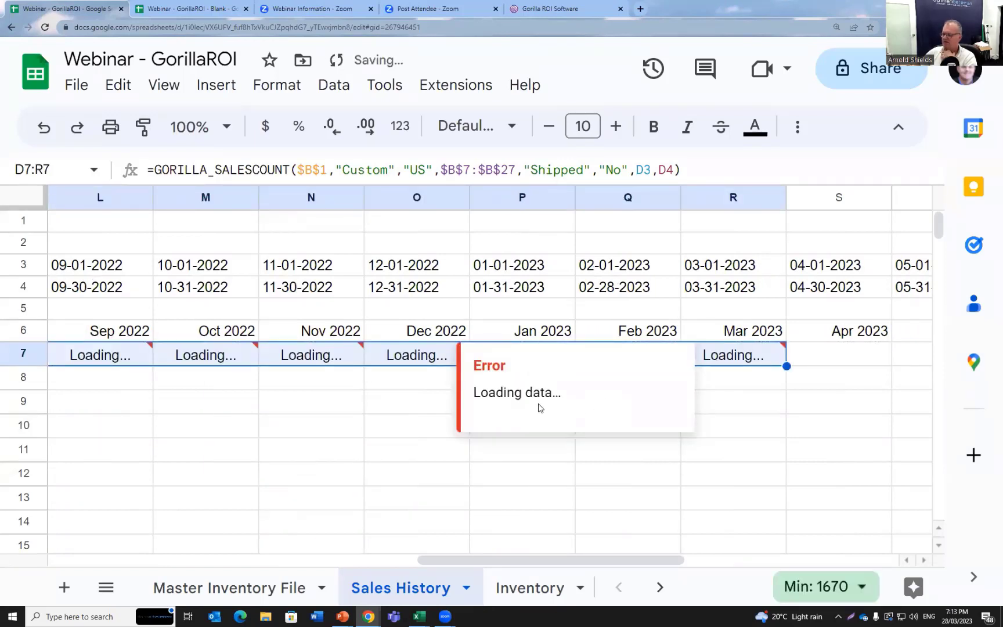
pyautogui.click(404, 382)
pyautogui.moveTo(523, 559)
pyautogui.mouseDown()
pyautogui.moveTo(418, 561)
pyautogui.moveTo(807, 560)
pyautogui.moveTo(551, 578)
pyautogui.moveTo(528, 556)
pyautogui.mouseUp()
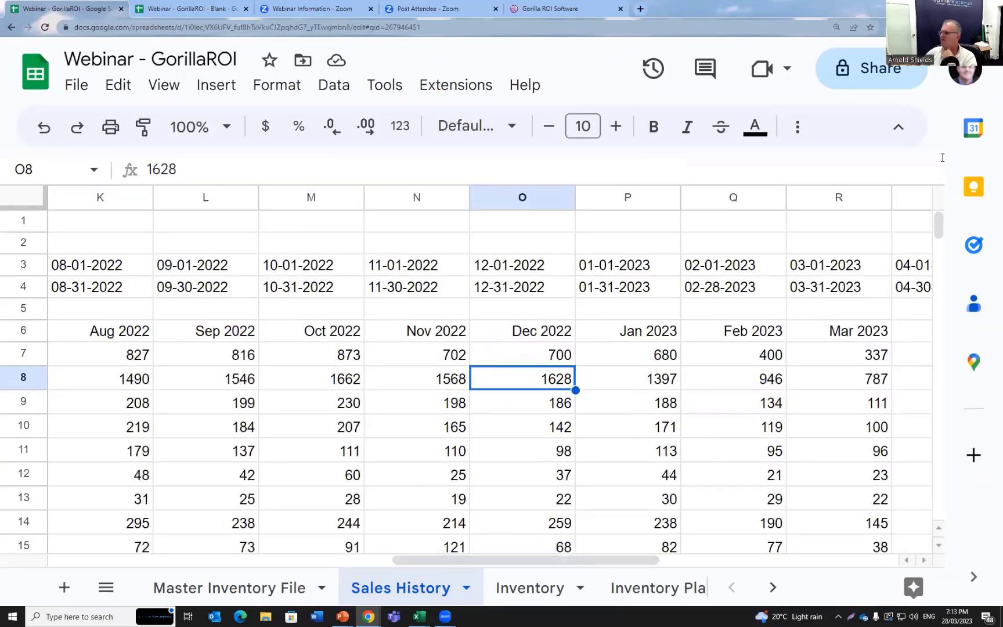
# Reduce the page zoom to 125% and look over the monthly sales counts back to Jan 2022.
pyautogui.click(995, 28)
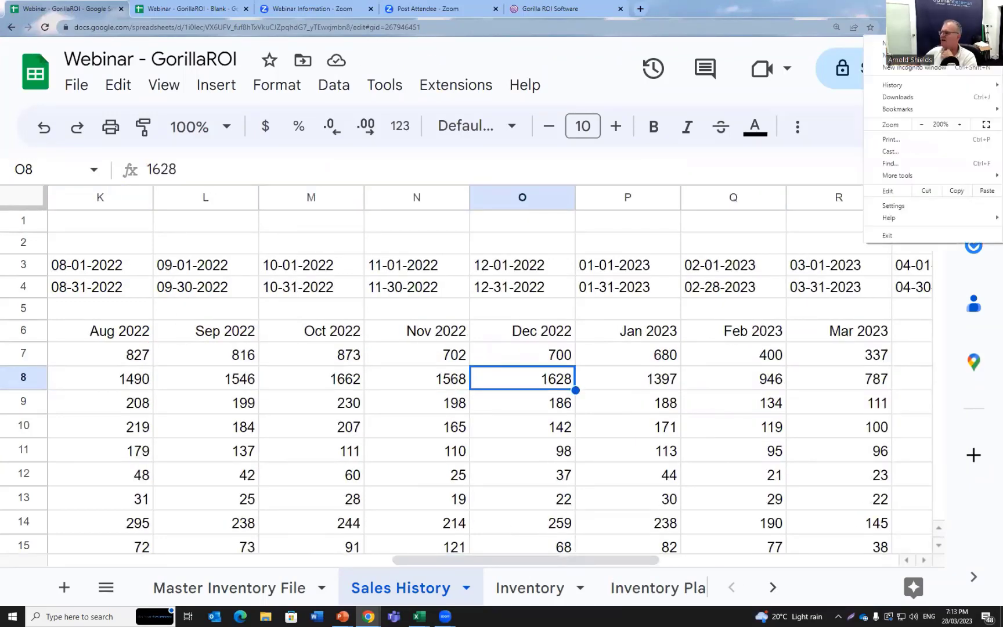
pyautogui.click(922, 125)
pyautogui.click(922, 125)
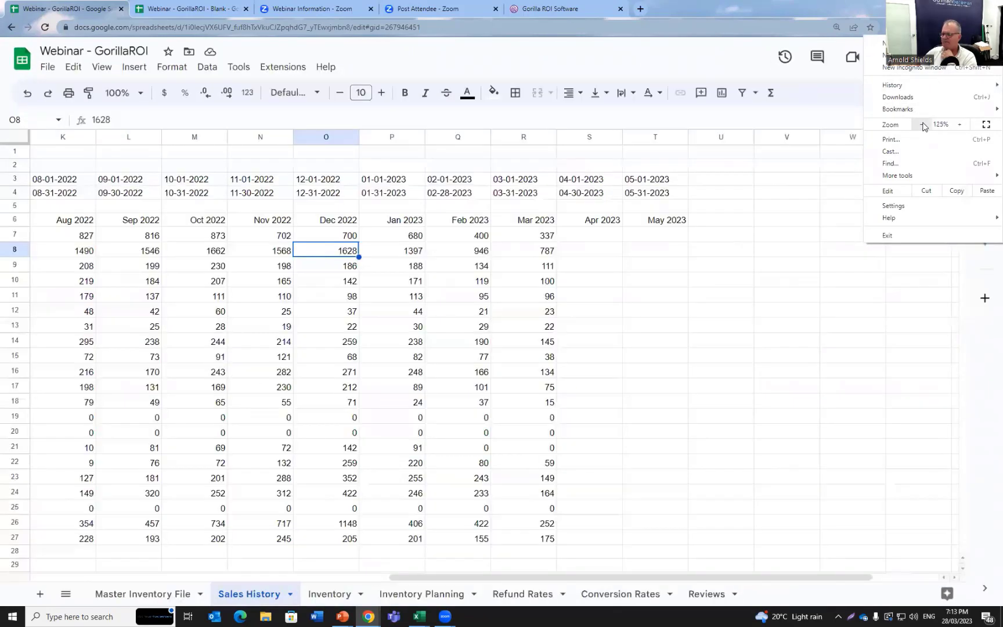
pyautogui.moveTo(693, 578); pyautogui.dragTo(389, 577)
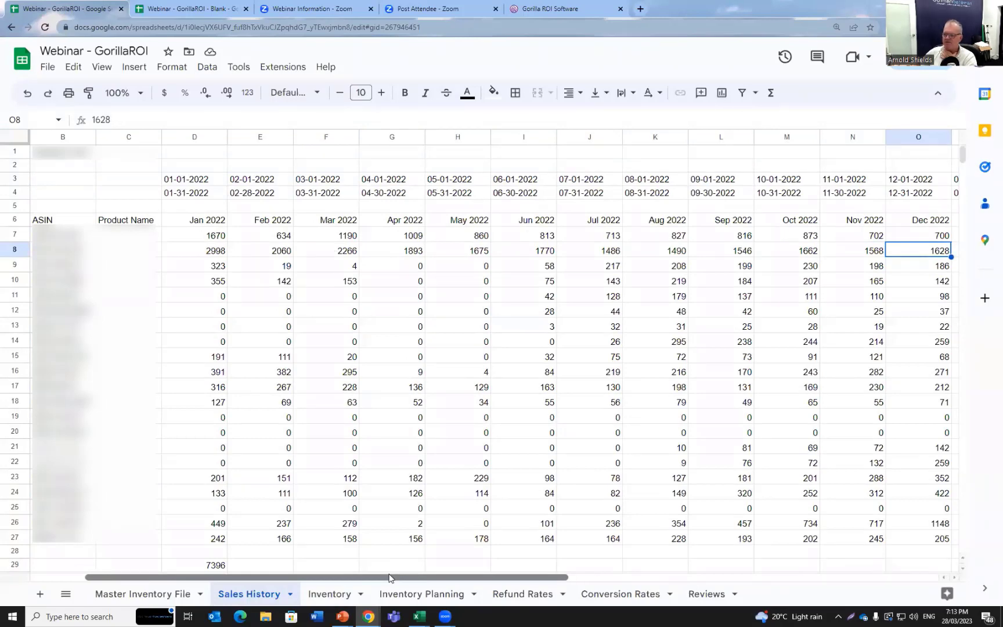
pyautogui.moveTo(389, 577)
pyautogui.mouseDown()
pyautogui.moveTo(381, 576)
pyautogui.moveTo(389, 577)
pyautogui.mouseUp()
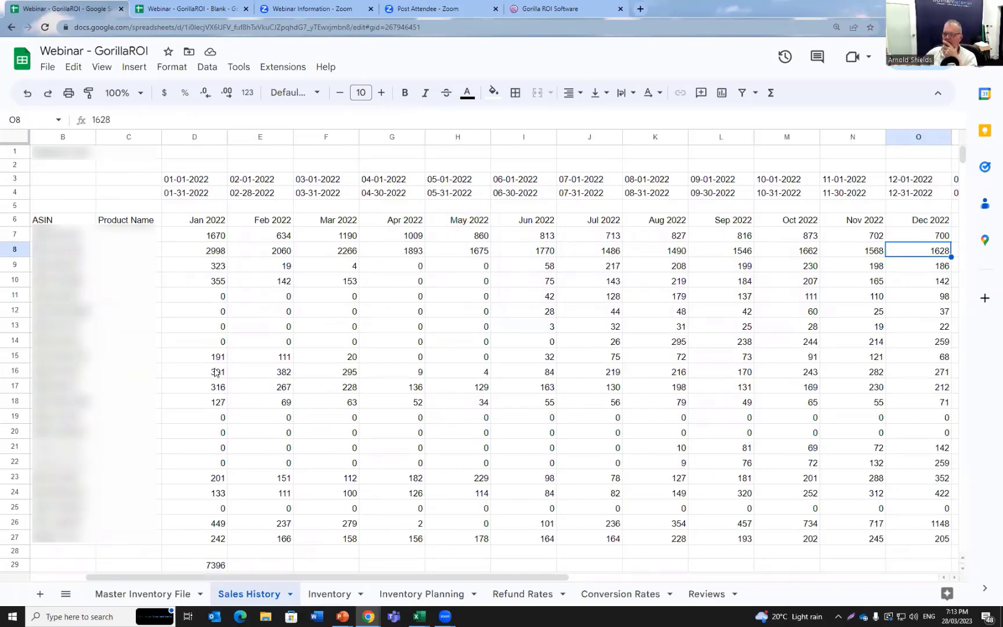
# Convert the Jan 2022 to Feb 2023 sales in D7:Q27 from formulas to static values, and check the row 7 cells.
pyautogui.click(207, 239)
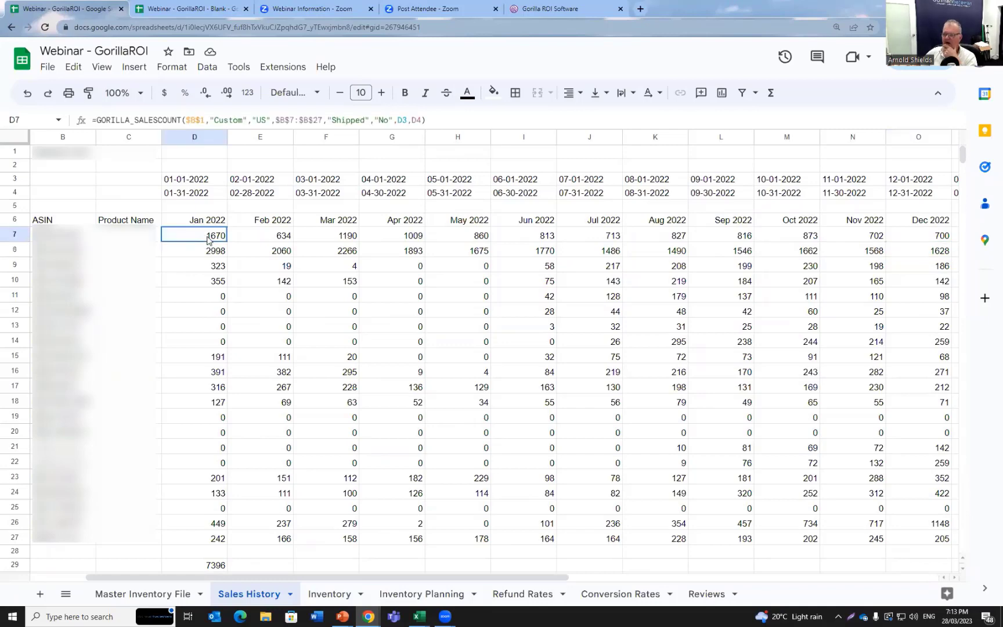
pyautogui.moveTo(207, 240); pyautogui.dragTo(677, 544)
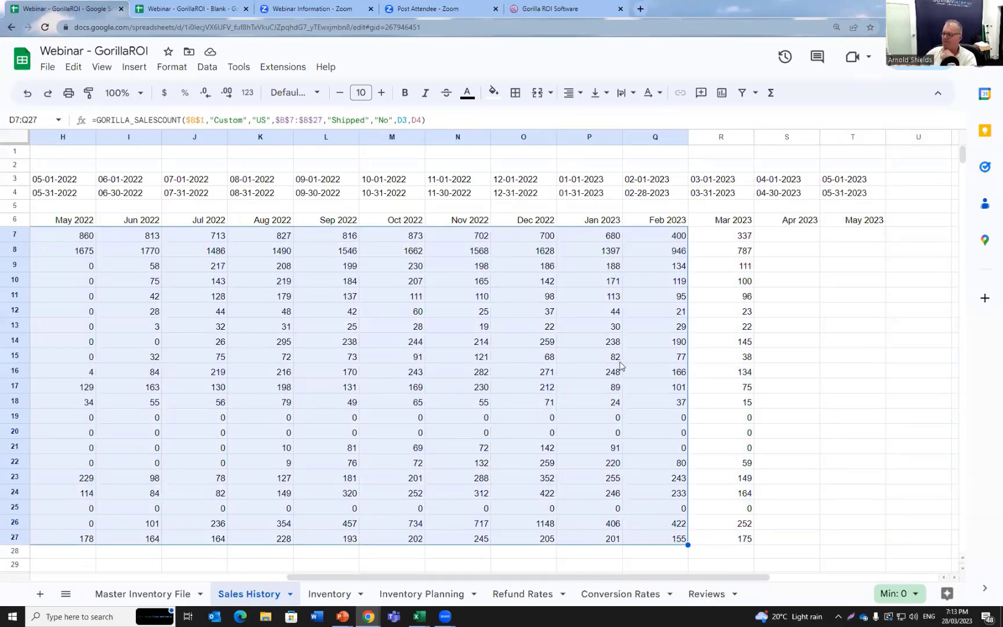
pyautogui.rightClick(588, 346)
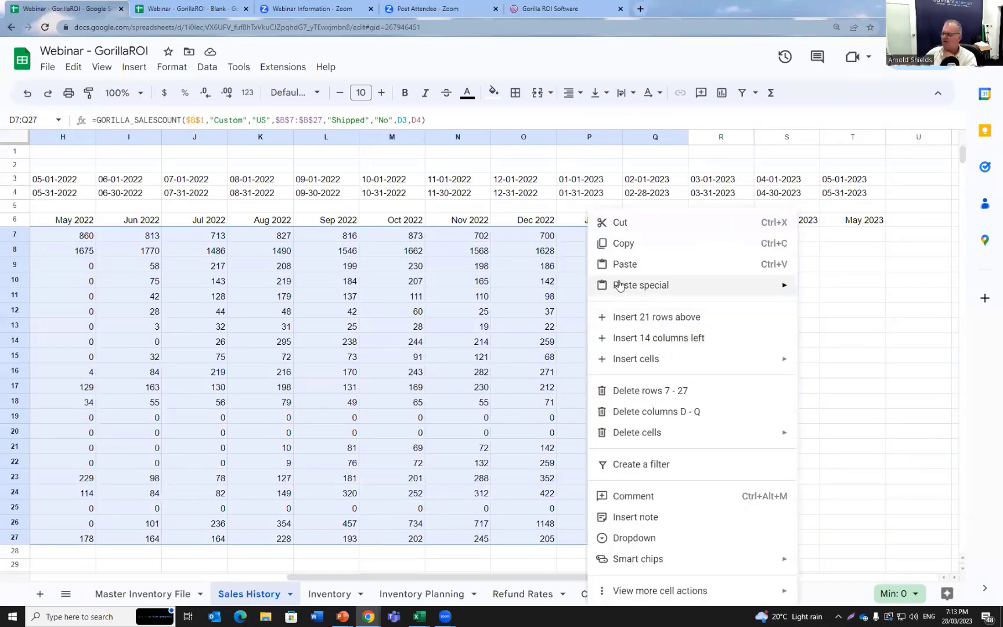
pyautogui.click(626, 244)
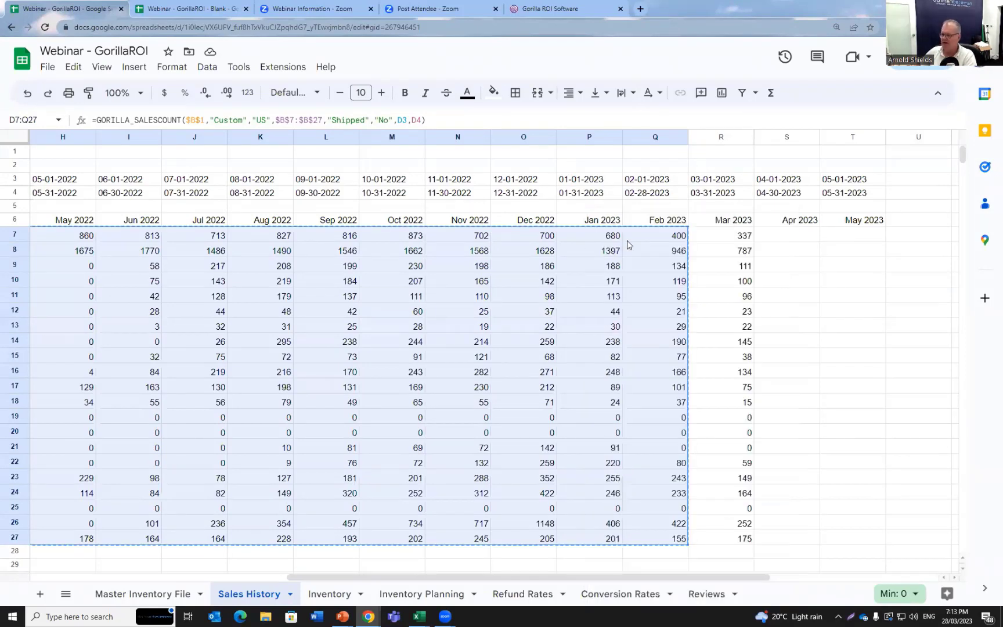
pyautogui.hotkey('ctrl', 'shift', 'v')
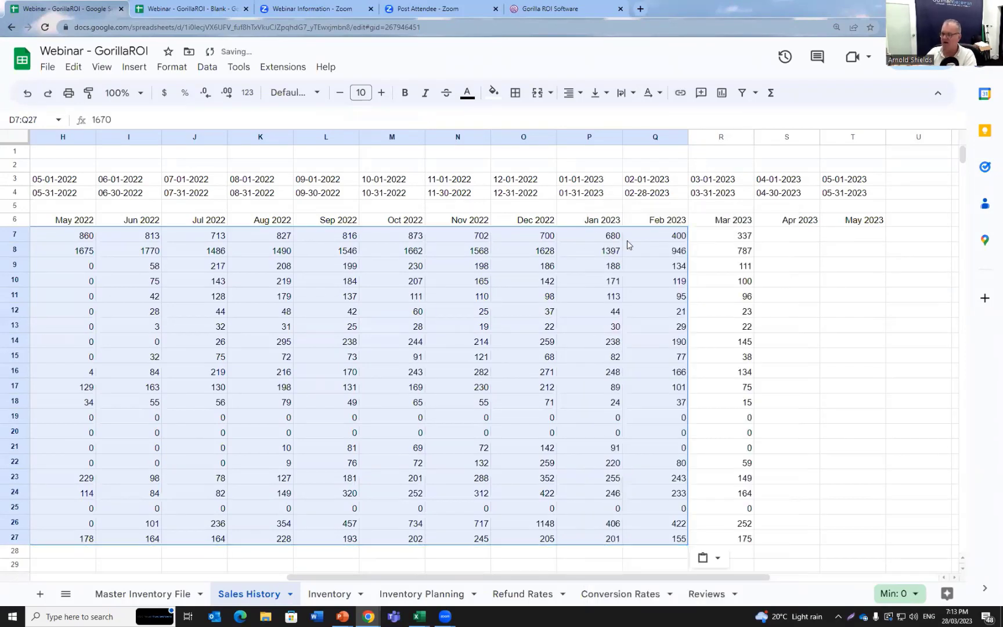
pyautogui.click(651, 238)
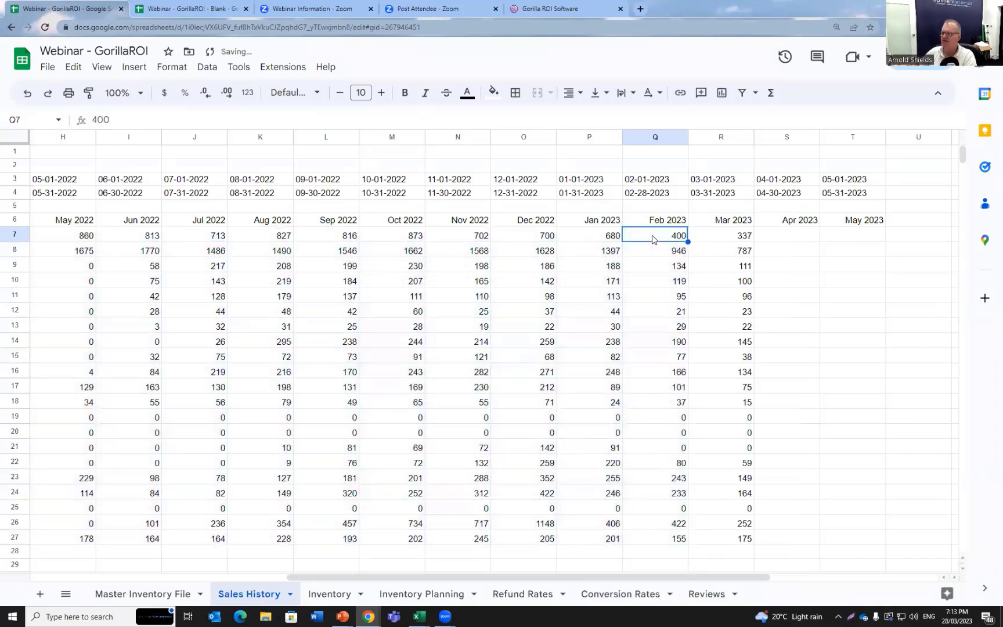
pyautogui.click(601, 240)
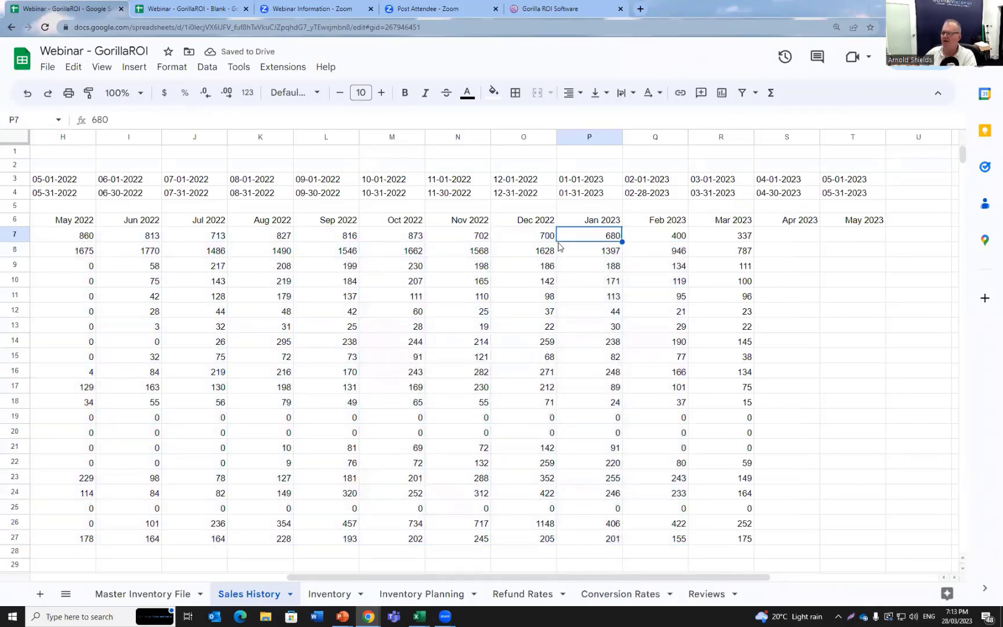
pyautogui.click(660, 243)
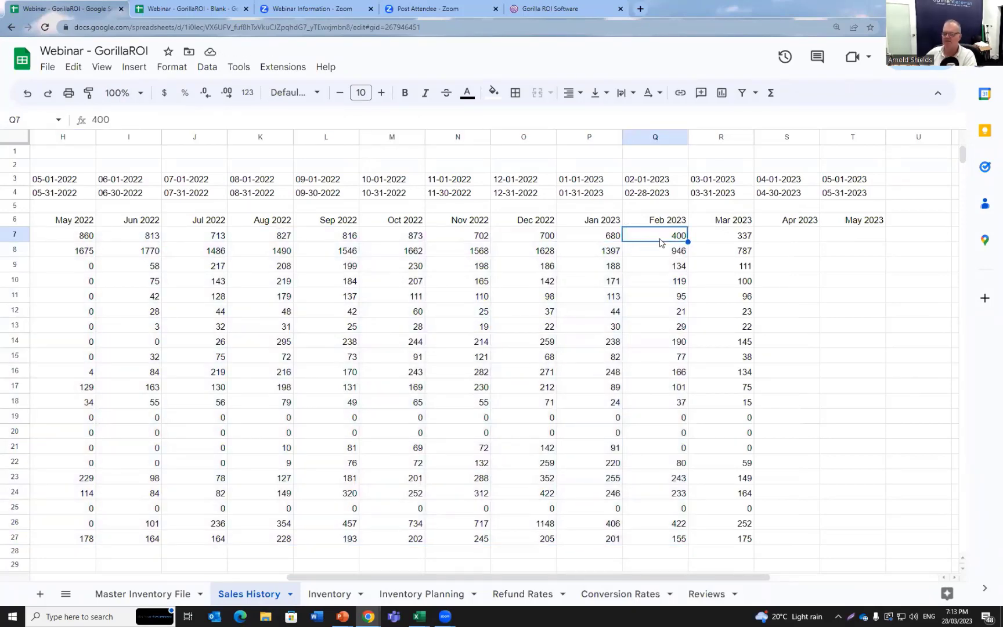
# Inspect the Jan 2022 total formula =SUM(D7:D27) in D29 and fill it across row 29 through Mar 2023 in column R.
pyautogui.moveTo(590, 577); pyautogui.dragTo(335, 577)
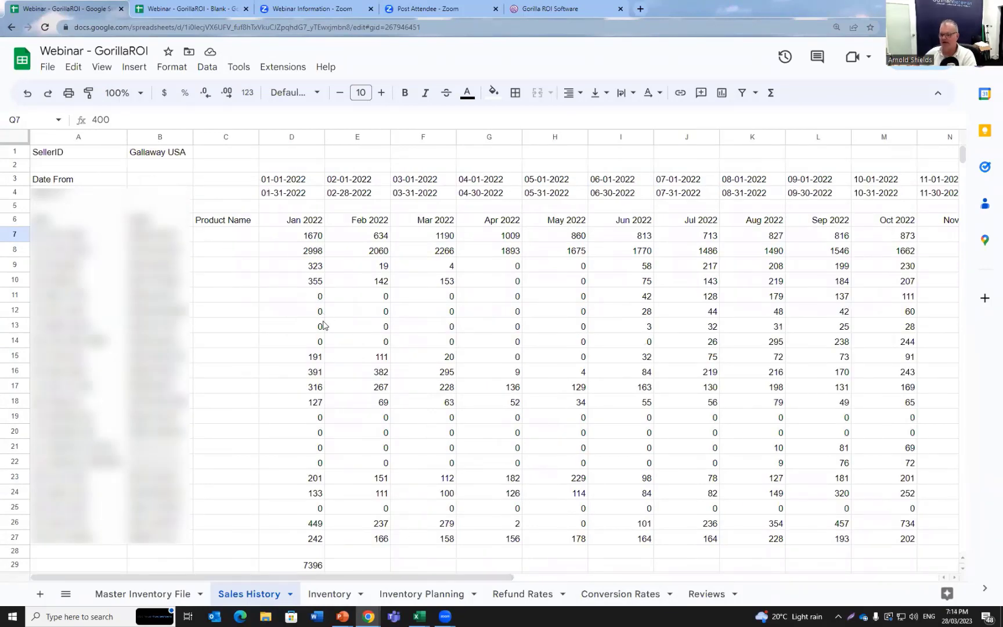
pyautogui.scroll(-1, 323, 326)
pyautogui.click(313, 524)
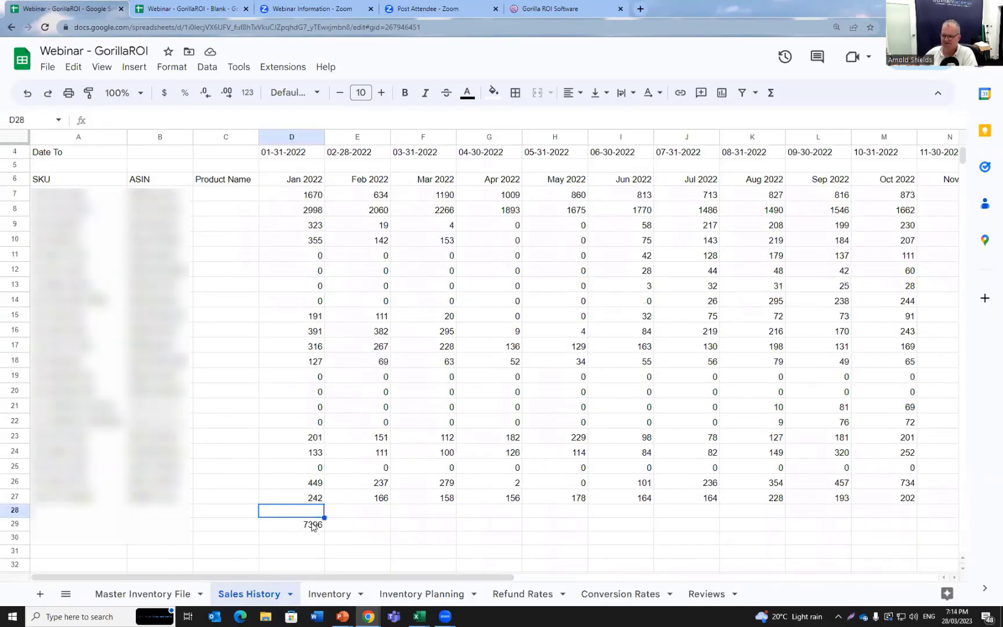
pyautogui.doubleClick(313, 525)
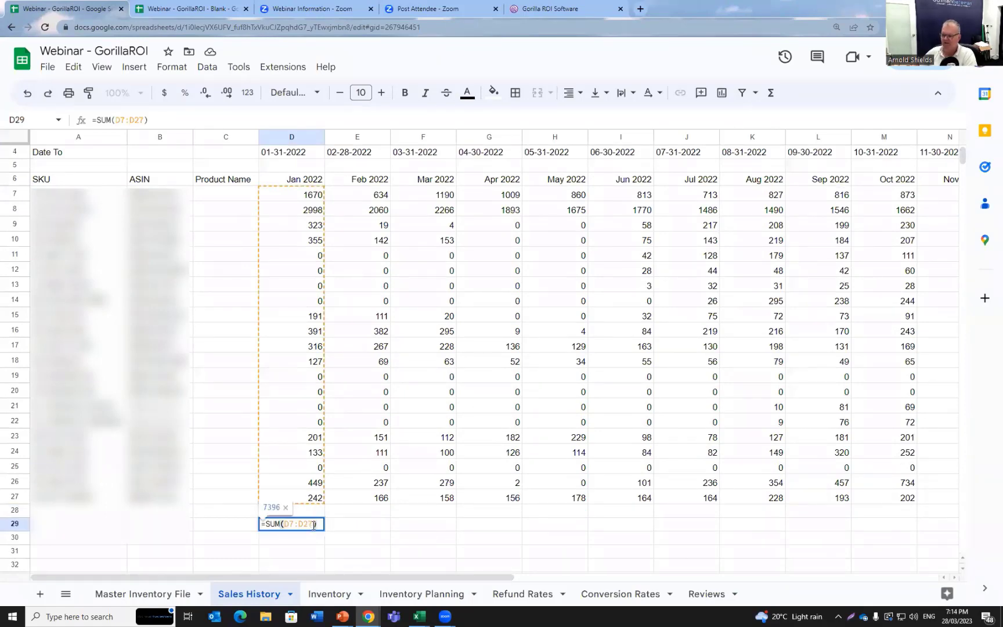
pyautogui.press('Escape')
pyautogui.moveTo(324, 531); pyautogui.dragTo(761, 527)
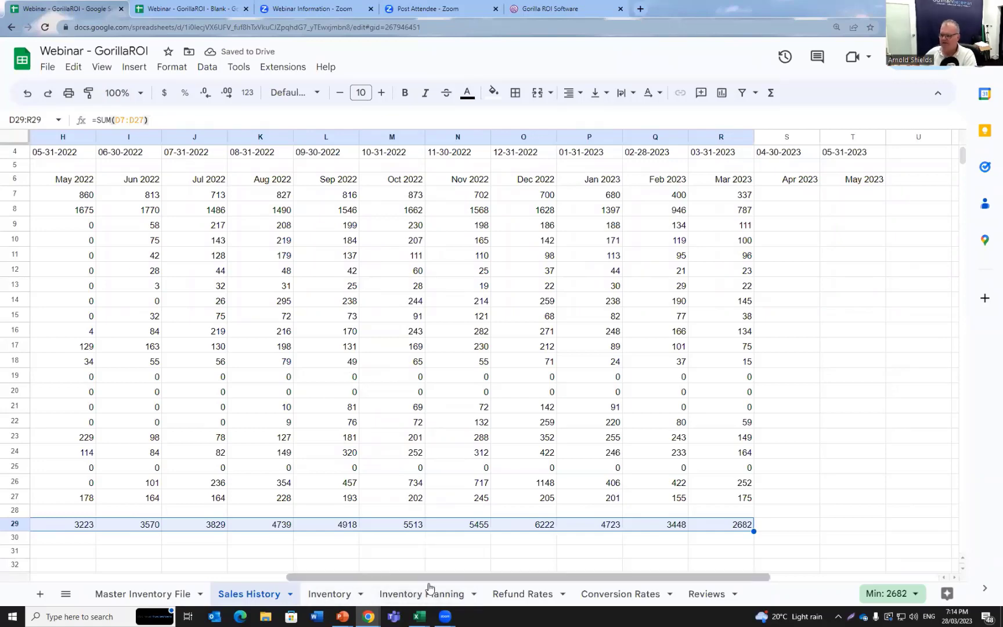
# Examine the Date From formula in D3, the Date To formula in D4 and the Jan 2022 header date in D6.
pyautogui.moveTo(426, 578); pyautogui.dragTo(96, 569)
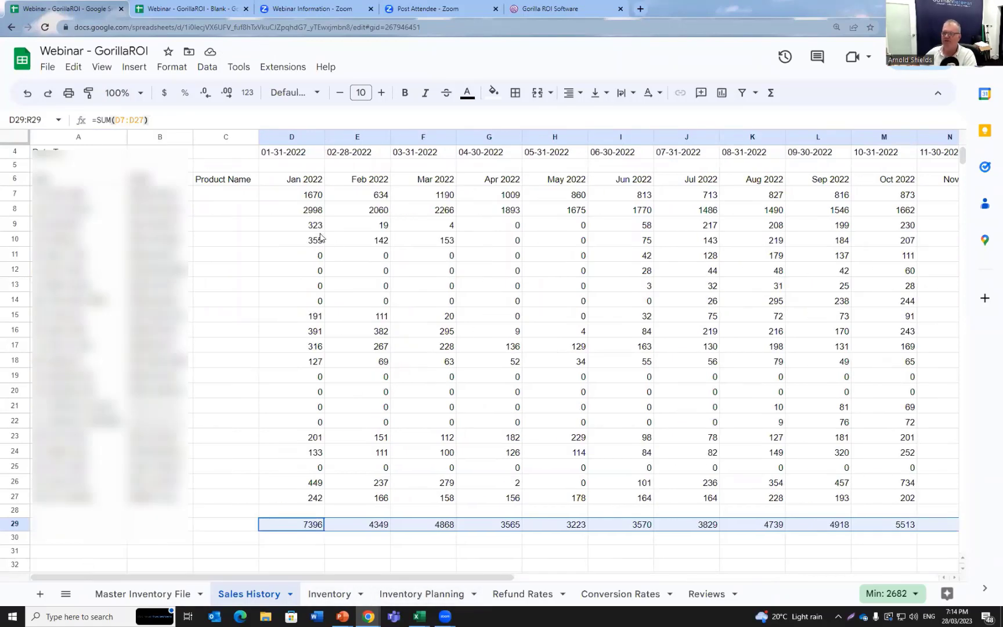
pyautogui.scroll(2, 293, 184)
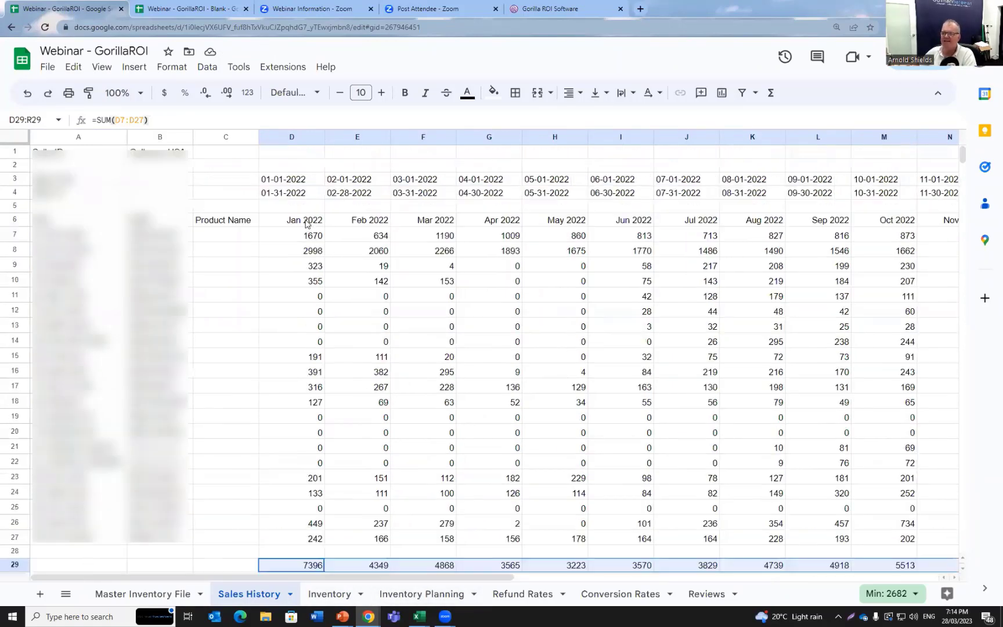
pyautogui.click(301, 181)
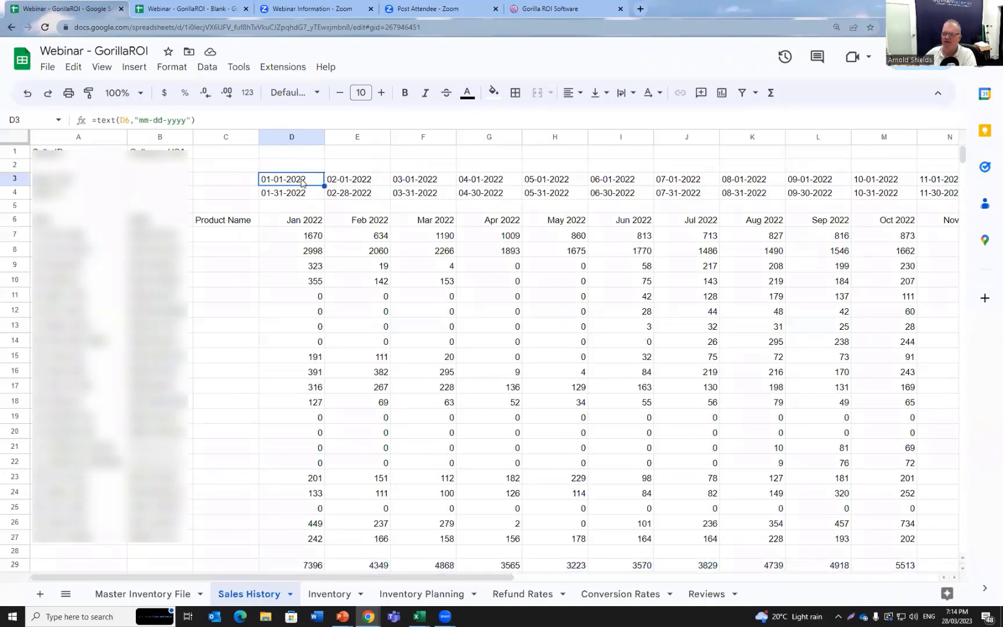
pyautogui.click(306, 224)
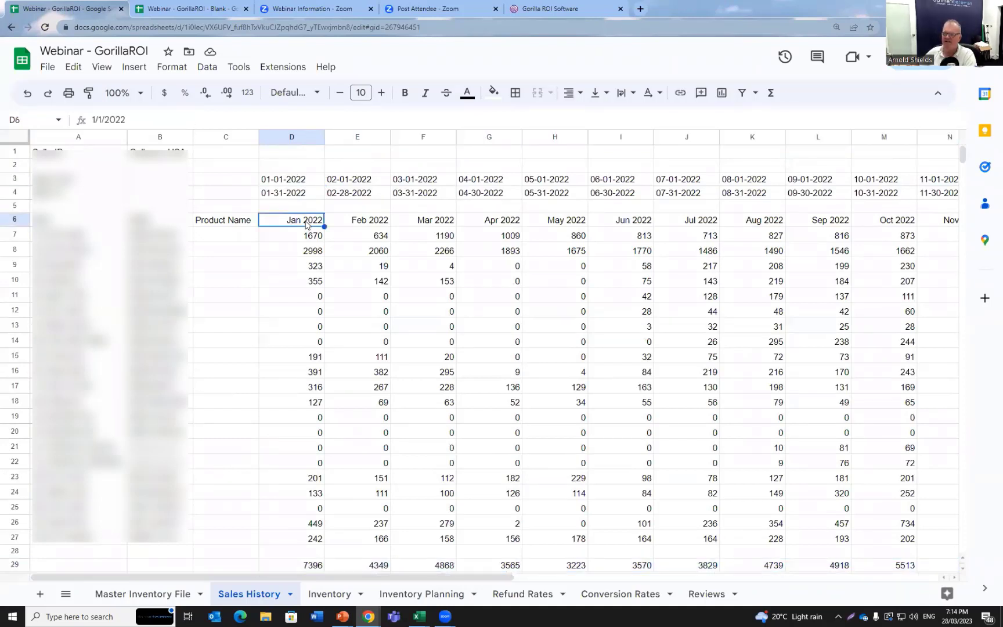
pyautogui.click(301, 195)
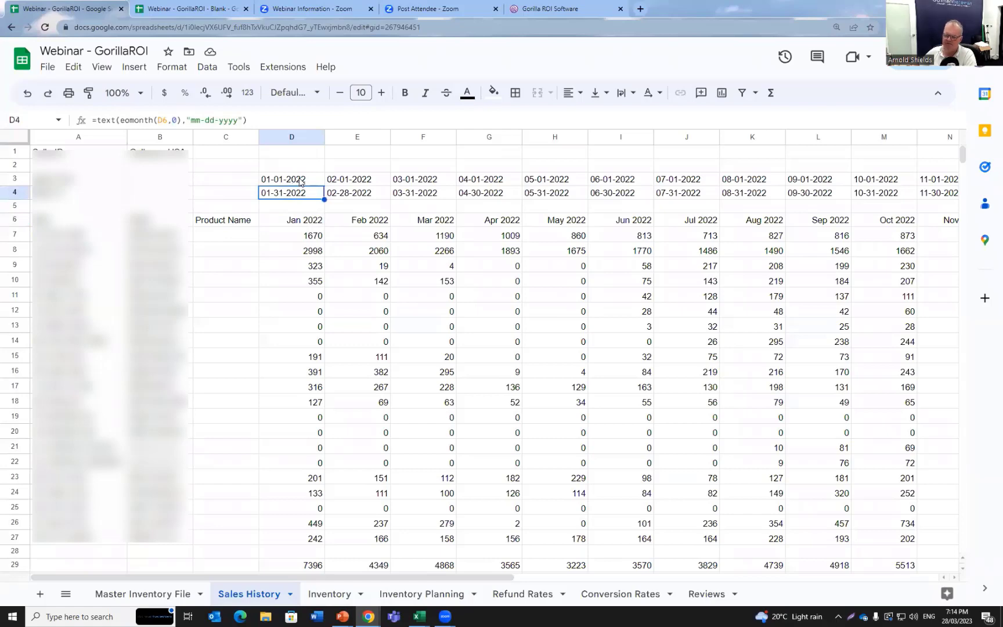
pyautogui.click(300, 182)
pyautogui.click(303, 193)
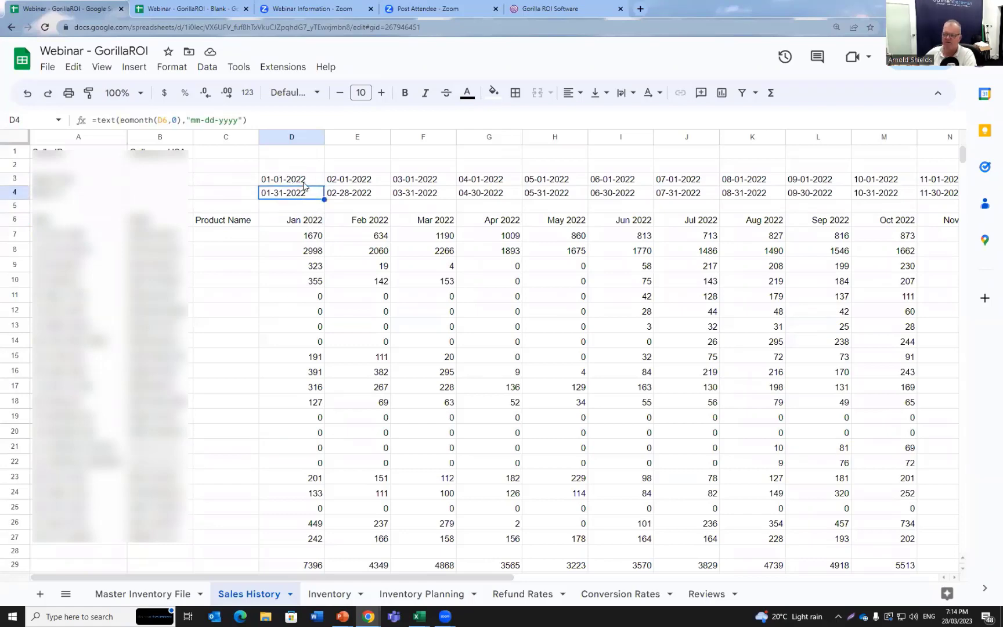
# Check the blank Apr 2023 cell and the live Mar 2023 formula in R7, and return to the sheet's first columns.
pyautogui.moveTo(538, 578); pyautogui.dragTo(880, 595)
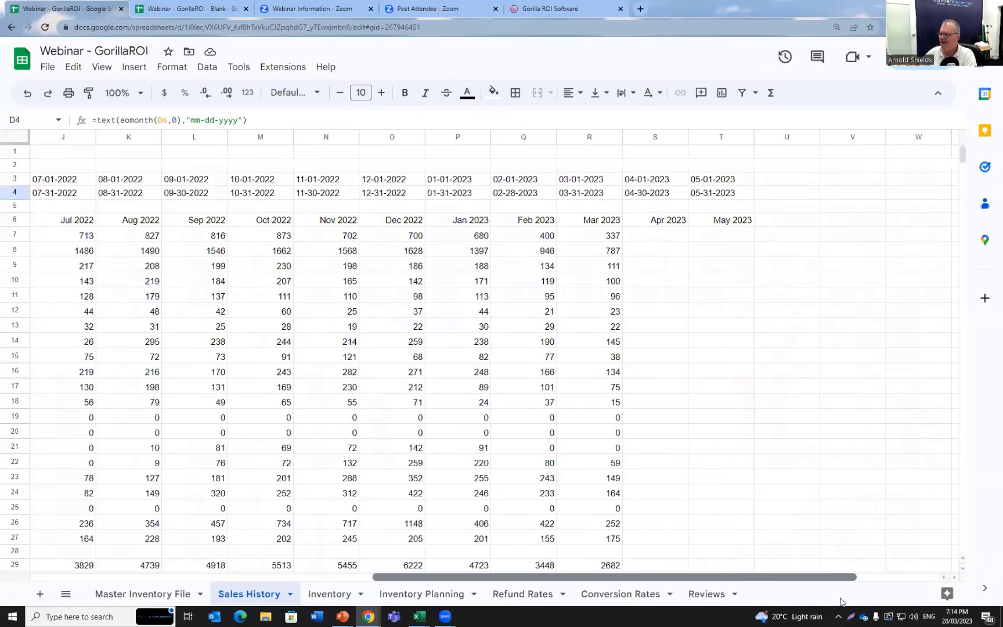
pyautogui.click(655, 240)
pyautogui.click(616, 238)
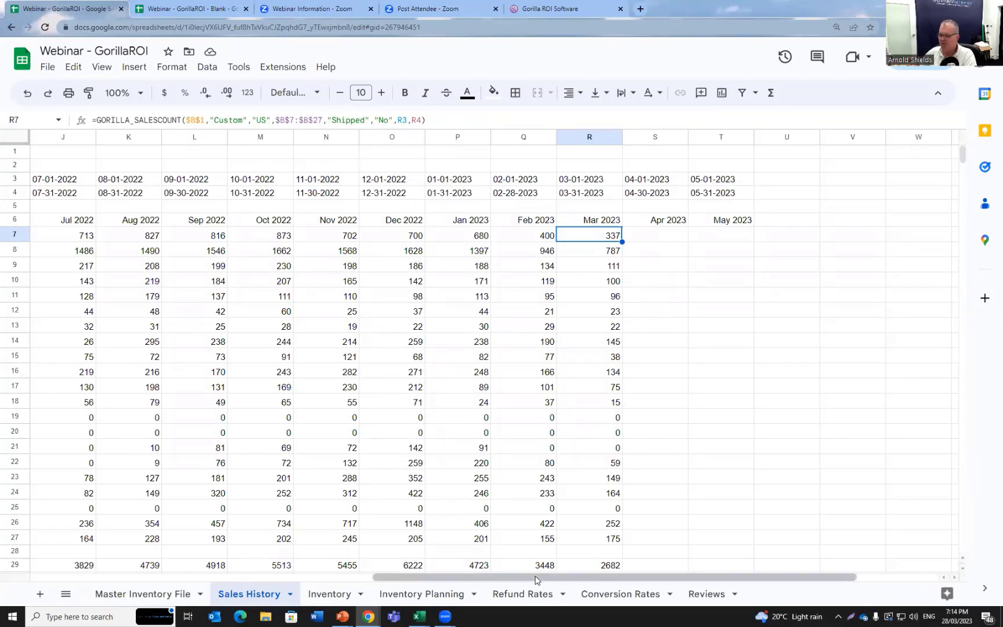
pyautogui.moveTo(530, 579); pyautogui.dragTo(129, 580)
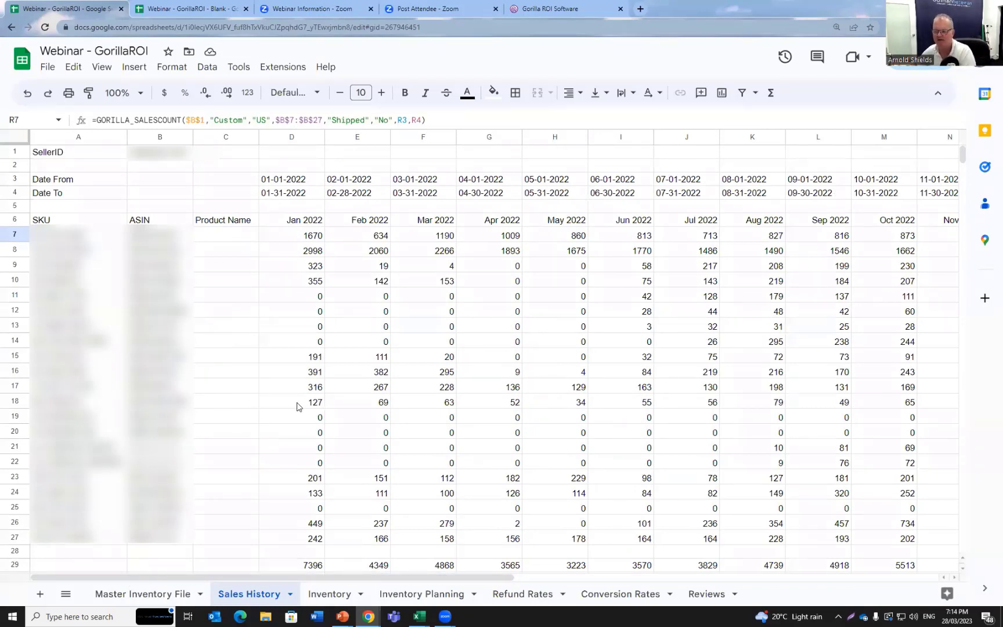
pyautogui.scroll(-1, 296, 413)
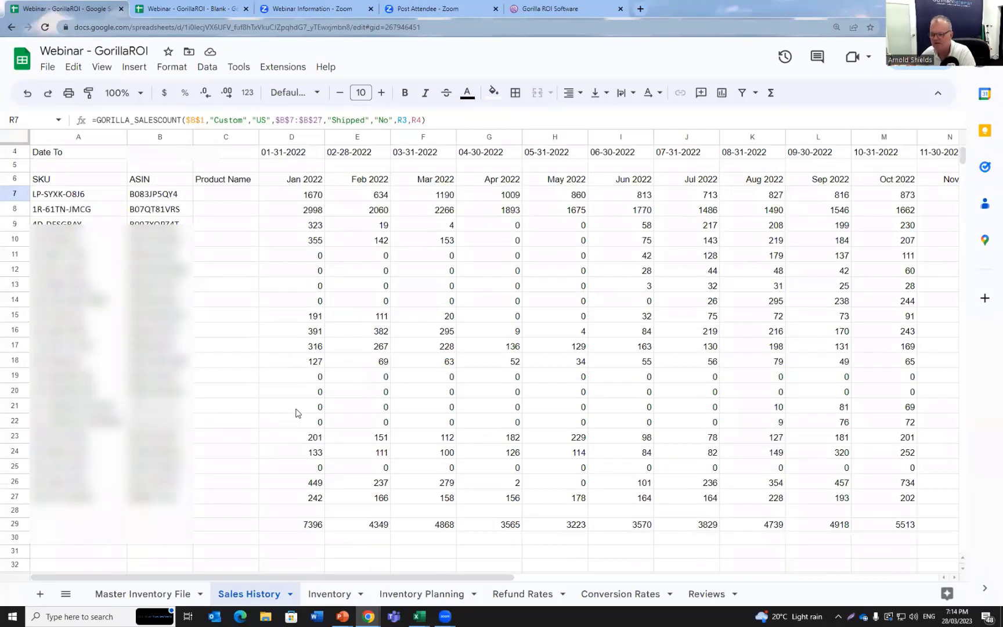
pyautogui.scroll(1, 296, 413)
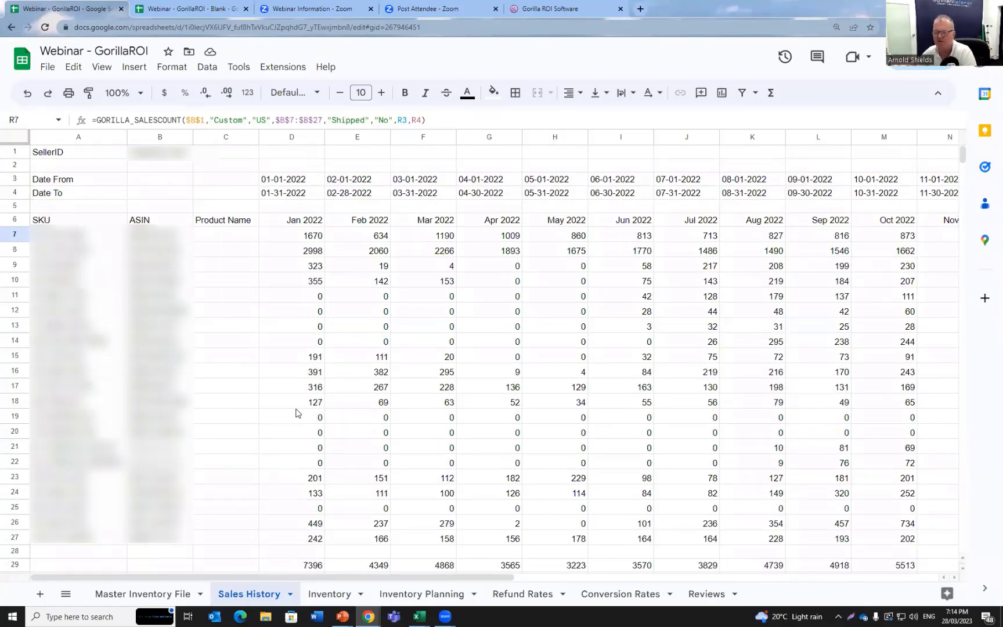
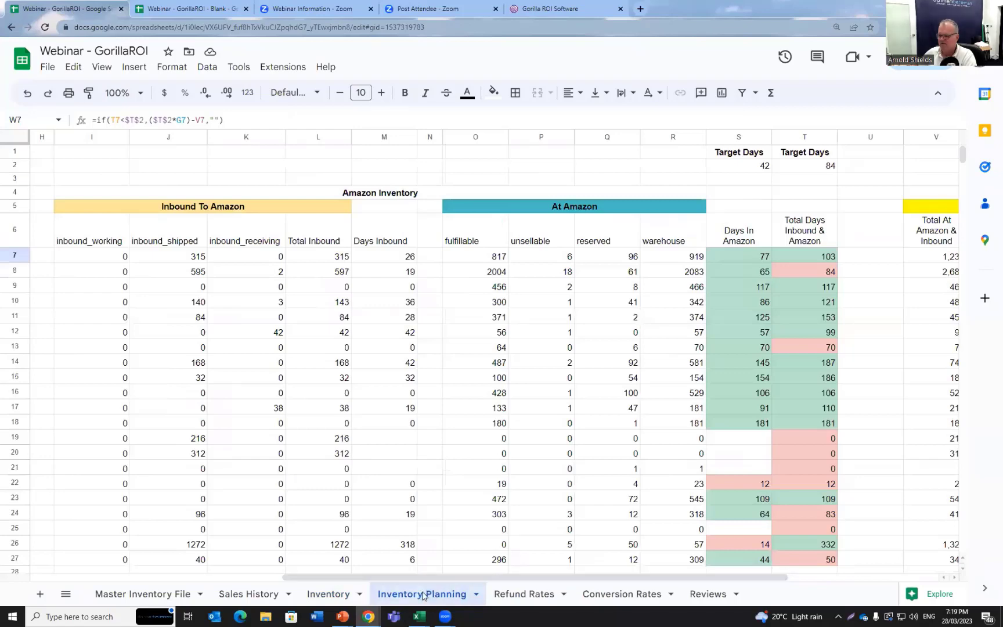
# Inspect the Last 7, 14 and 30 Days sales formulas in D7:F7 and the Average Daily formula in G7 of Inventory Planning.
pyautogui.hscroll(-1, 577, 578)
pyautogui.moveTo(577, 579); pyautogui.dragTo(354, 579)
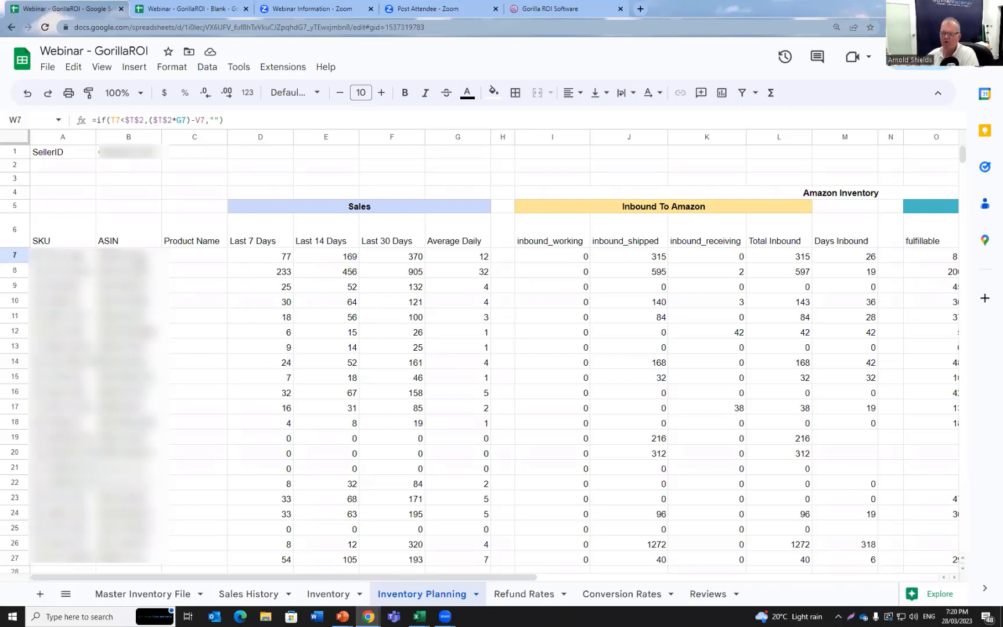
pyautogui.click(280, 262)
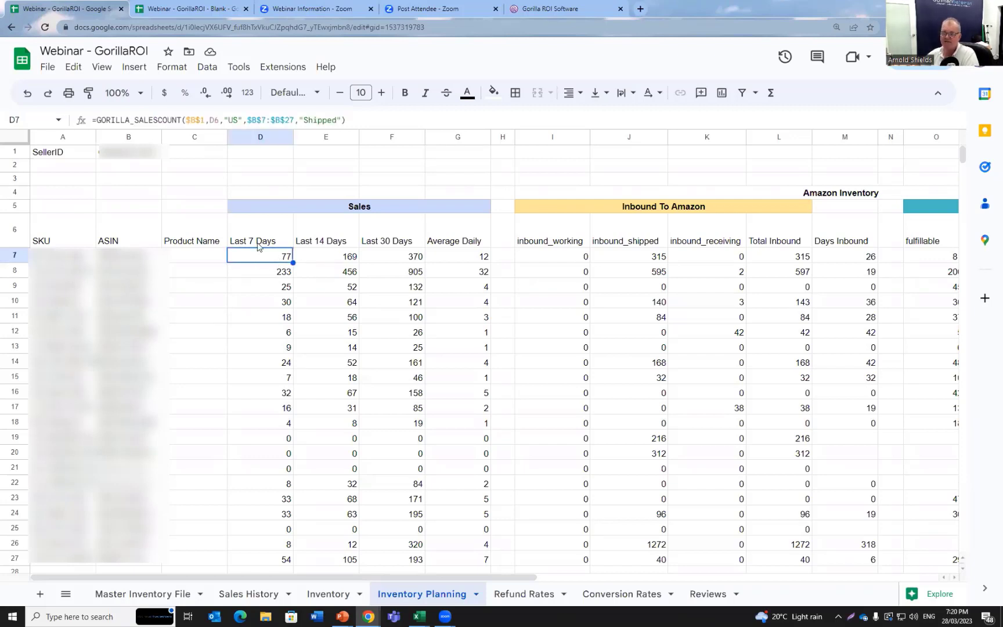
pyautogui.click(340, 262)
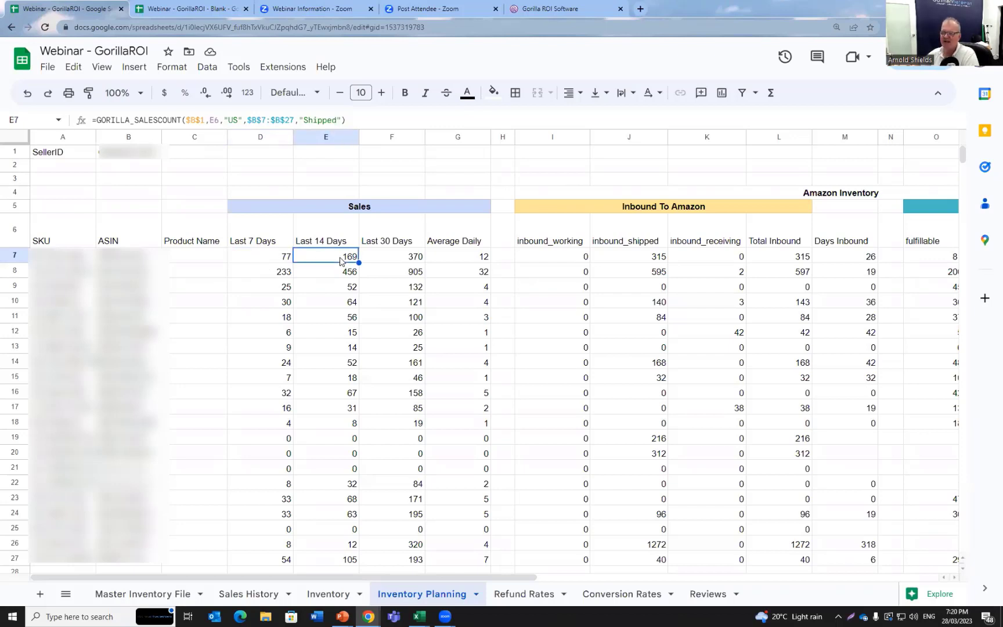
pyautogui.click(406, 261)
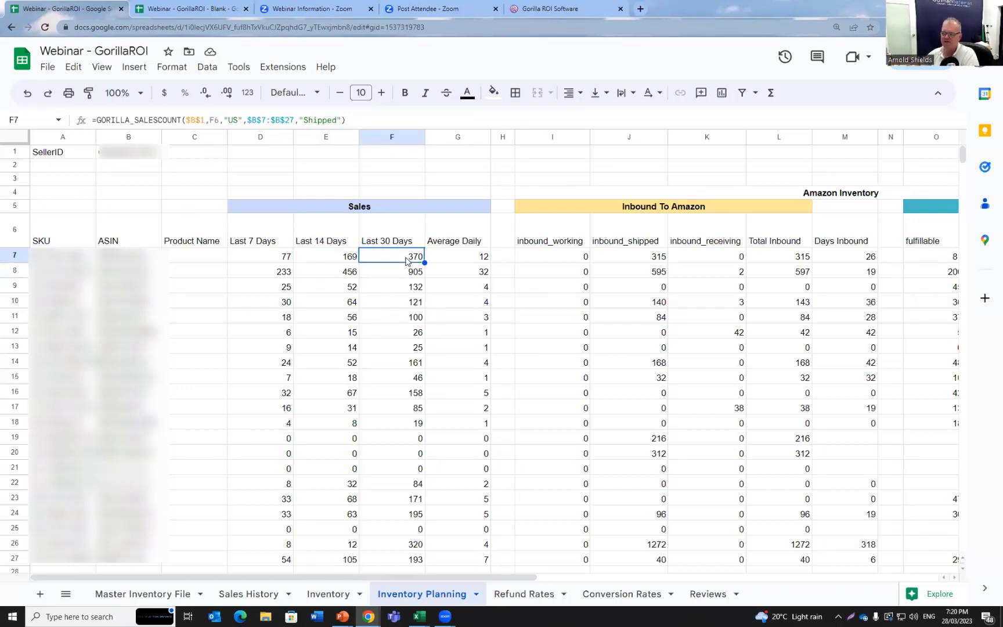
pyautogui.click(464, 259)
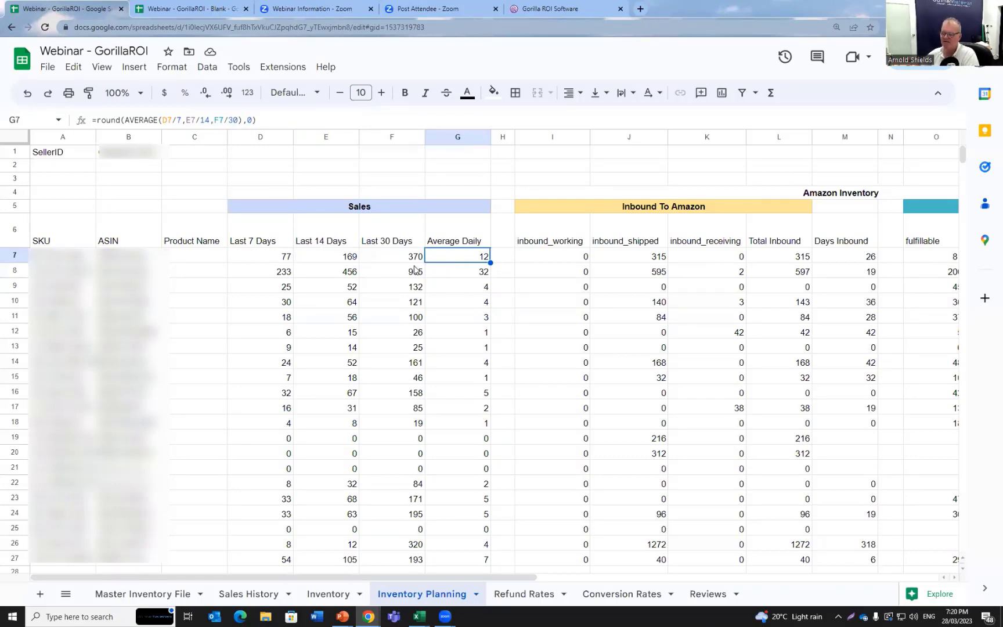
# Examine the Sales Per Day - Total figures for the 7, 14 and 30 day periods in D30:F30.
pyautogui.scroll(-3, 383, 289)
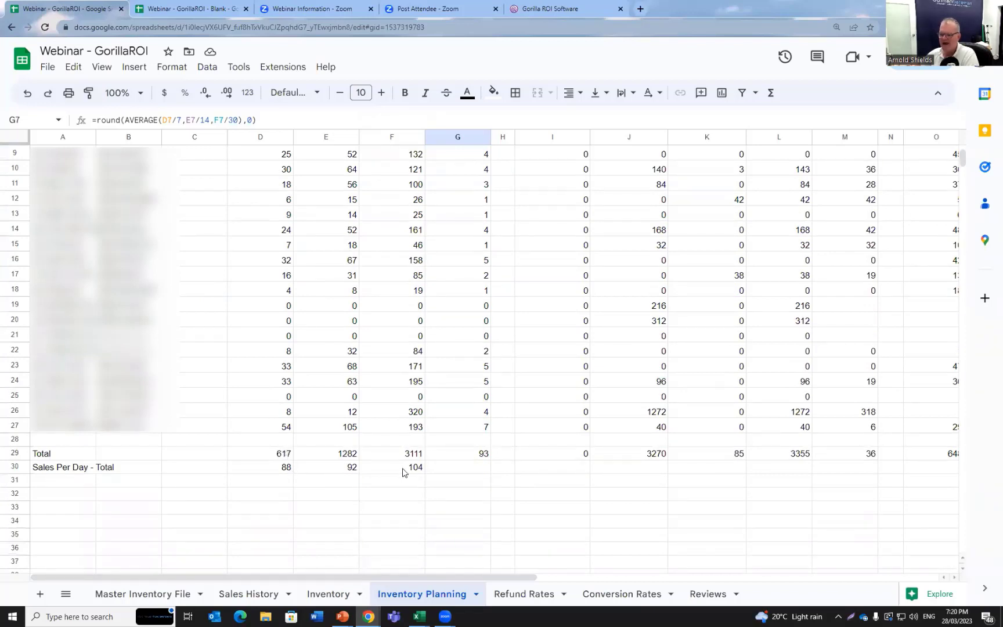
pyautogui.moveTo(403, 471); pyautogui.dragTo(290, 472)
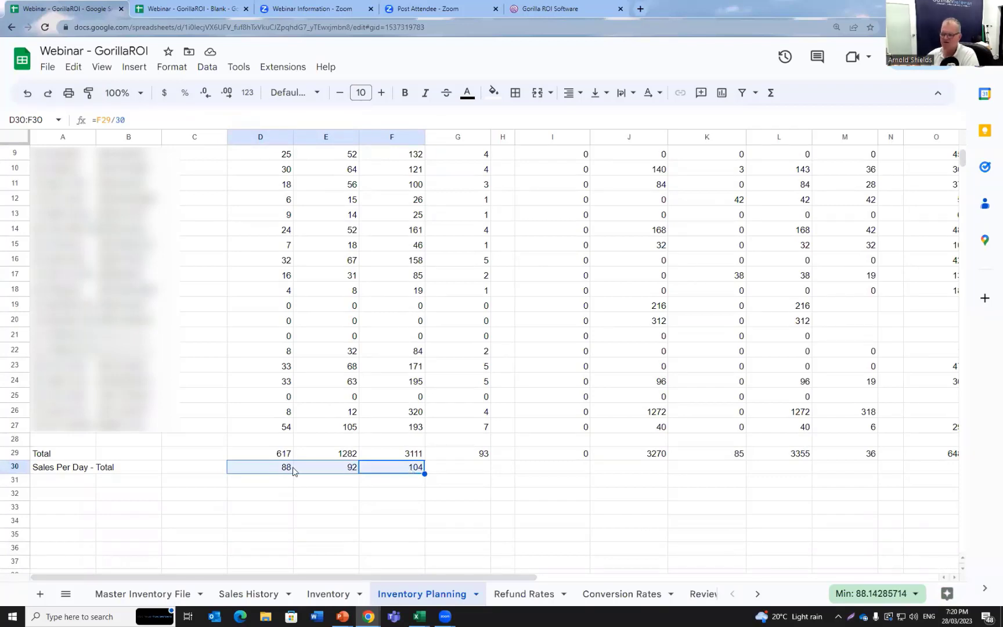
pyautogui.scroll(4, 340, 339)
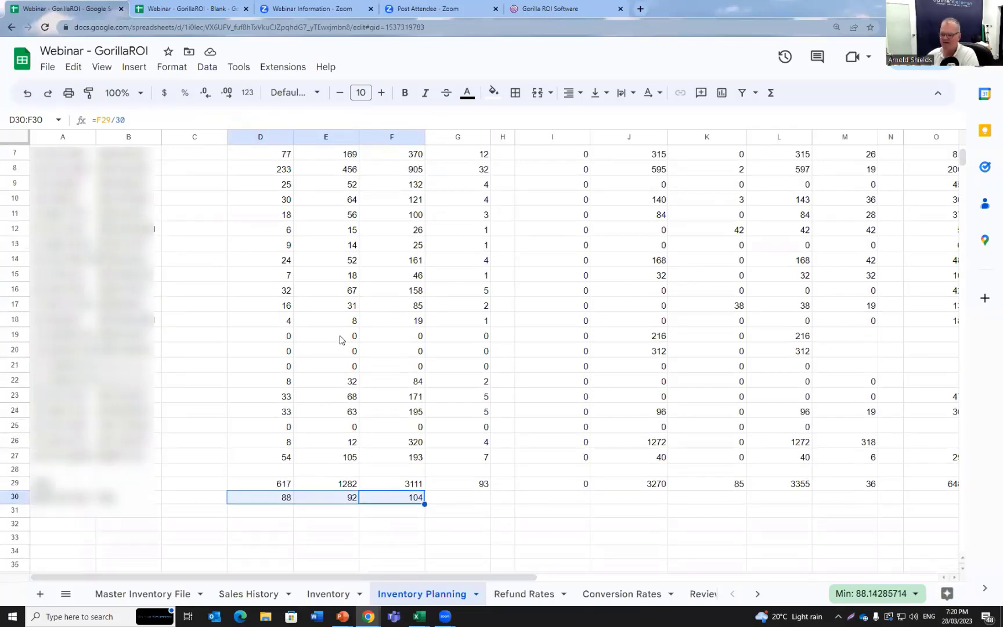
pyautogui.scroll(-2, 339, 339)
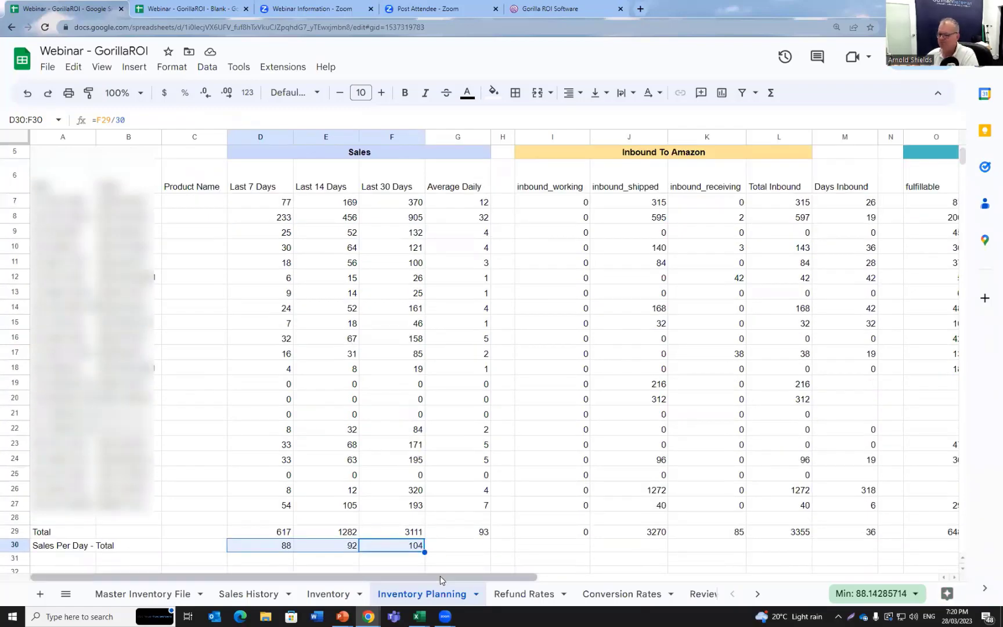
# Inspect the inbound_working, inbound_shipped and inbound_receiving formulas in I7:K7 and the Total Inbound sum in L7.
pyautogui.moveTo(440, 579); pyautogui.dragTo(633, 577)
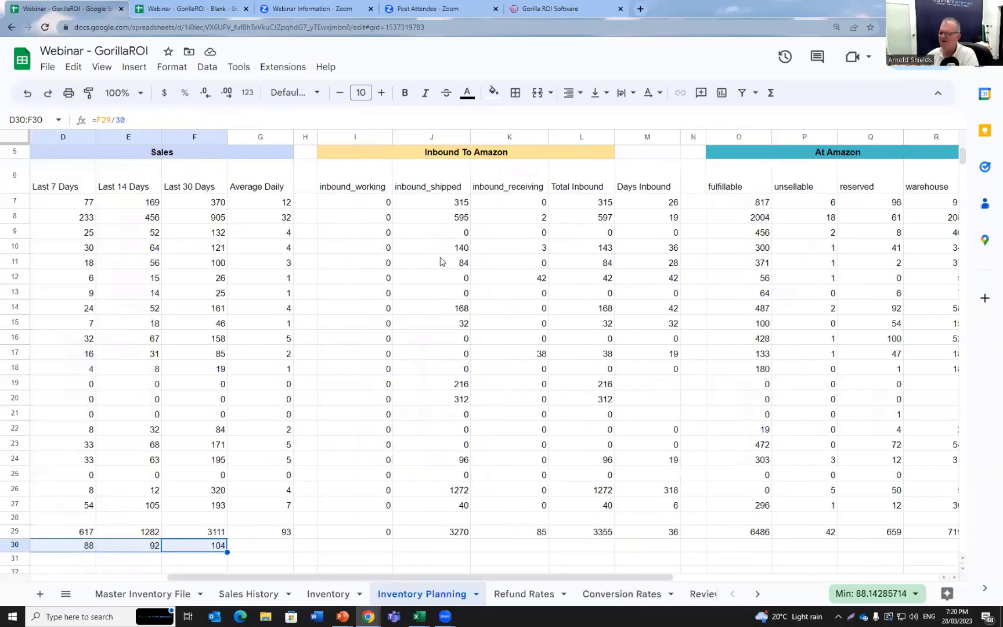
pyautogui.scroll(2, 440, 261)
pyautogui.click(381, 261)
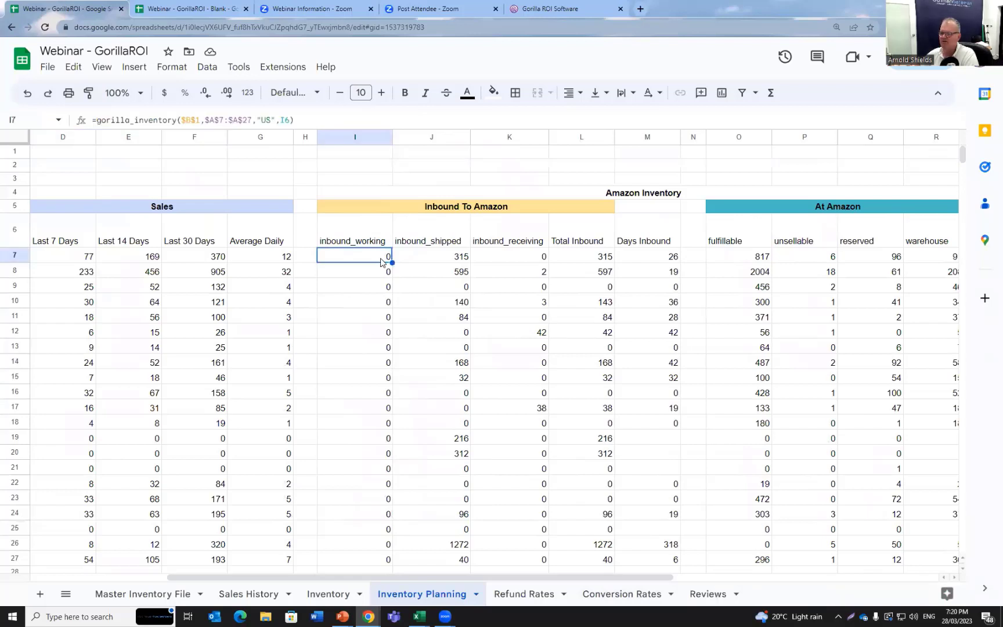
pyautogui.click(426, 257)
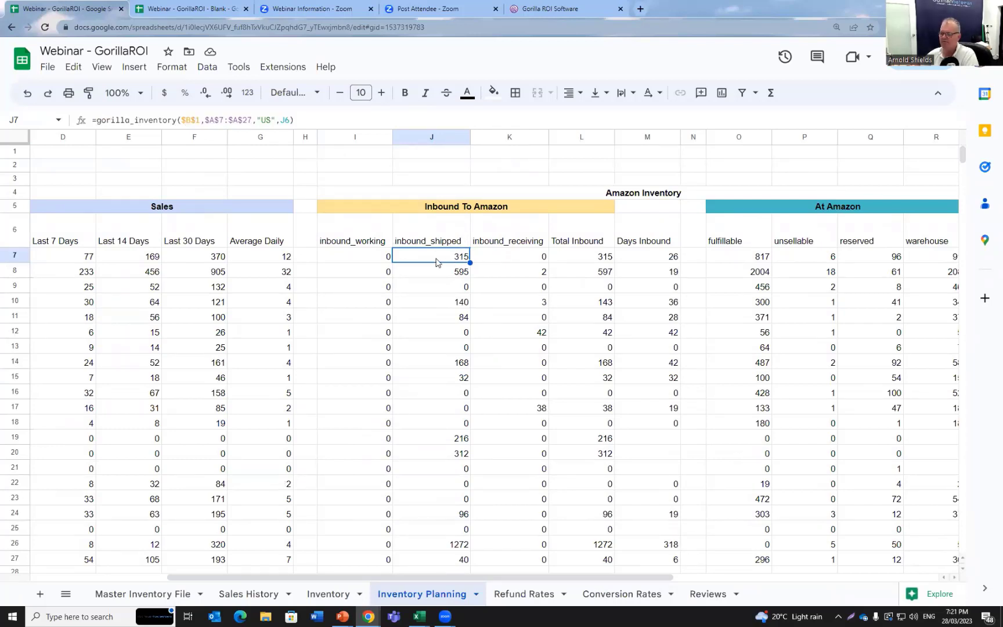
pyautogui.click(525, 261)
pyautogui.click(589, 261)
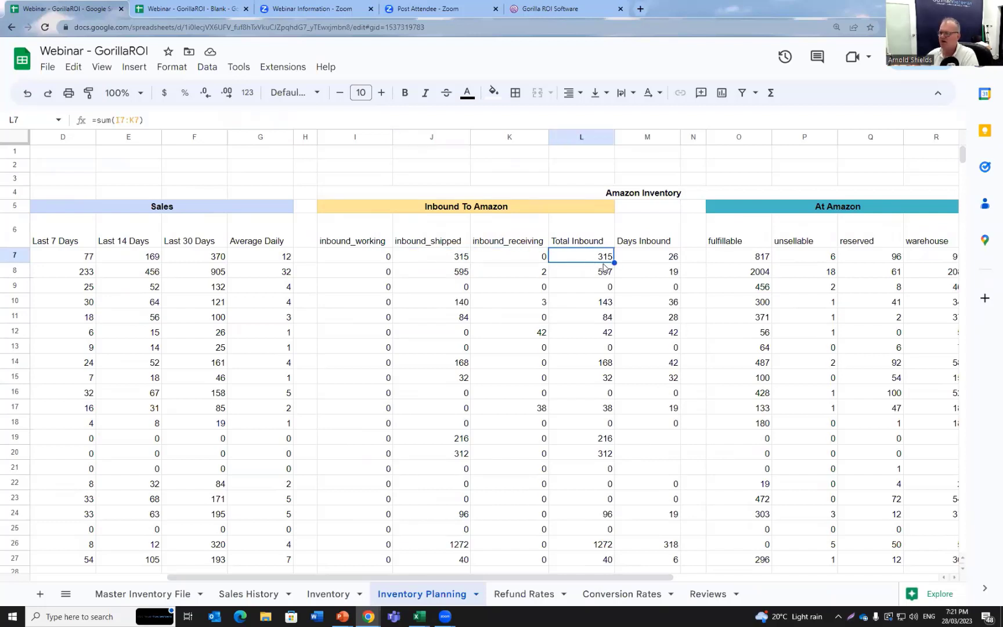
# Examine the Days Inbound formula in M7 with its source cells L7 and G7, and the matching total-row formula in M29.
pyautogui.click(654, 263)
pyautogui.scroll(-1, 659, 264)
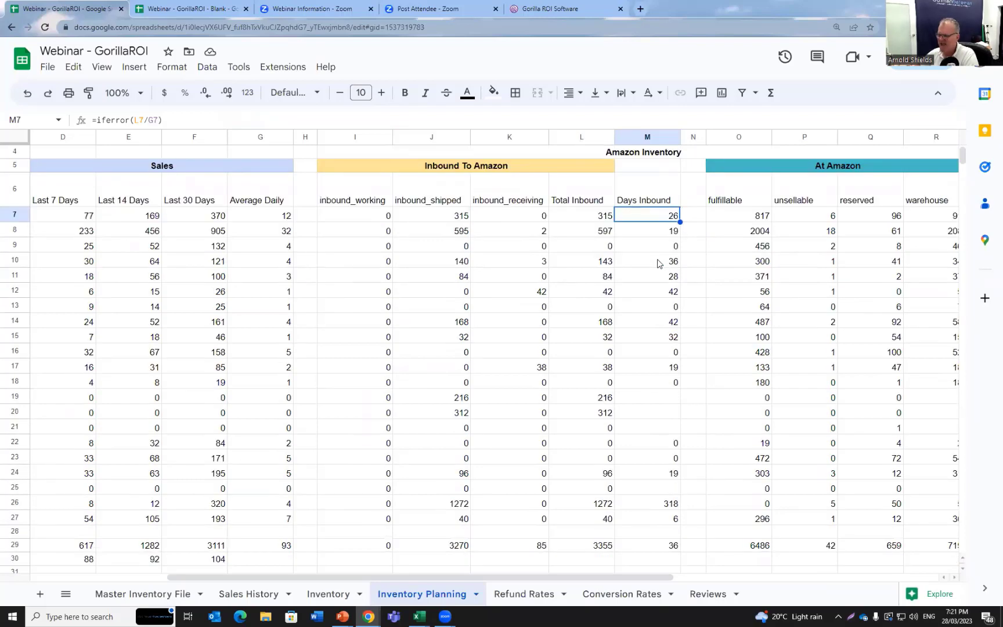
pyautogui.scroll(-1, 658, 264)
pyautogui.scroll(2, 658, 264)
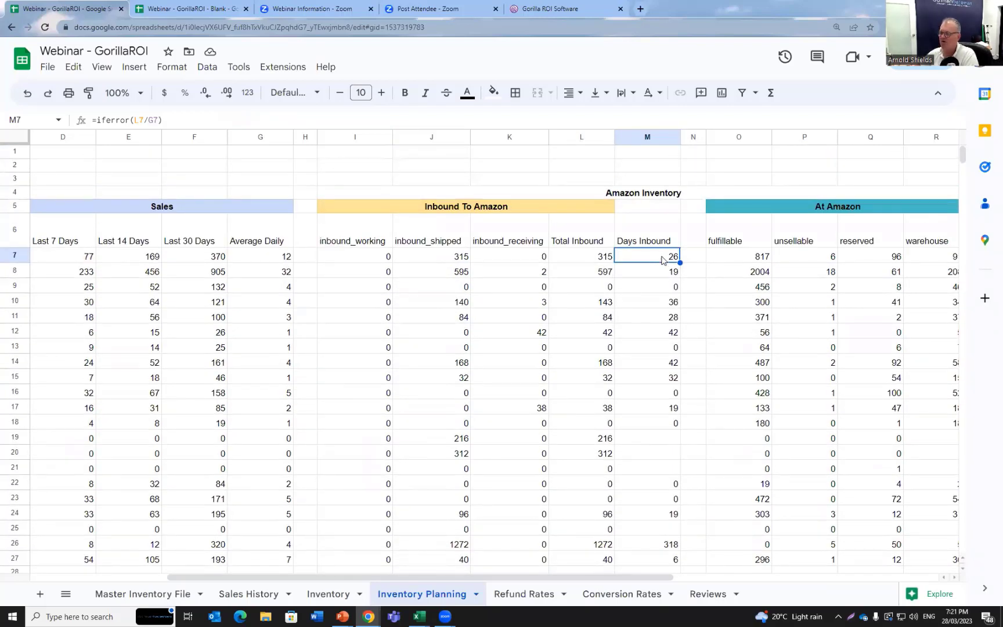
pyautogui.click(592, 260)
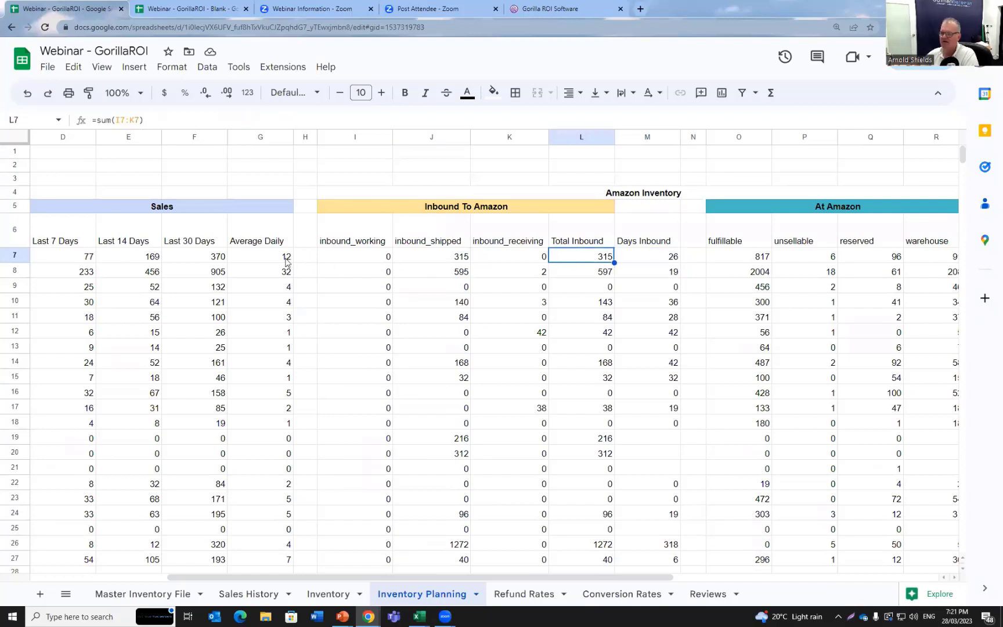
pyautogui.click(263, 260)
pyautogui.click(654, 255)
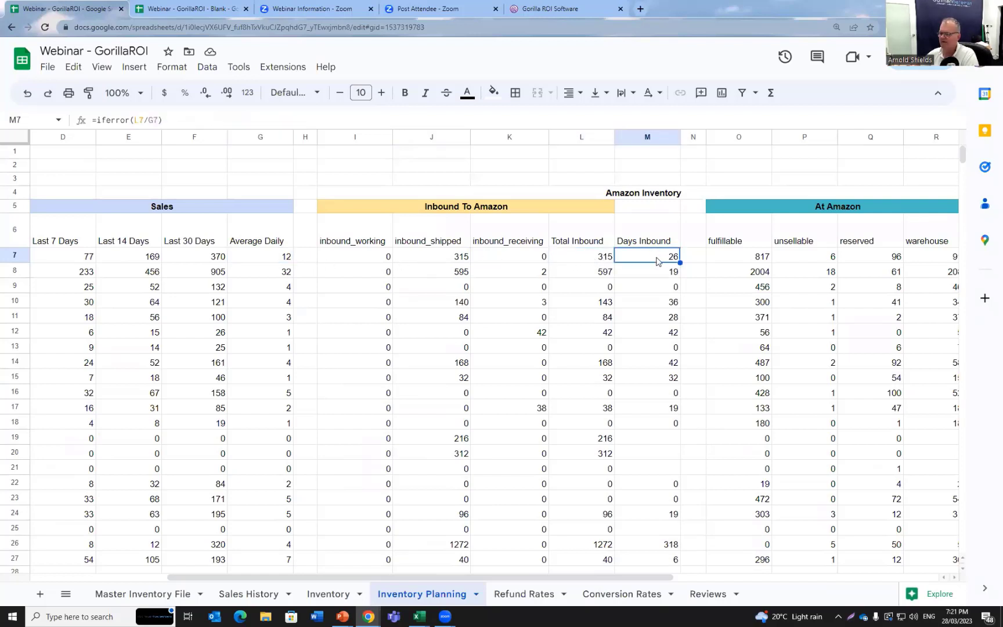
pyautogui.scroll(-3, 656, 261)
pyautogui.click(672, 380)
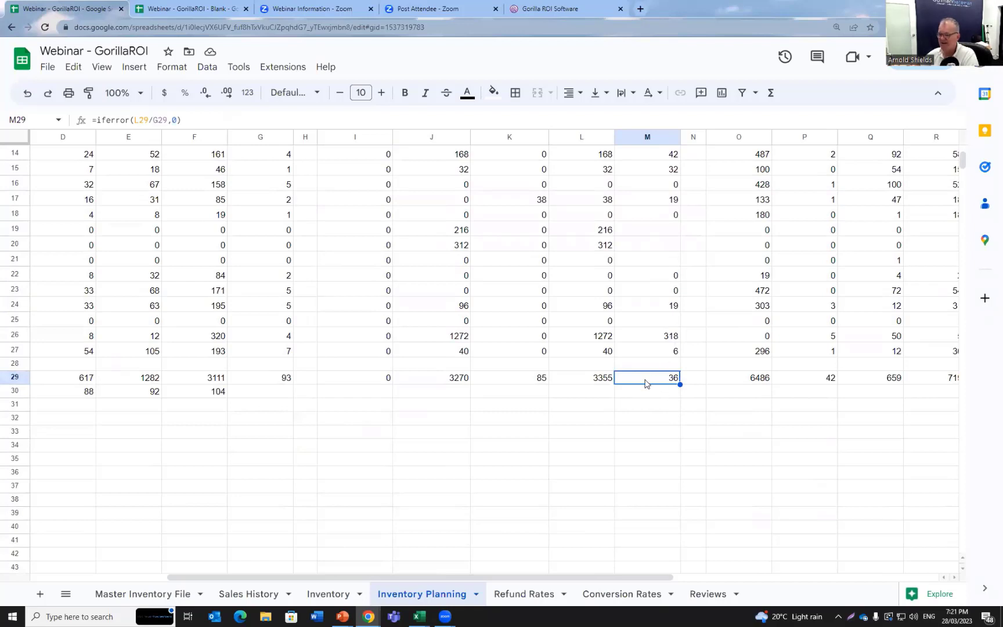
pyautogui.scroll(5, 648, 383)
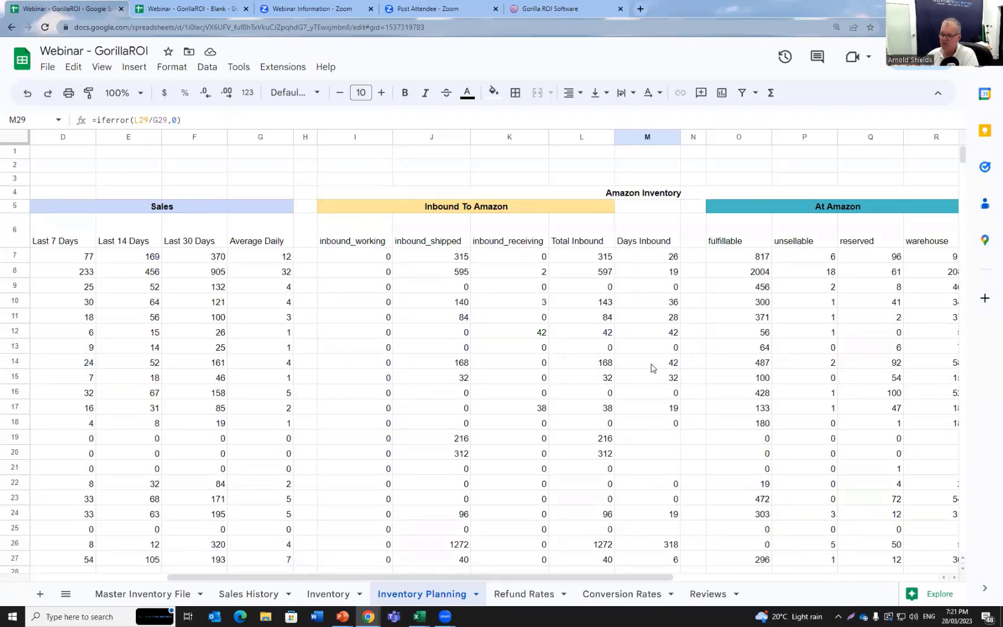
# Inspect the At Amazon formulas for fulfillable, unsellable, reserved and warehouse stock in O7:R7.
pyautogui.moveTo(639, 580); pyautogui.dragTo(768, 595)
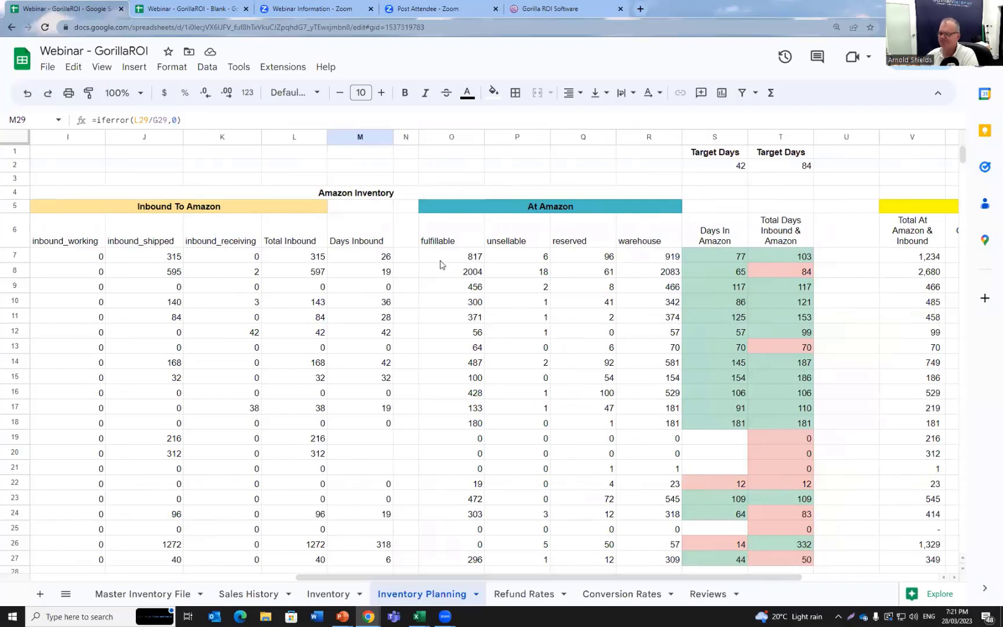
pyautogui.click(475, 259)
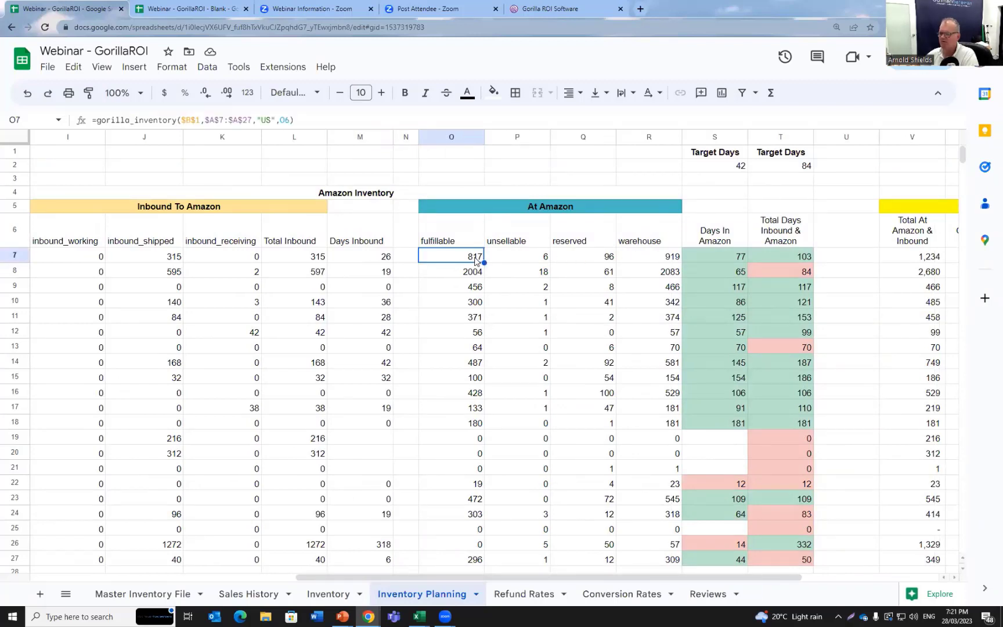
pyautogui.click(530, 261)
pyautogui.click(592, 259)
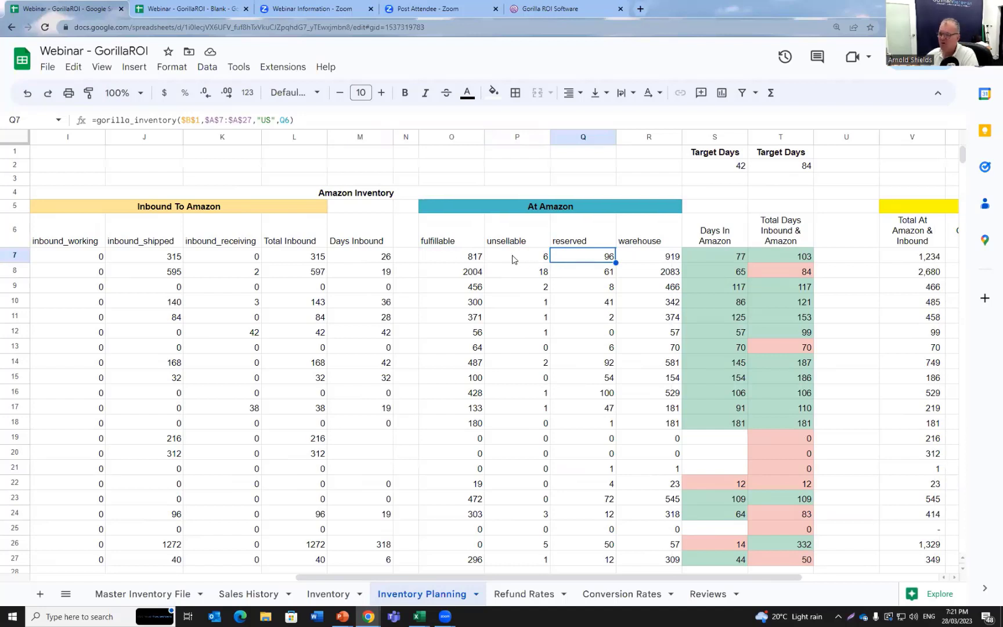
pyautogui.click(527, 259)
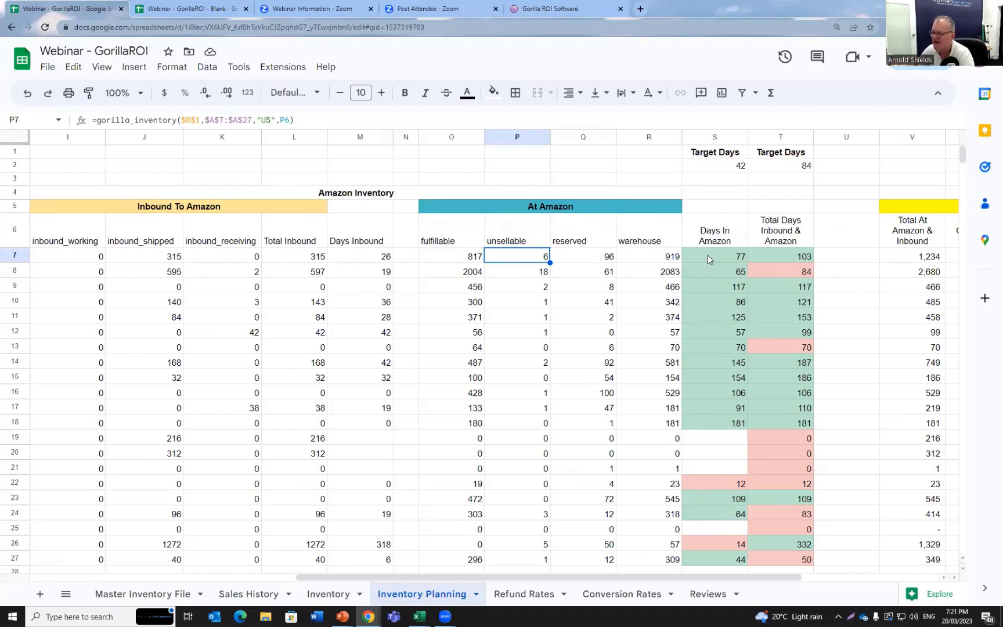
pyautogui.click(676, 258)
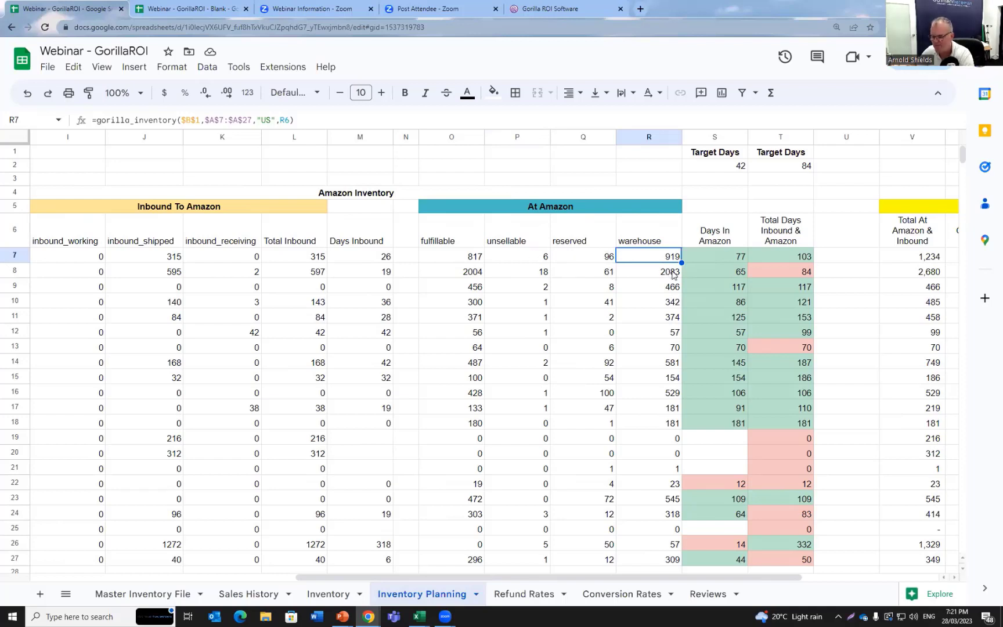
# Examine the Days In Amazon formula in S7 together with the warehouse quantity in R7 that it uses.
pyautogui.click(715, 256)
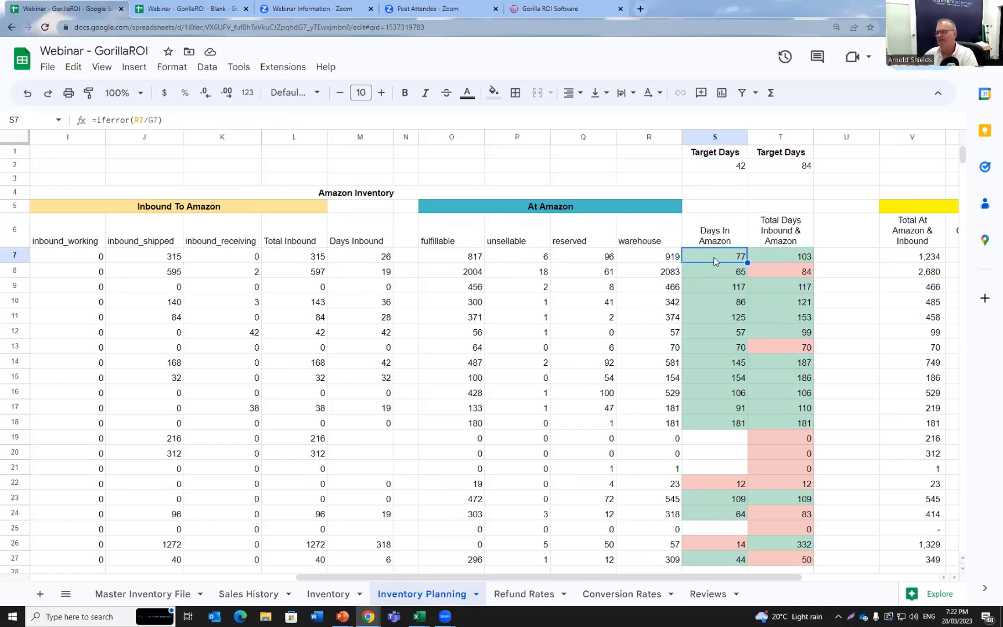
pyautogui.click(665, 261)
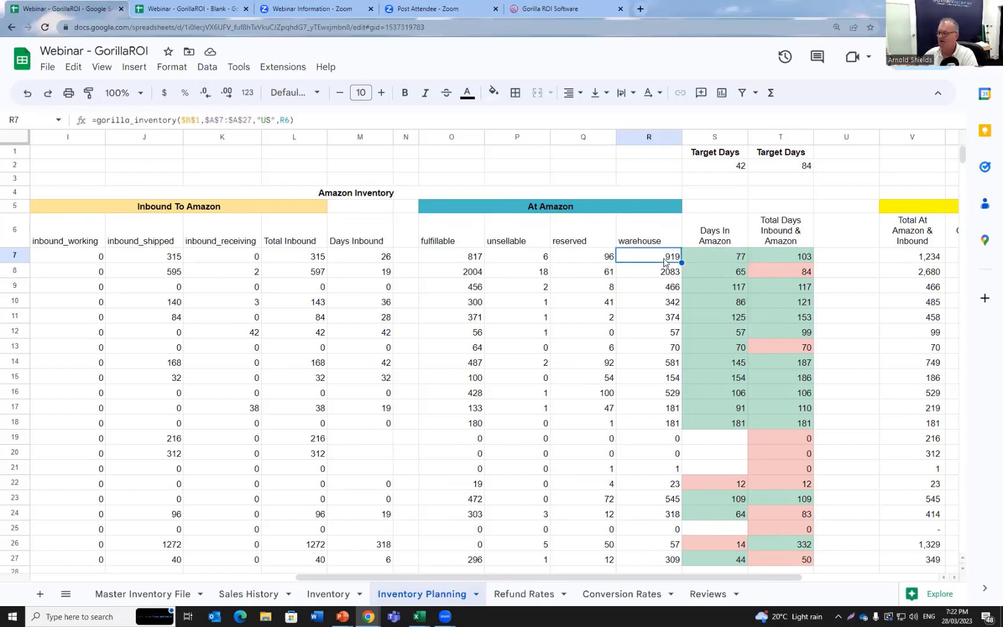
pyautogui.click(737, 260)
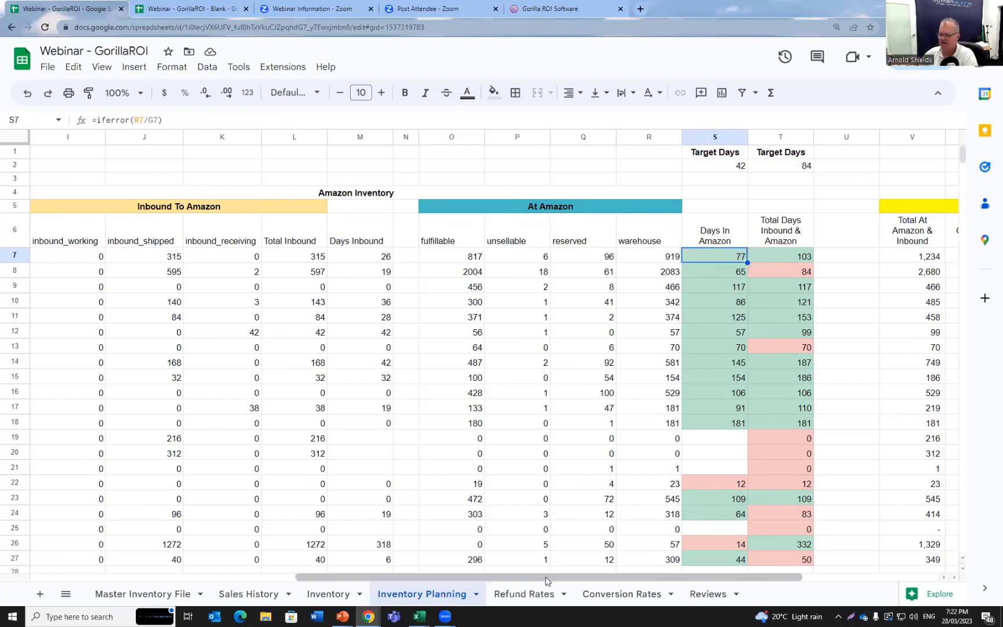
# Check the total-row Days In Amazon formula in S29 against the Average Daily total, and return to the Target Days above columns S and T.
pyautogui.scroll(-3, 639, 435)
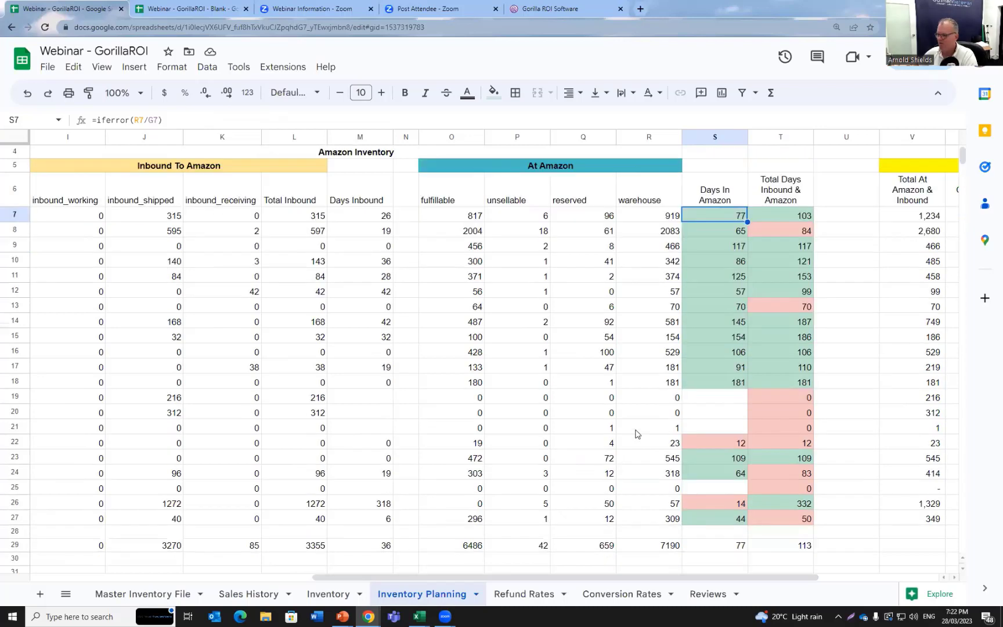
pyautogui.click(732, 454)
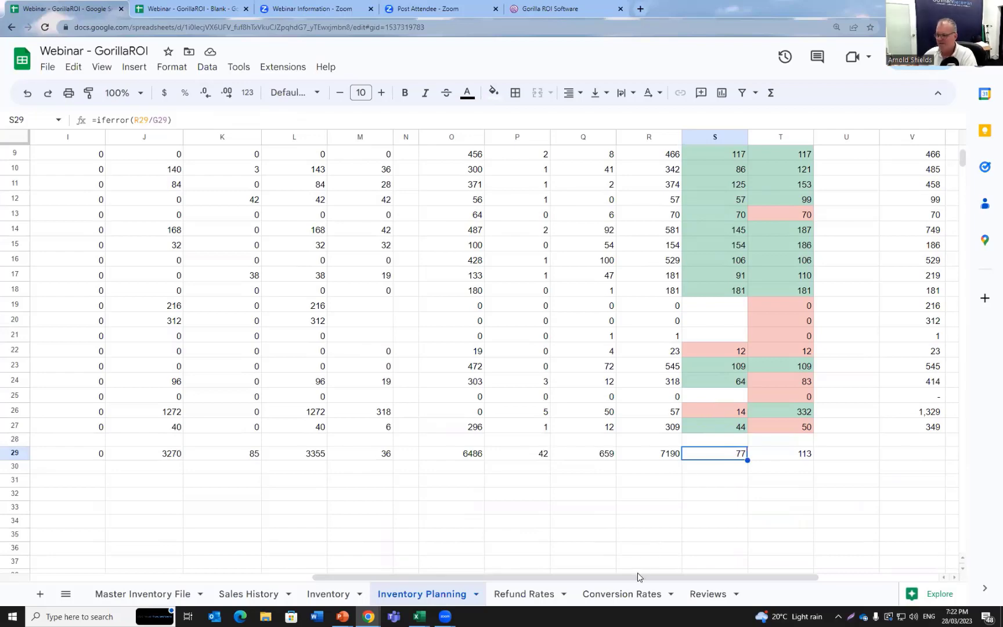
pyautogui.moveTo(641, 578); pyautogui.dragTo(492, 579)
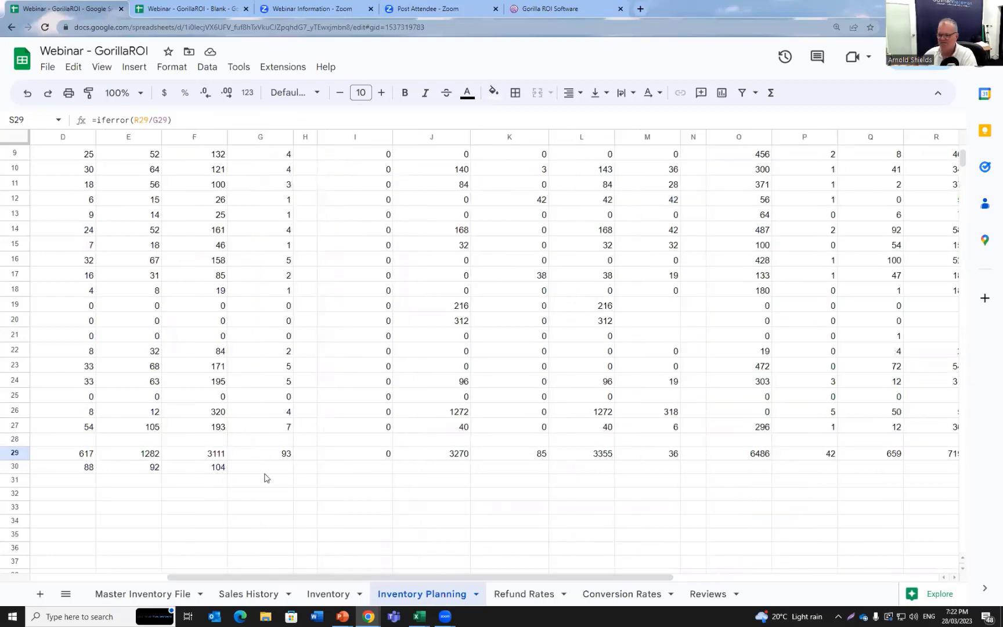
pyautogui.moveTo(372, 578); pyautogui.dragTo(584, 578)
pyautogui.scroll(3, 596, 370)
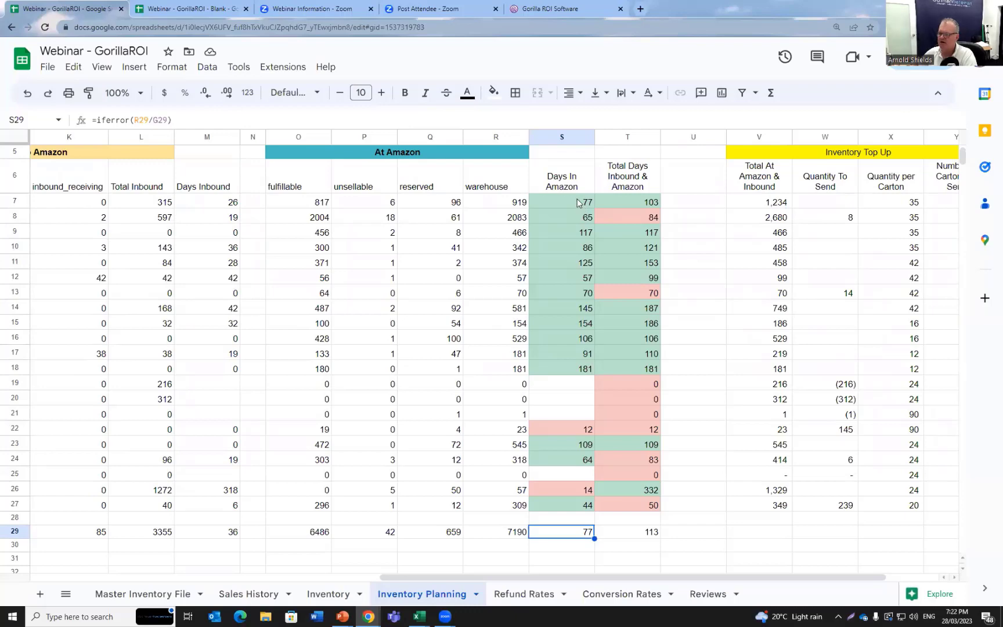
pyautogui.scroll(2, 573, 247)
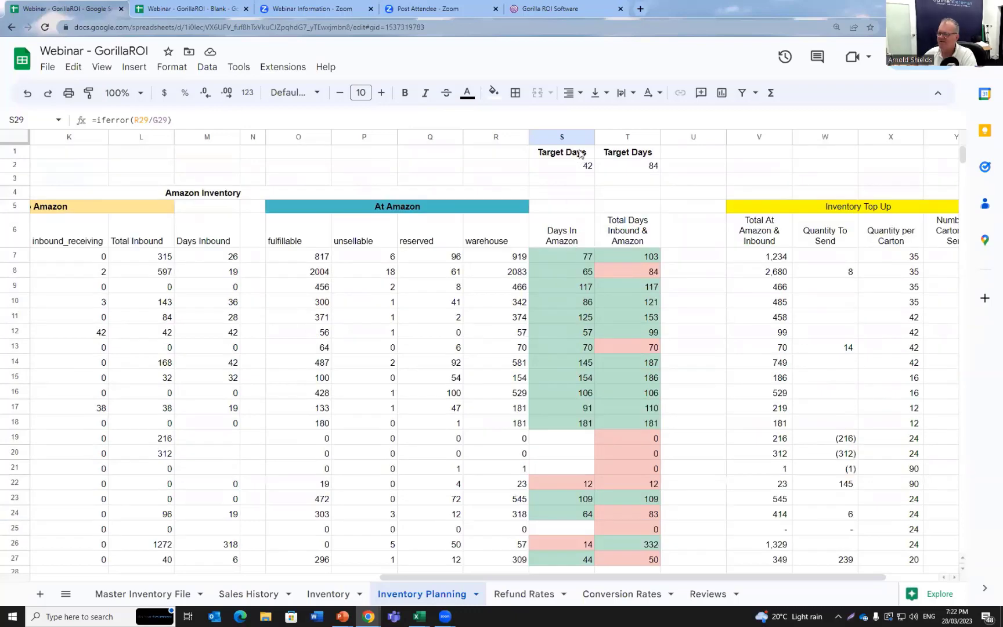
# Compare the Target Days value in S2 with the Days In Amazon formula in S7.
pyautogui.click(578, 168)
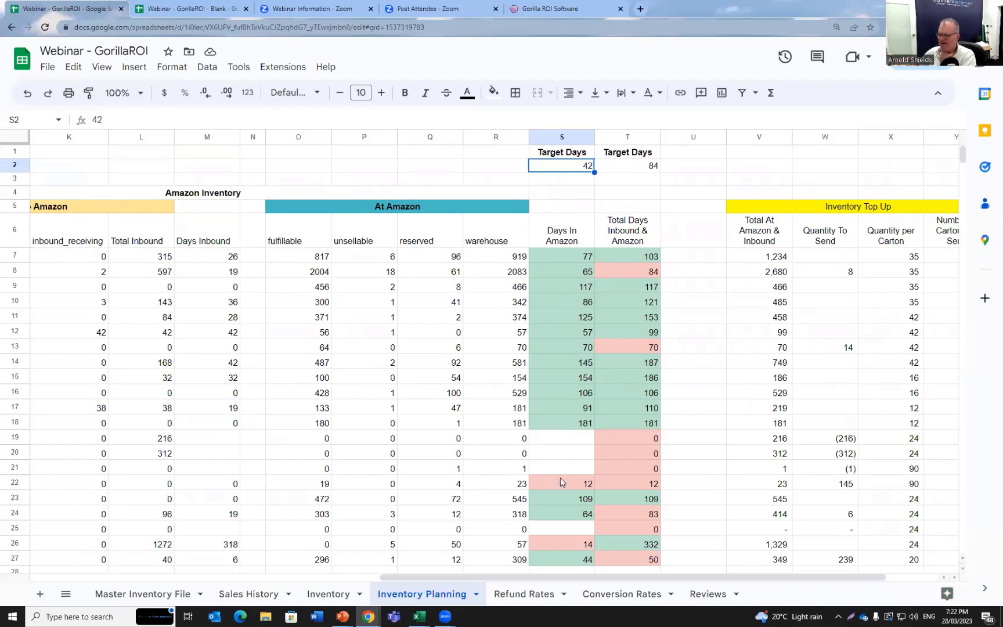
pyautogui.click(554, 256)
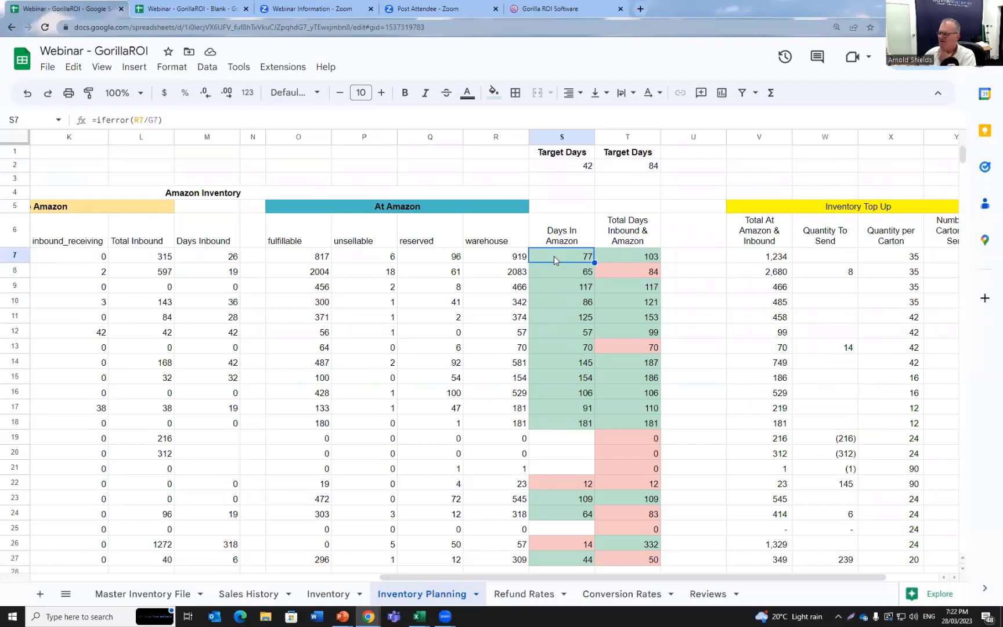
pyautogui.doubleClick(554, 256)
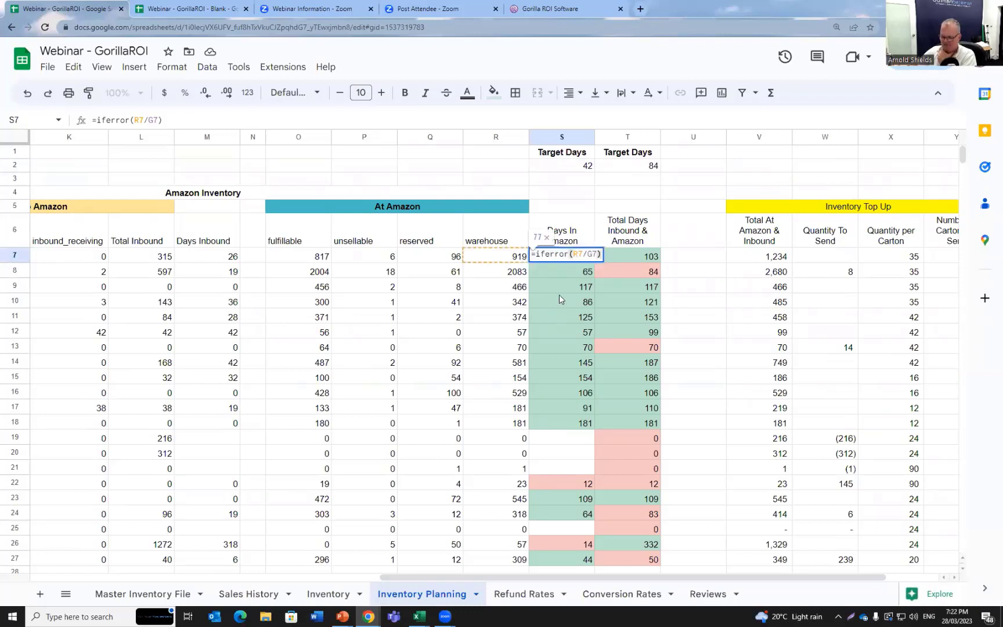
pyautogui.press('Escape')
# Review the conditional formatting rules on the Days In Amazon column and how they shade its cells against the target.
pyautogui.rightClick(561, 260)
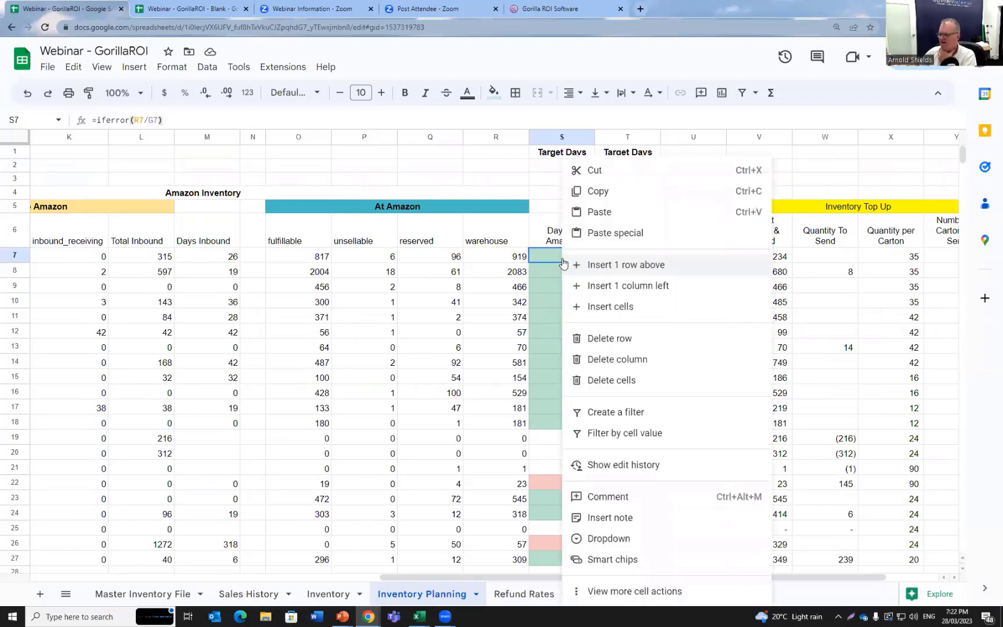
pyautogui.moveTo(633, 591)
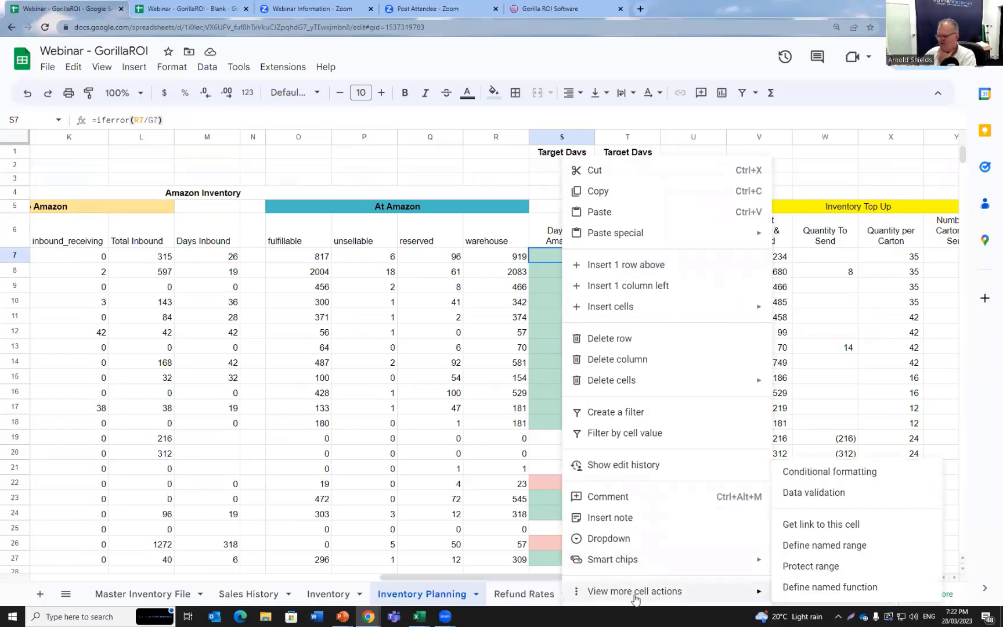
pyautogui.click(833, 480)
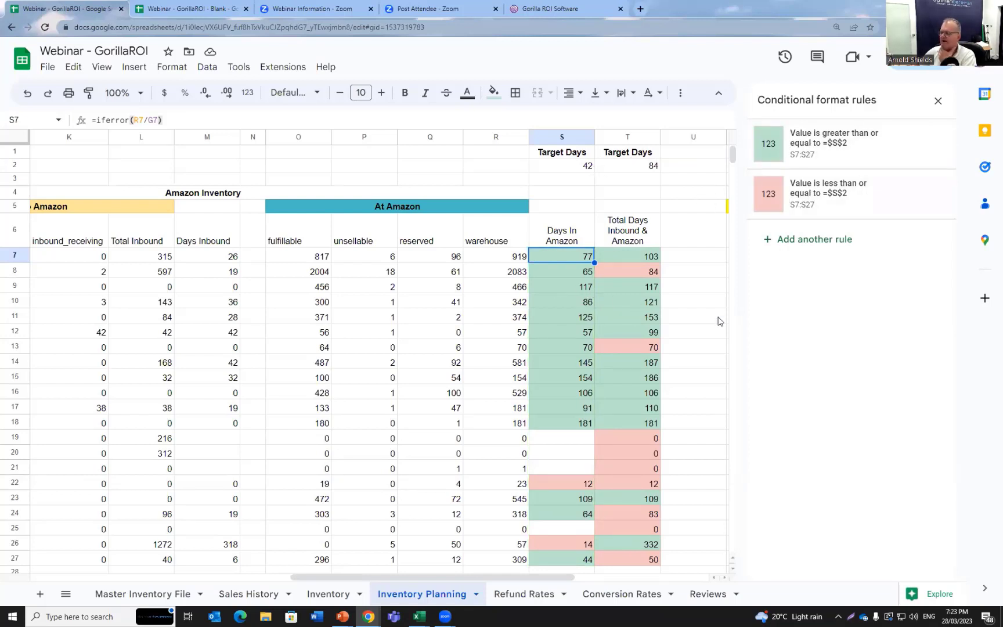
pyautogui.click(938, 101)
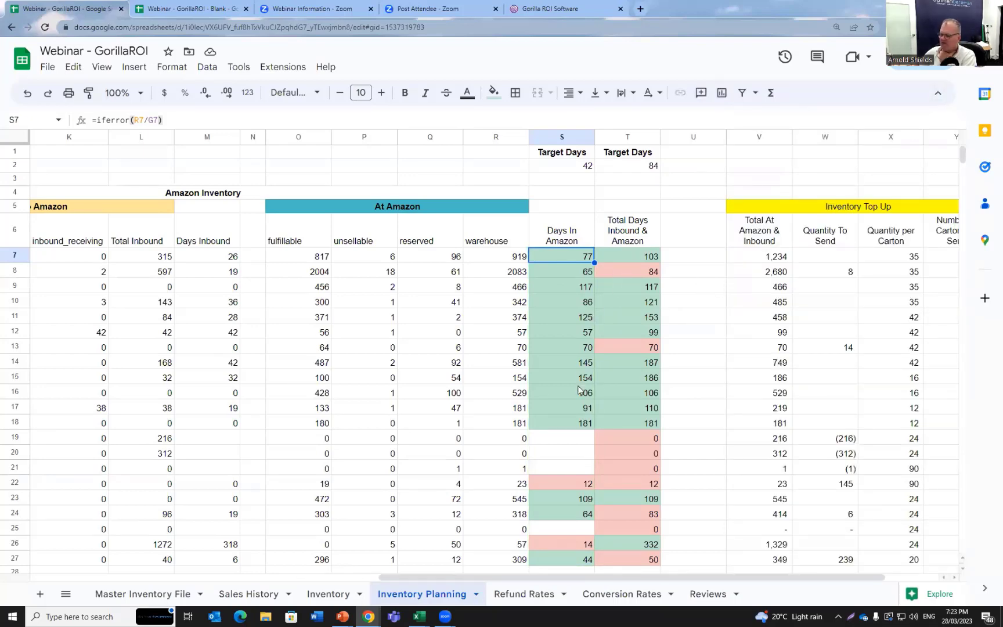
pyautogui.scroll(-2, 577, 385)
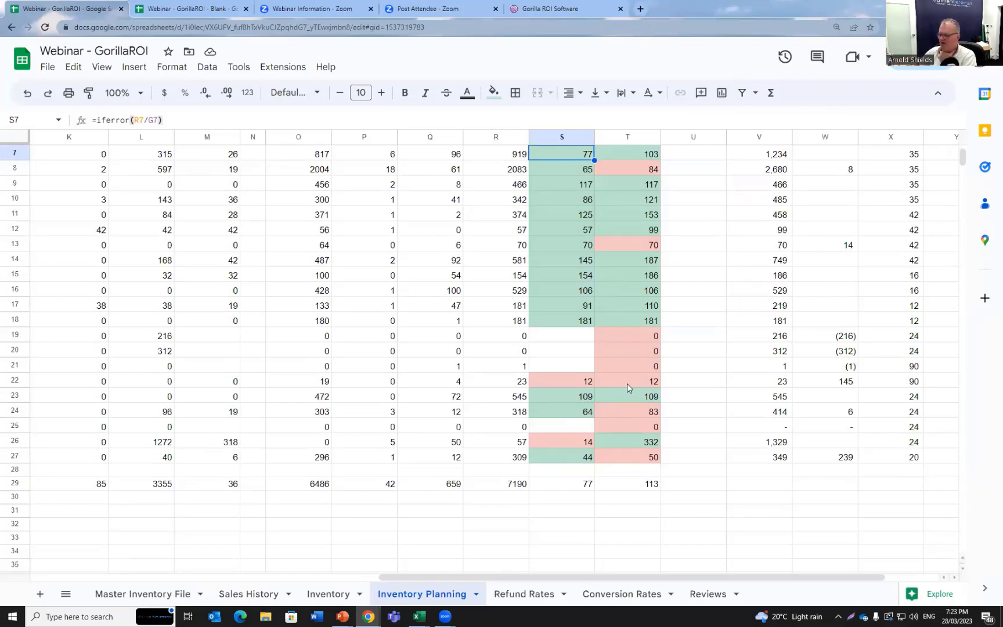
pyautogui.scroll(3, 627, 408)
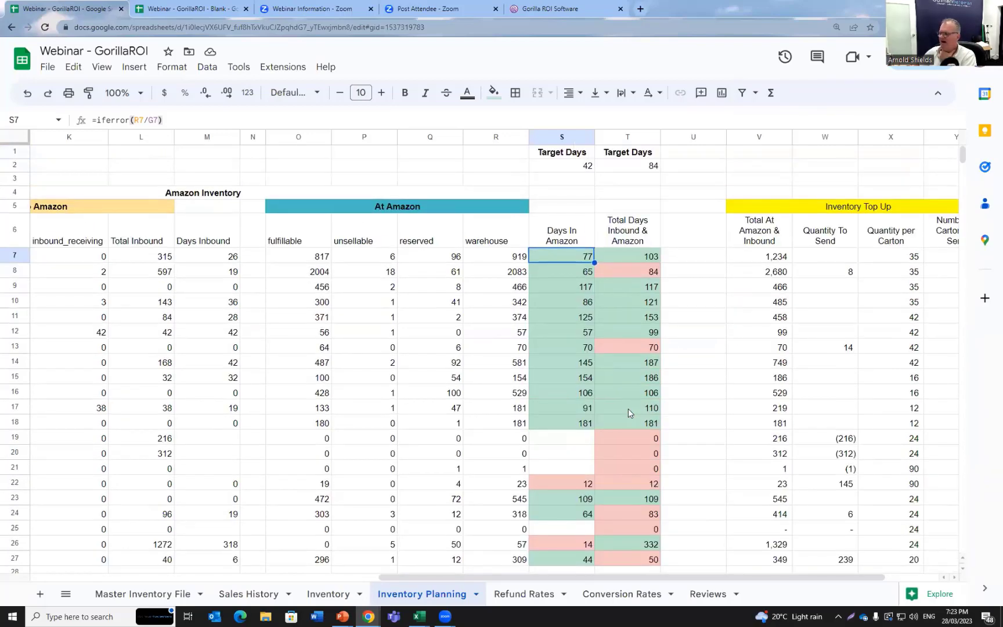
# Inspect the Total Days Inbound & Amazon formulas in T7, T8 and T13, and look over the rest of column T.
pyautogui.click(644, 258)
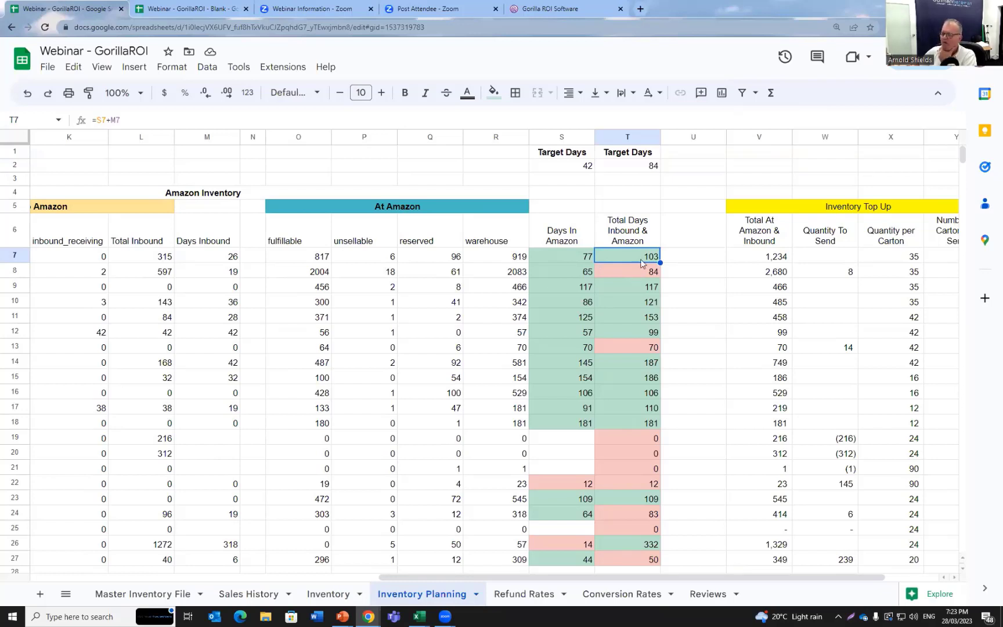
pyautogui.click(642, 276)
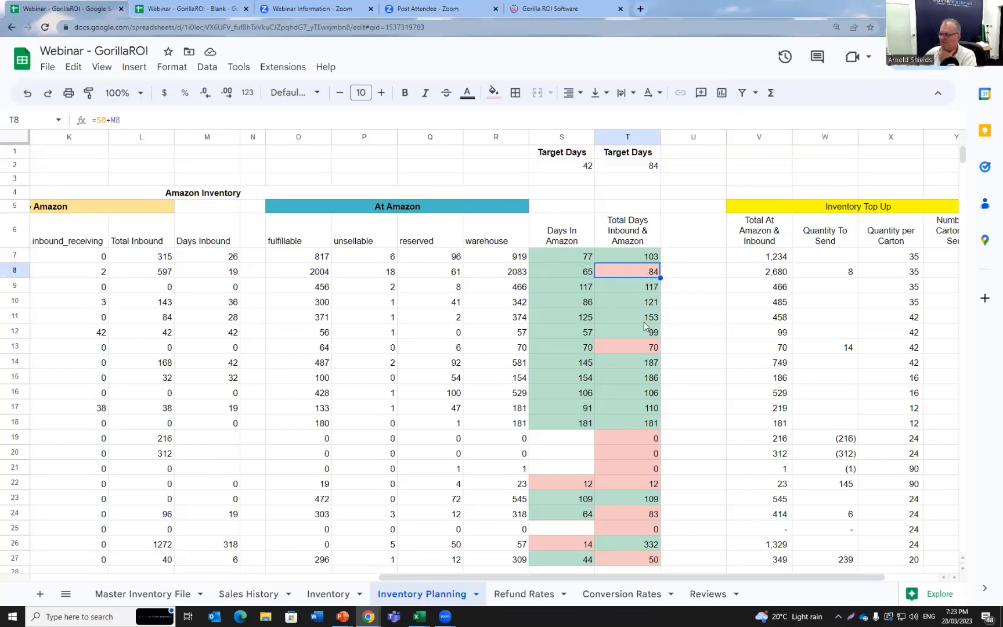
pyautogui.click(641, 347)
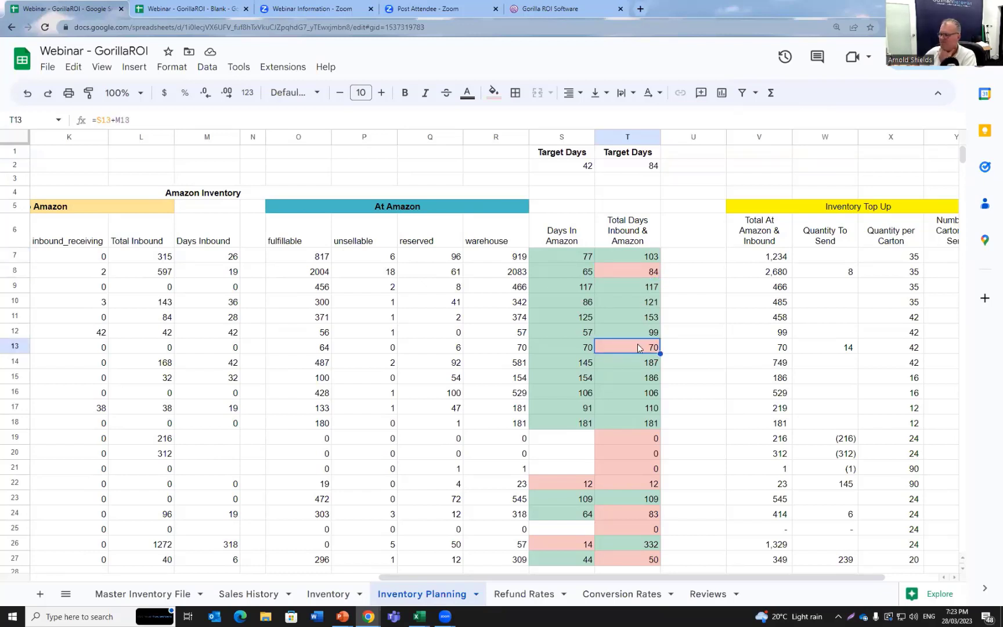
pyautogui.scroll(-1, 638, 347)
pyautogui.scroll(-2, 637, 347)
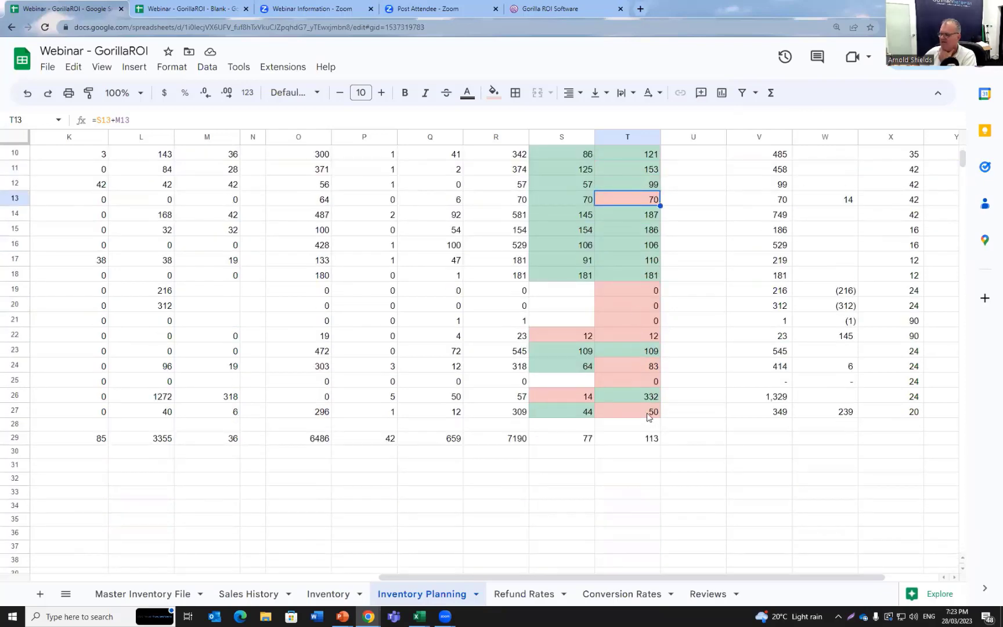
# Examine the Inventory Top Up formulas in V7, W7, W8 and X8, along with the Number of Cartons To Send column.
pyautogui.scroll(3, 649, 415)
pyautogui.click(781, 260)
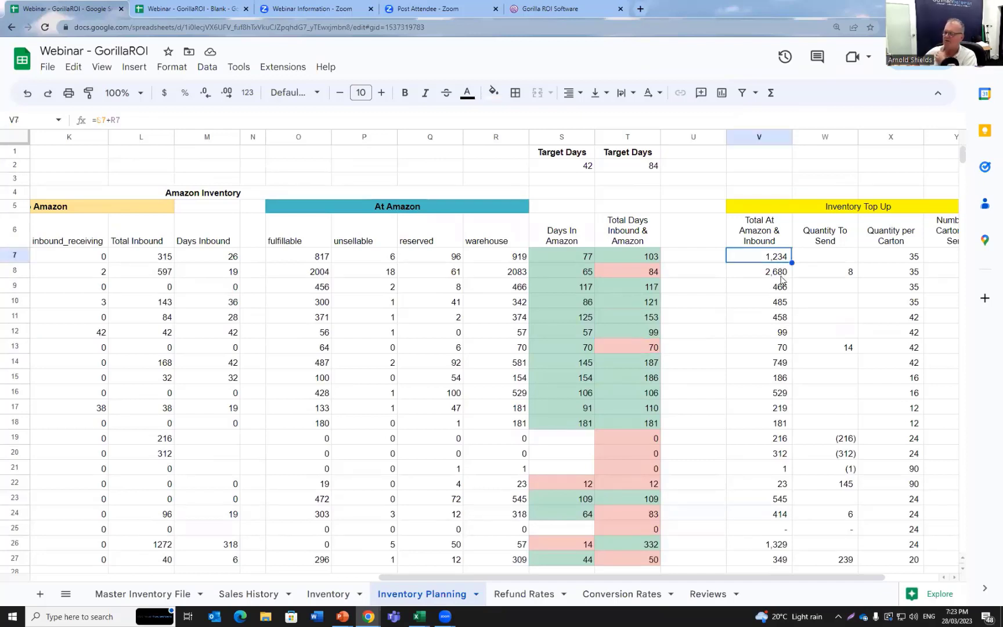
pyautogui.click(825, 257)
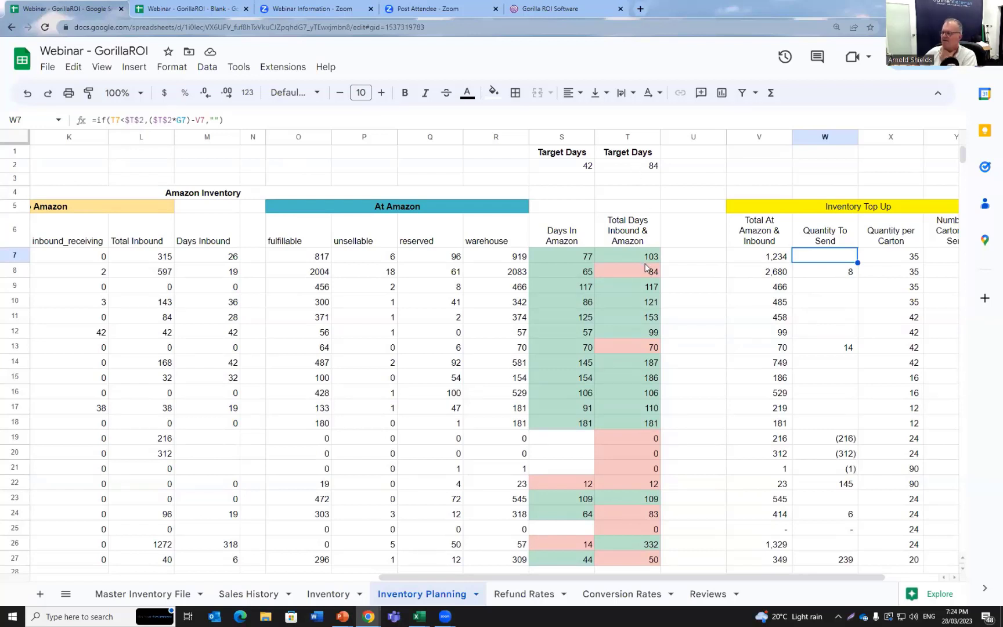
pyautogui.click(817, 276)
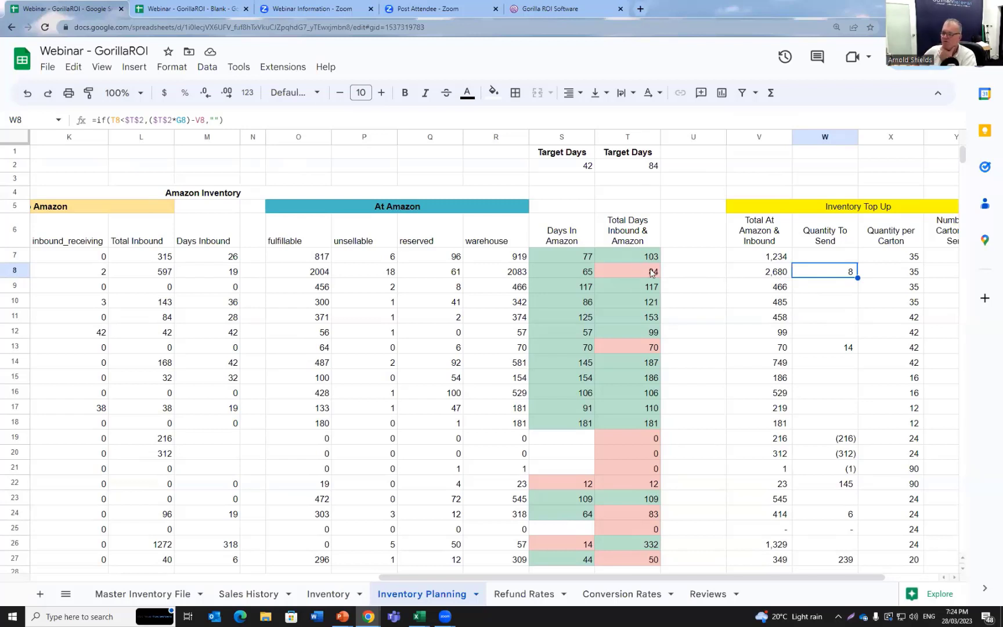
pyautogui.click(910, 270)
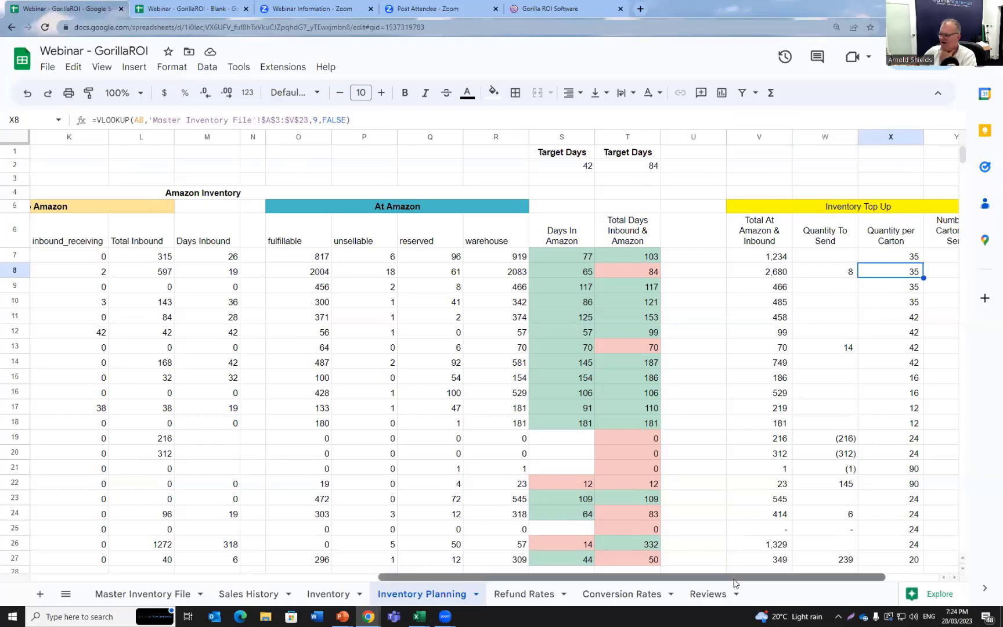
pyautogui.moveTo(728, 578); pyautogui.dragTo(824, 578)
pyautogui.scroll(-2, 845, 370)
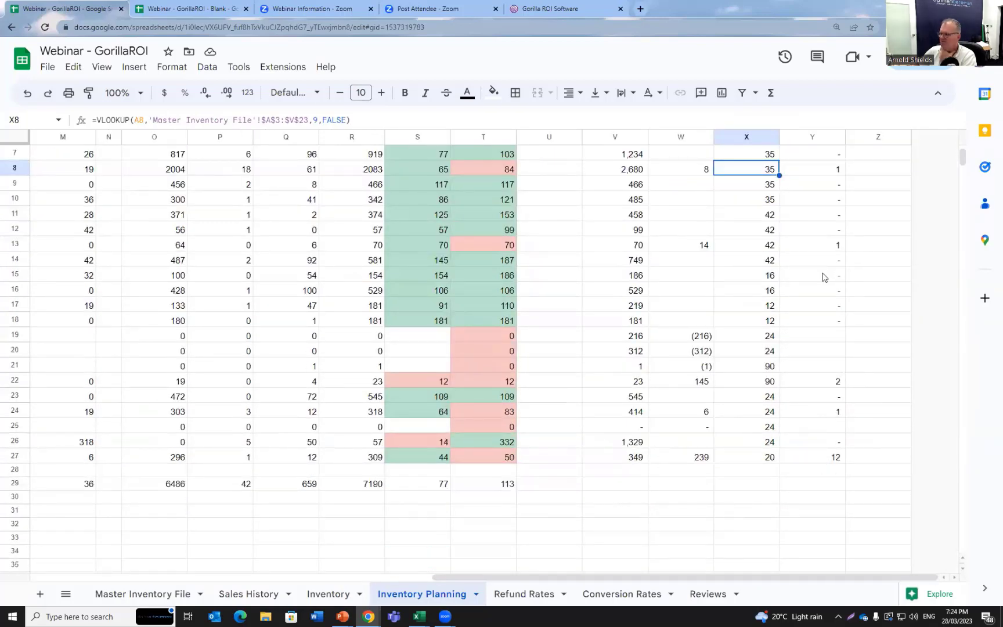
pyautogui.scroll(1, 824, 277)
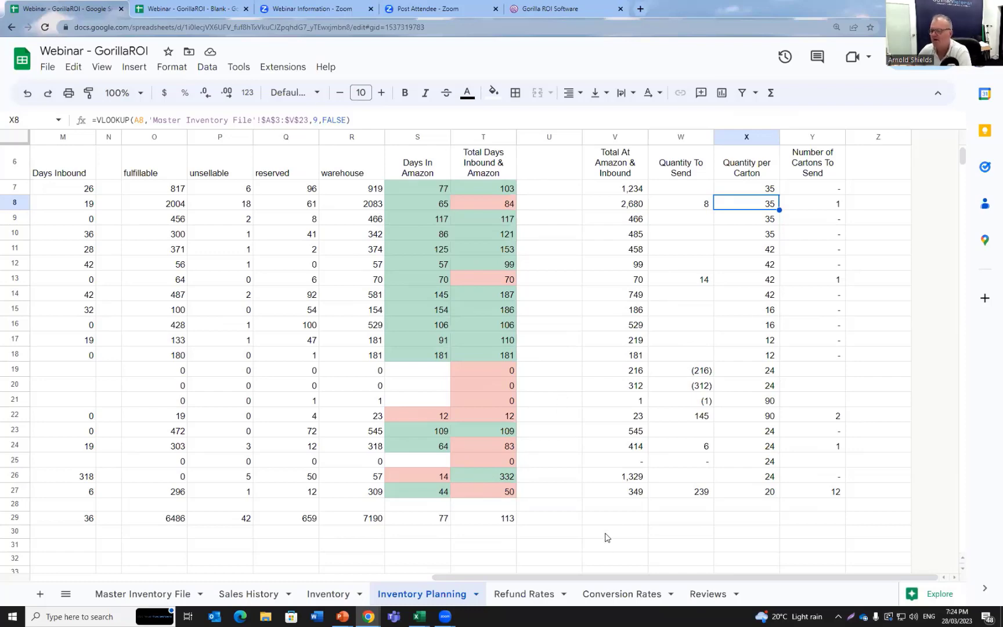
# Highlight the inbound_working quantities in I7:I27 and the inbound_shipped quantities in J7:J27 to review them.
pyautogui.moveTo(596, 577); pyautogui.dragTo(423, 579)
pyautogui.moveTo(163, 188); pyautogui.dragTo(159, 488)
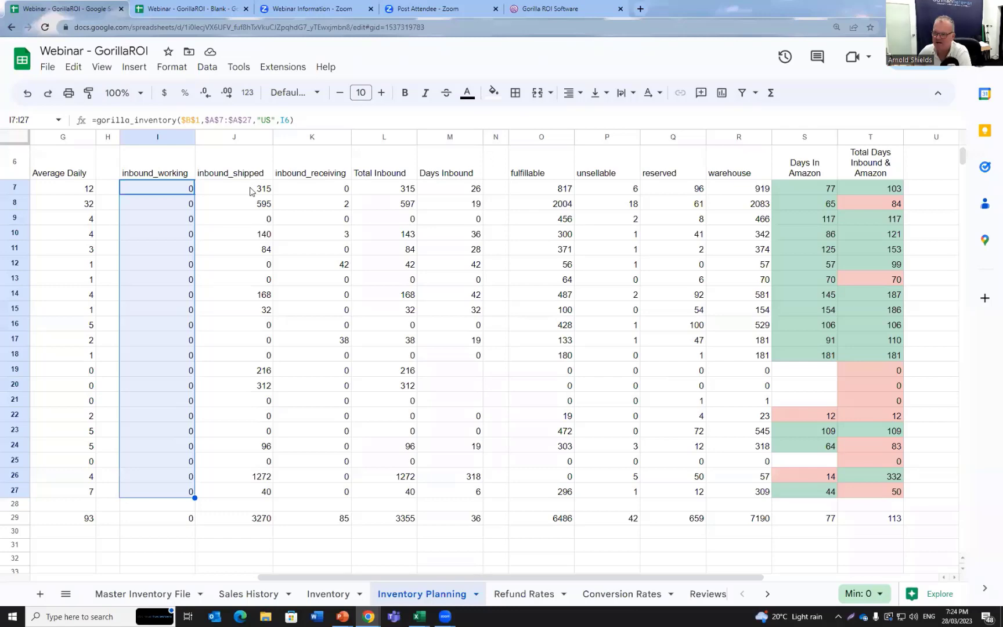
pyautogui.moveTo(254, 188); pyautogui.dragTo(254, 492)
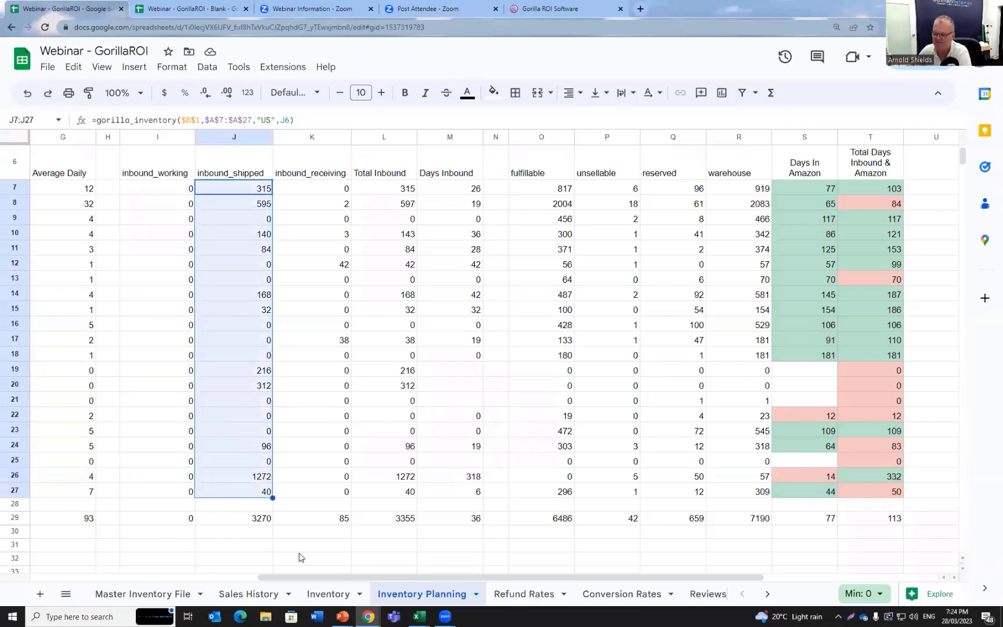
# Return to the Inventory Top Up section and check the Target Days cell T2 that drives it.
pyautogui.moveTo(312, 579); pyautogui.dragTo(517, 598)
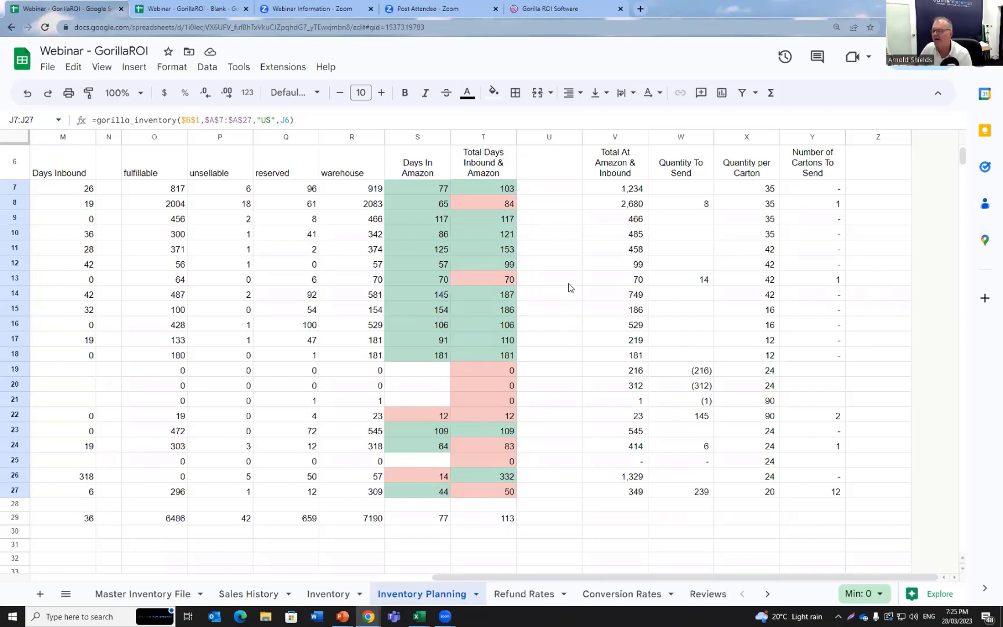
pyautogui.scroll(2, 568, 287)
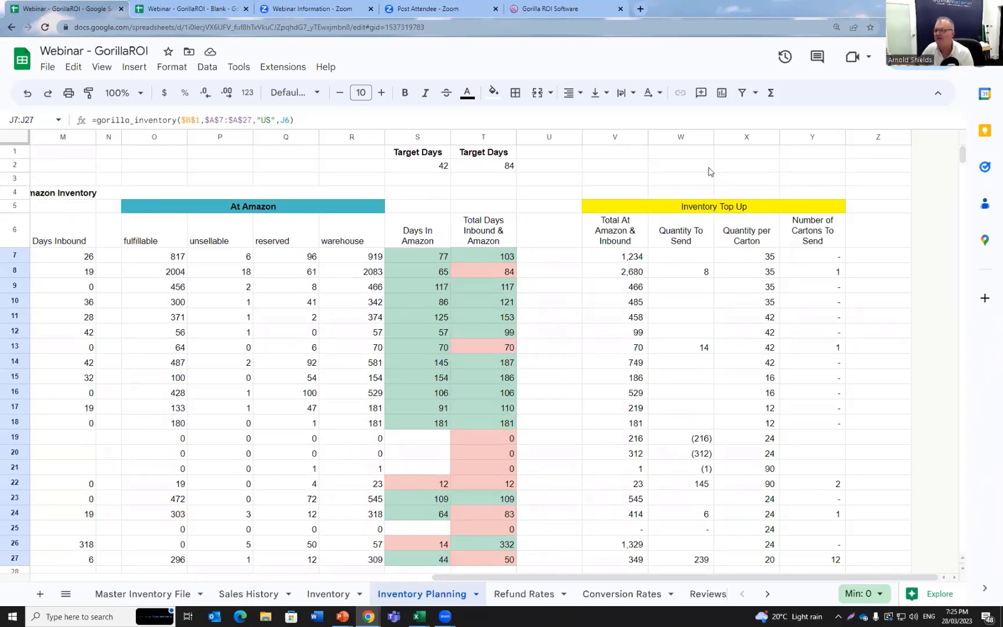
pyautogui.click(500, 171)
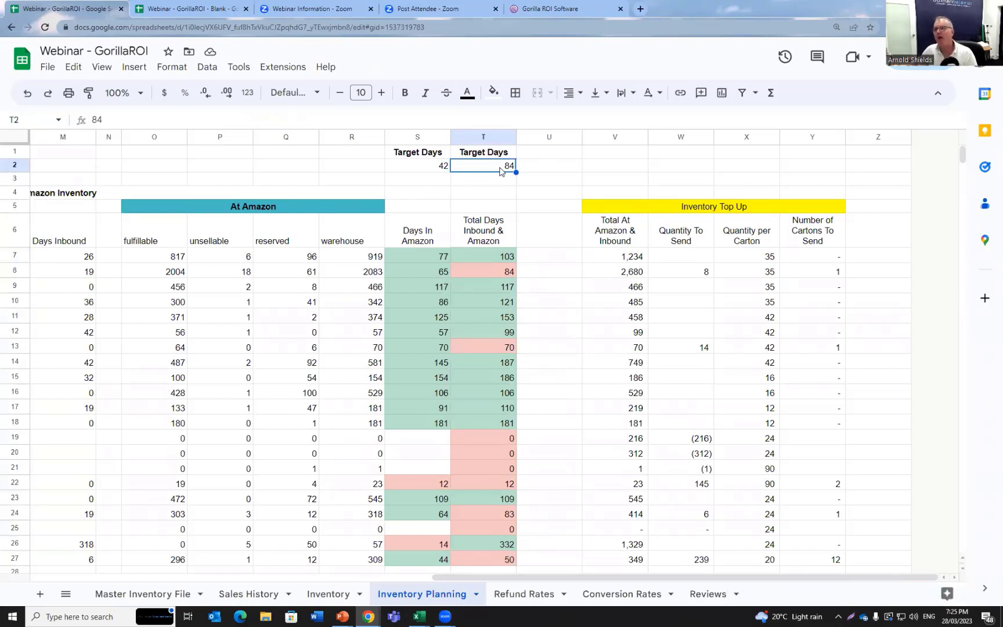
pyautogui.click(870, 153)
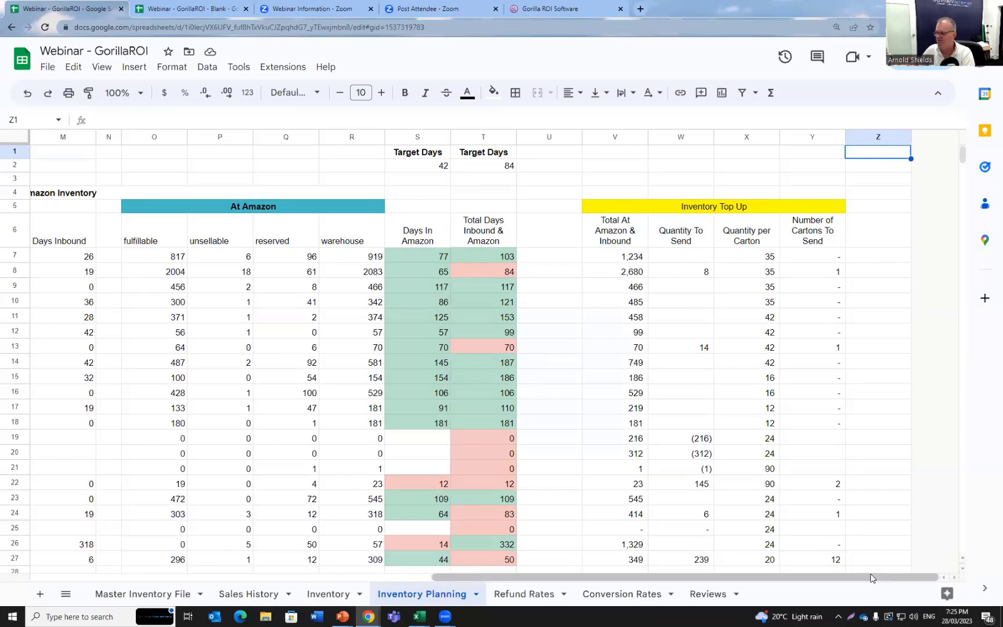
pyautogui.moveTo(878, 578)
pyautogui.mouseDown()
pyautogui.moveTo(834, 578)
pyautogui.moveTo(871, 578)
pyautogui.mouseUp()
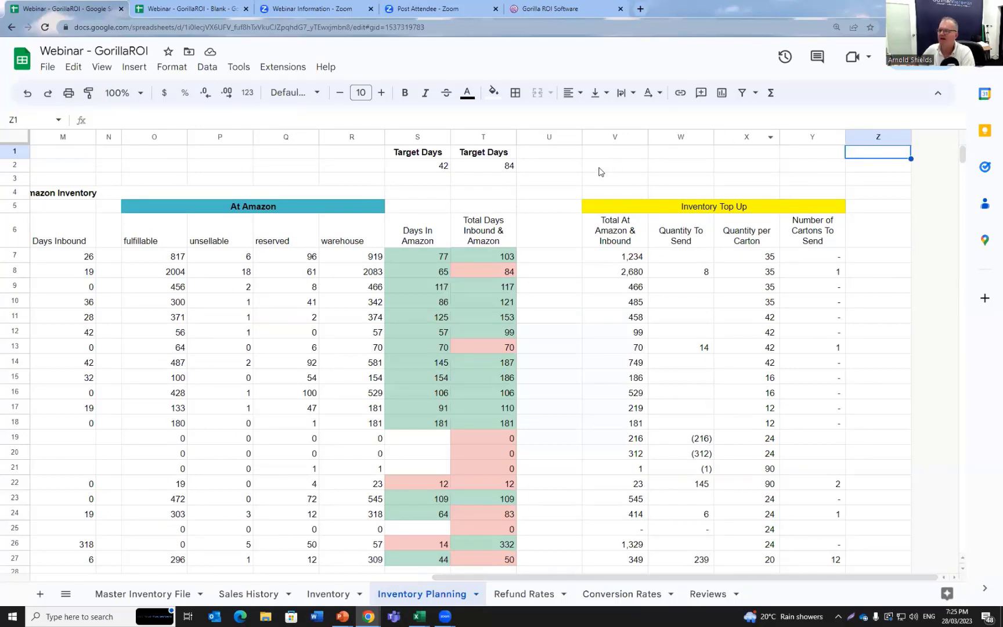
pyautogui.click(880, 170)
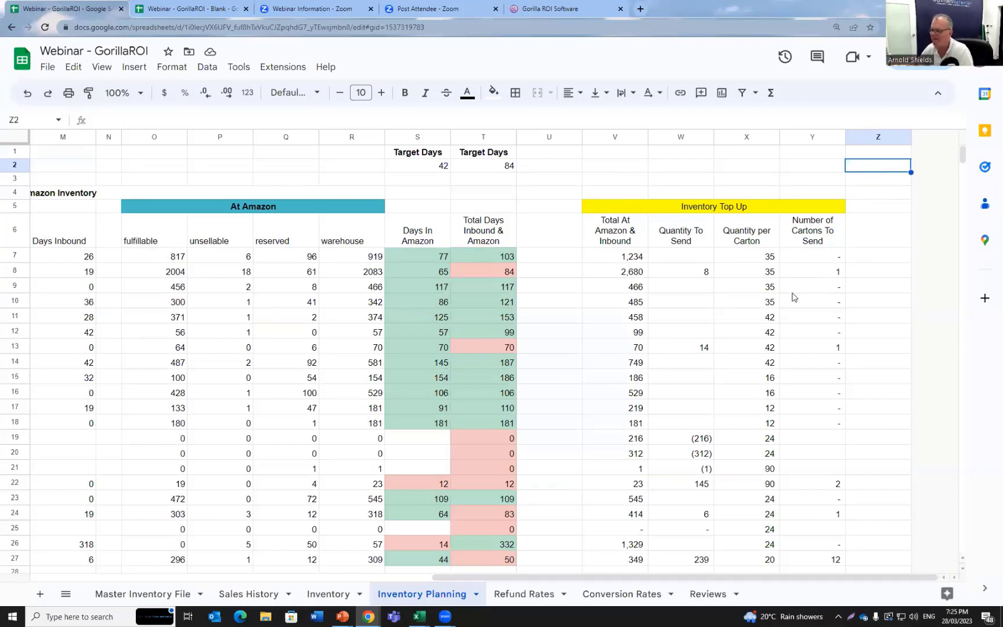
pyautogui.scroll(-1, 793, 298)
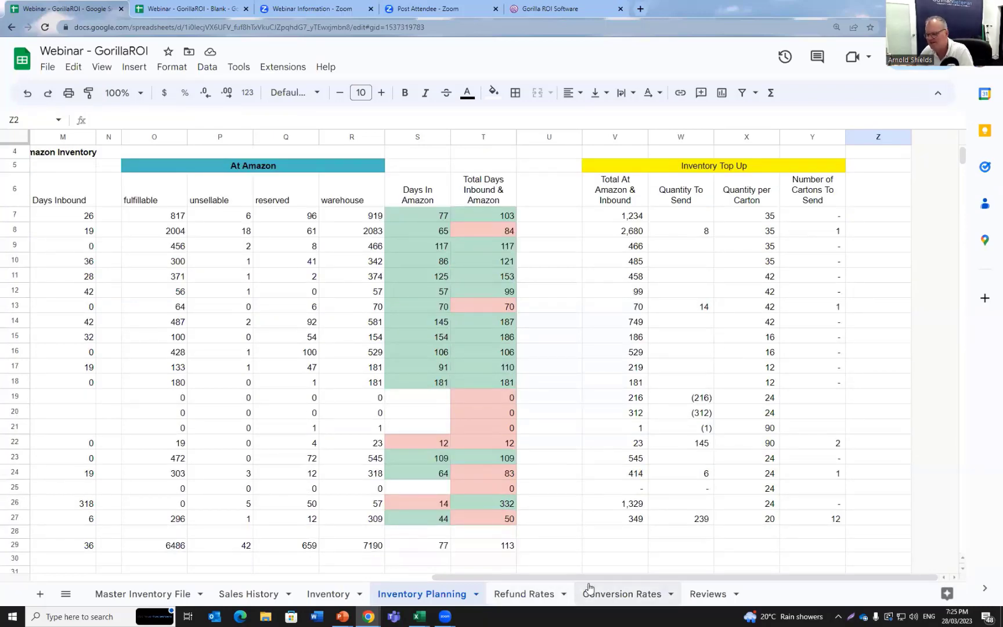
pyautogui.moveTo(545, 578); pyautogui.dragTo(669, 615)
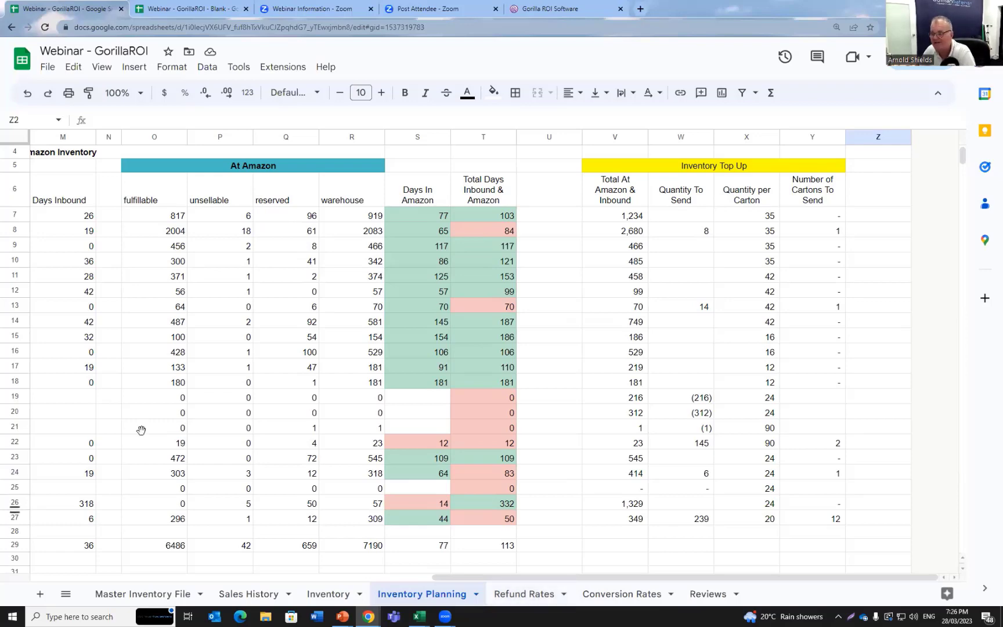
pyautogui.moveTo(454, 578); pyautogui.dragTo(49, 541)
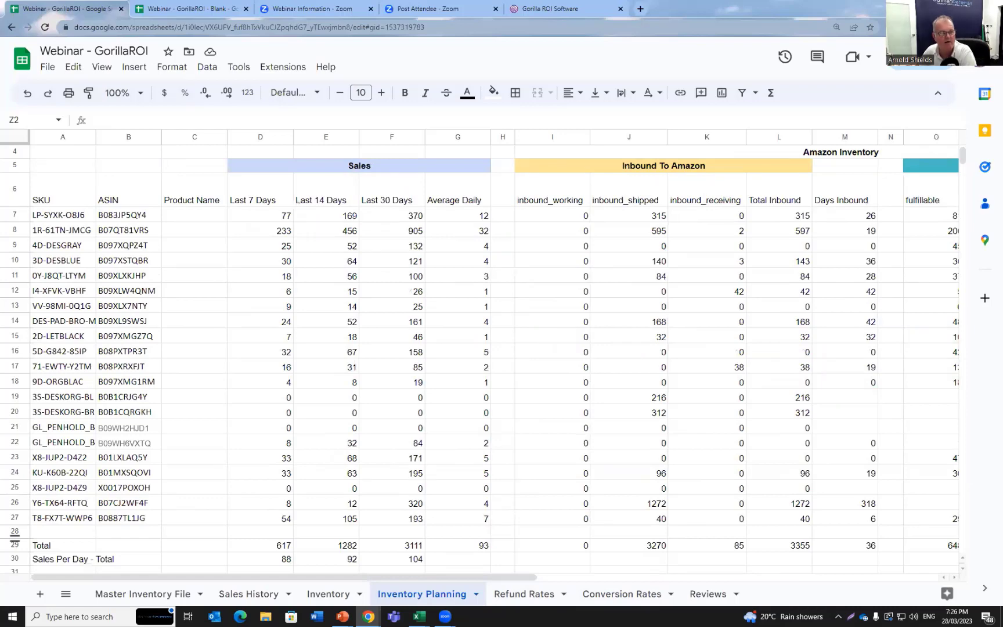
# Switch to the slide presentation and advance from the Inventory Planning slide to the Refund Rates slide.
pyautogui.hotkey('alt', 'Tab')
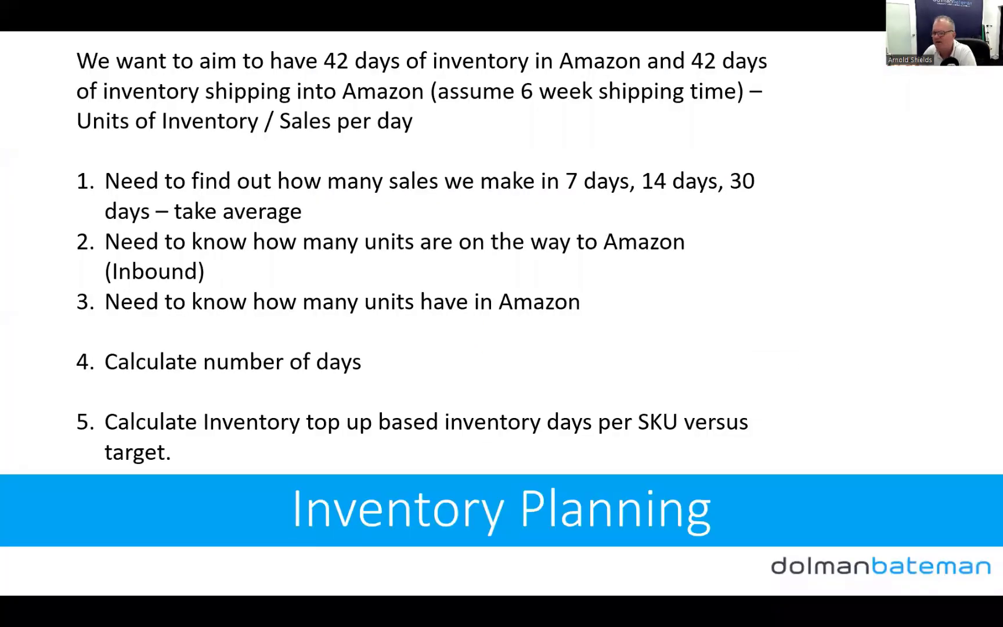
pyautogui.press('Right')
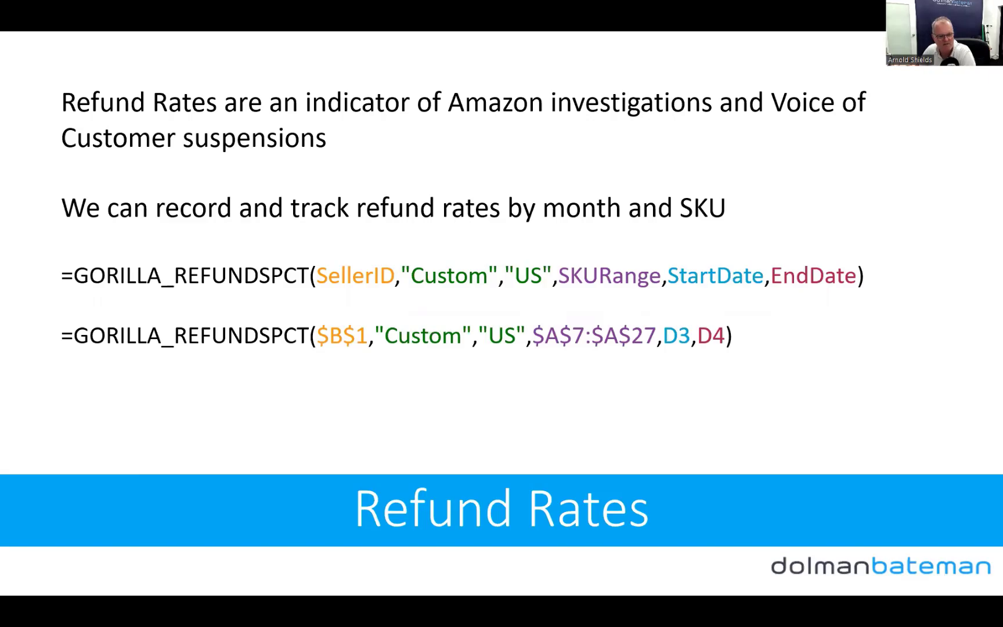
# Switch back to the workbook's Refund Rates sheet and inspect the Jan 2022 cell D7 and the Feb 2023 GORILLA_REFUNDSPCT formula in Q7.
pyautogui.hotkey('alt', 'Tab')
pyautogui.click(267, 238)
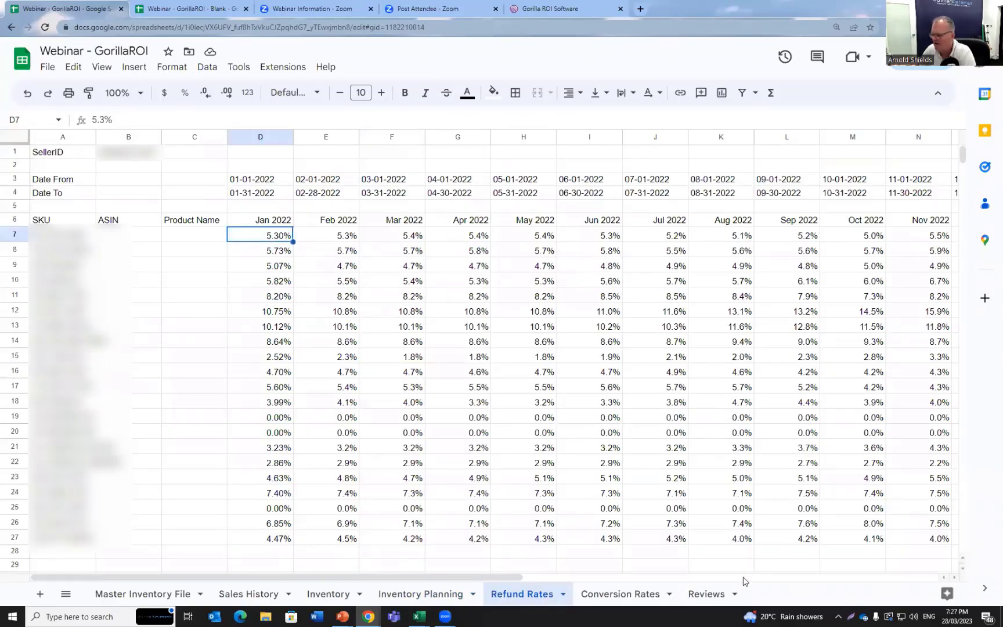
pyautogui.moveTo(486, 574); pyautogui.dragTo(680, 588)
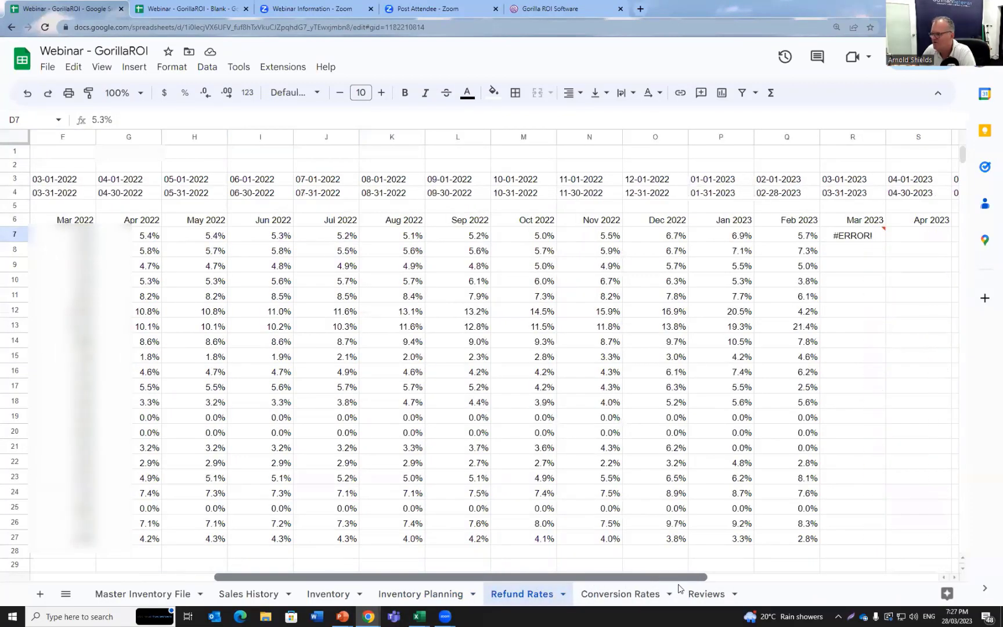
pyautogui.click(807, 239)
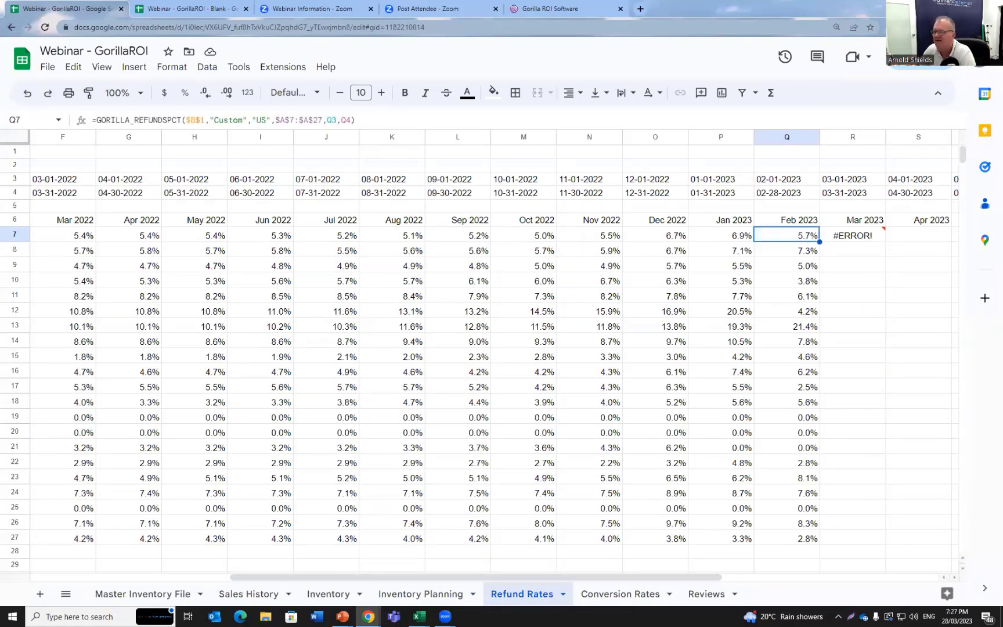
# Enlarge the browser zoom to 200% and highlight the October 2022 to January 2023 refund rates in M12:P13 for review.
pyautogui.click(995, 27)
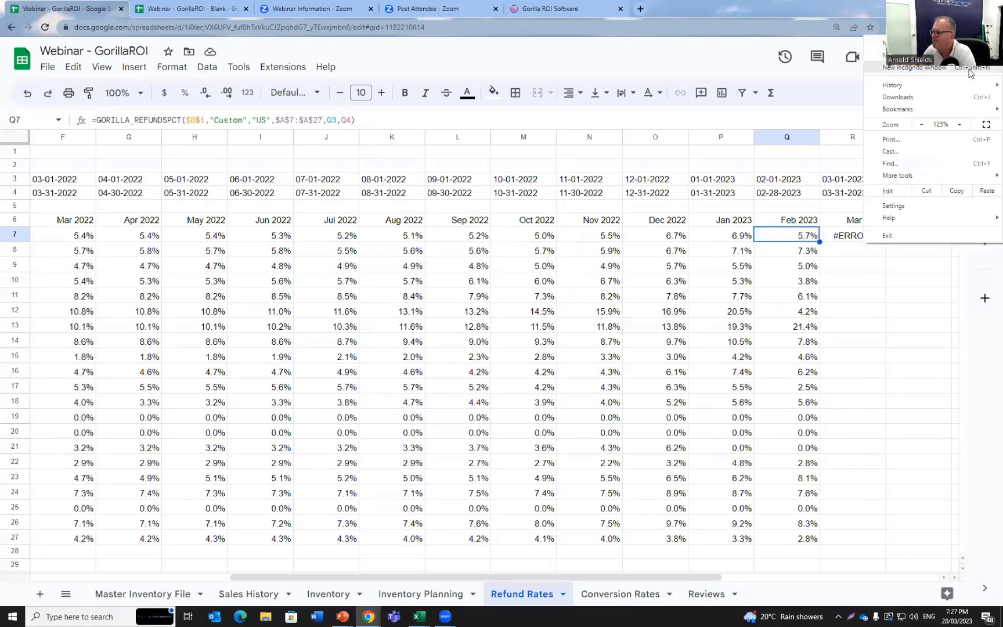
pyautogui.click(960, 125)
pyautogui.click(960, 125)
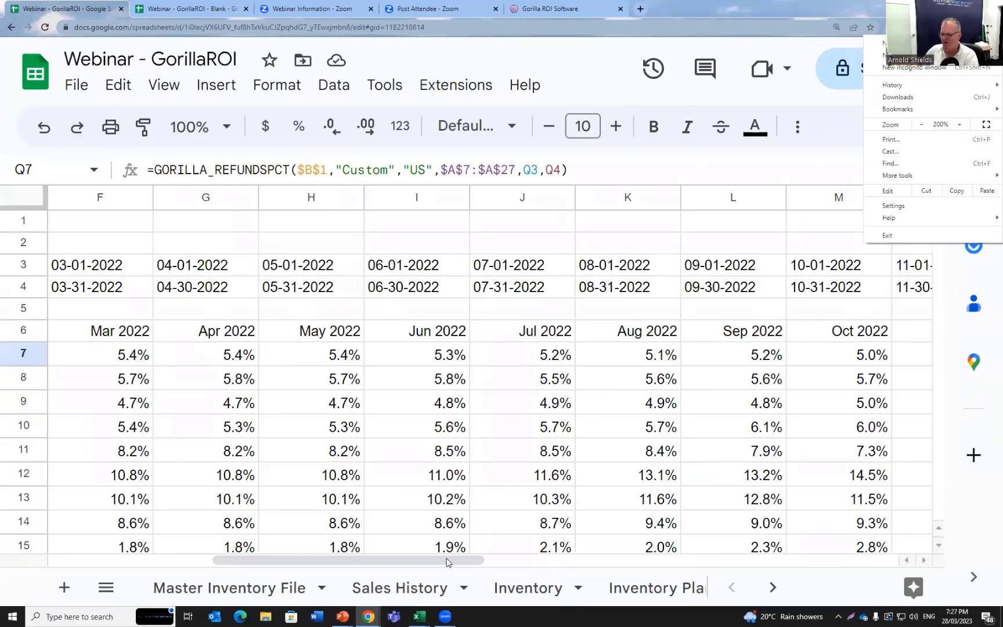
pyautogui.moveTo(450, 562); pyautogui.dragTo(549, 549)
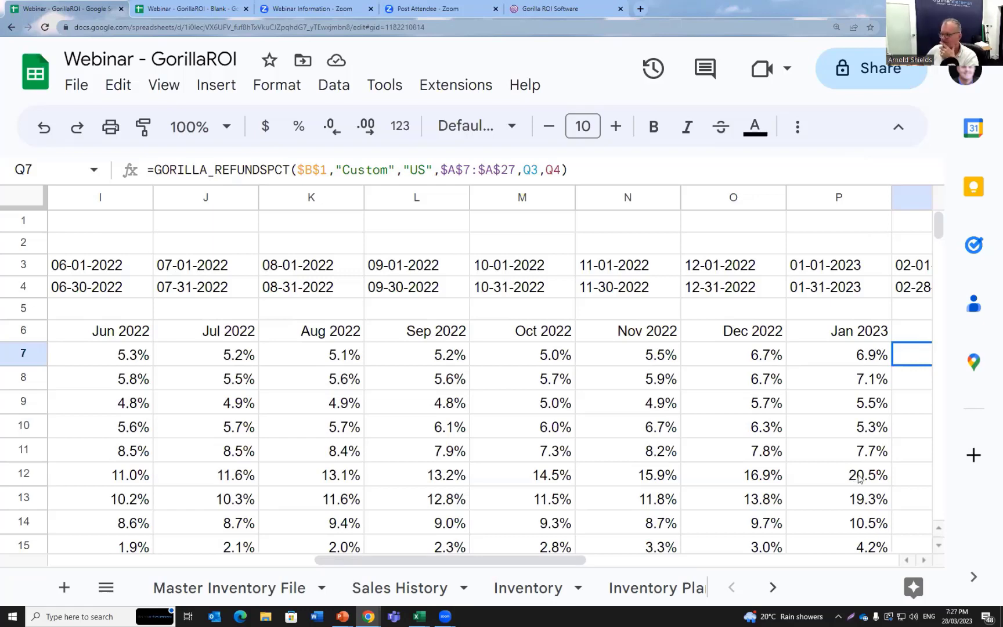
pyautogui.moveTo(859, 477); pyautogui.dragTo(522, 499)
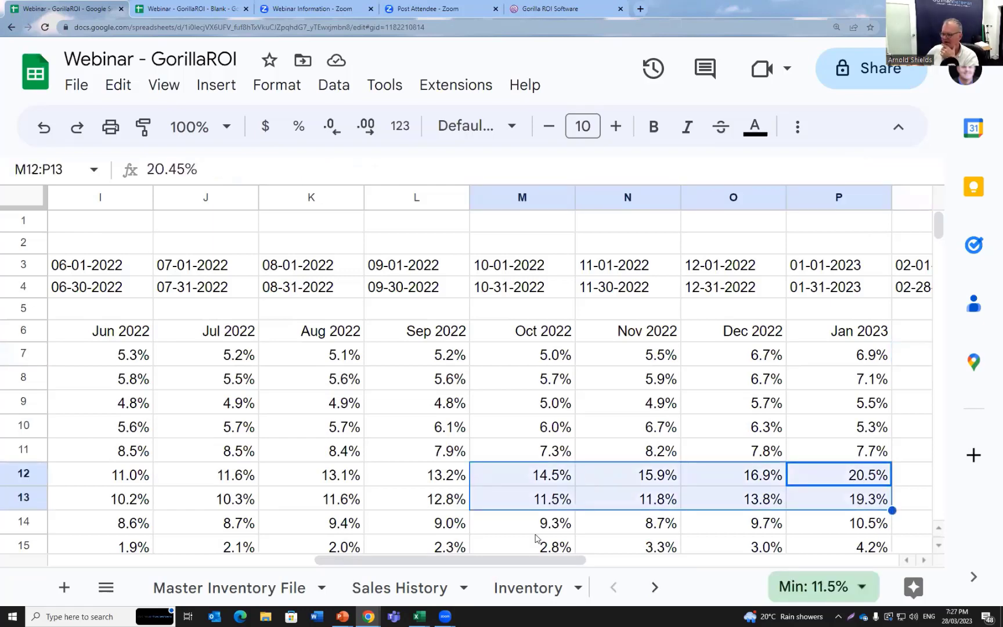
pyautogui.moveTo(548, 560); pyautogui.dragTo(513, 552)
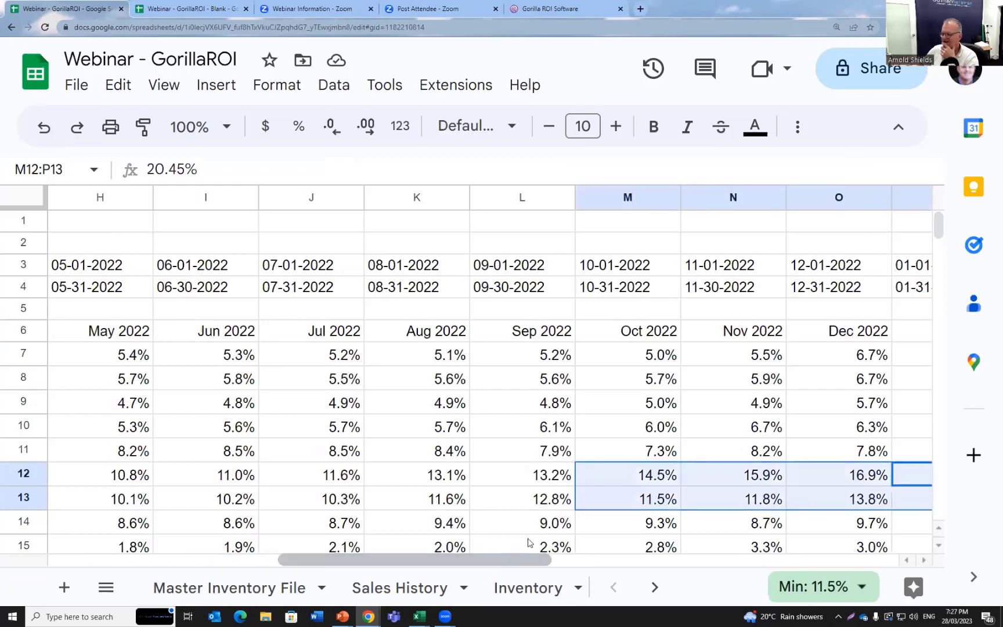
# Highlight the refund rates in L12:O14 and check the December 2022 rate in O22.
pyautogui.scroll(-3, 581, 499)
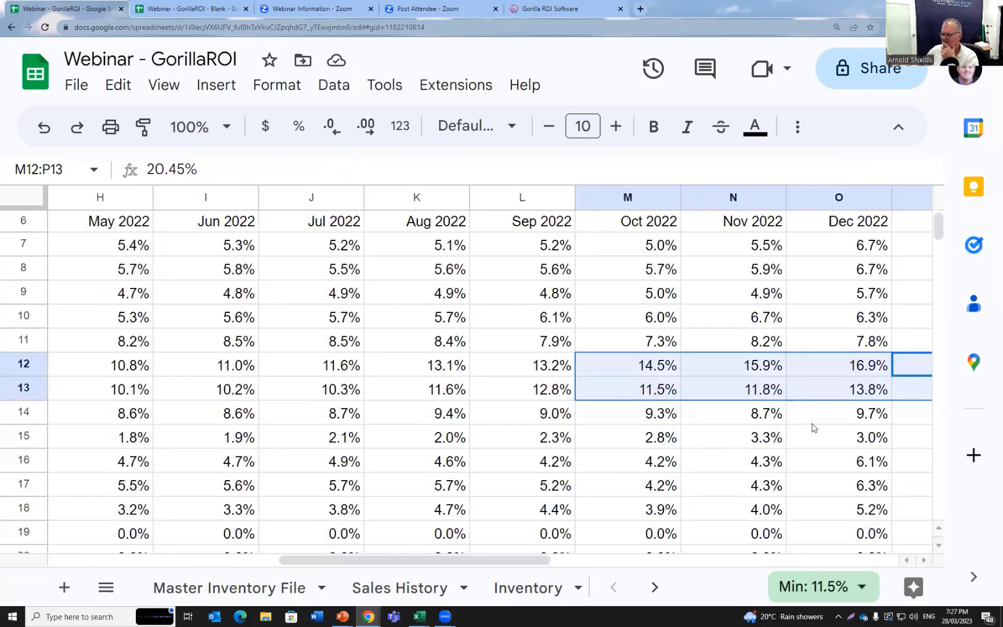
pyautogui.moveTo(812, 422); pyautogui.dragTo(575, 371)
pyautogui.scroll(-4, 695, 450)
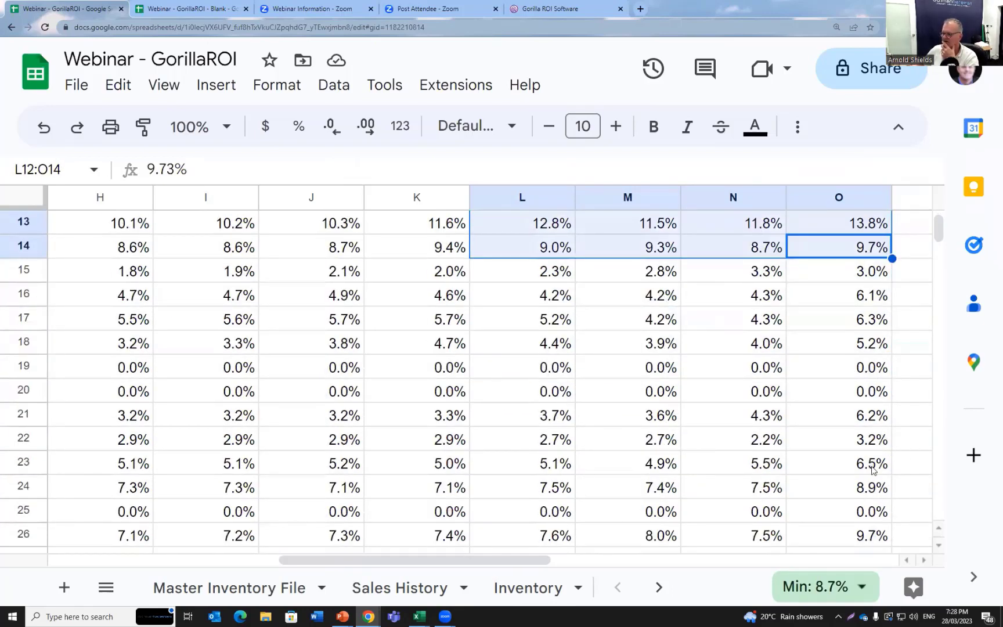
pyautogui.click(871, 444)
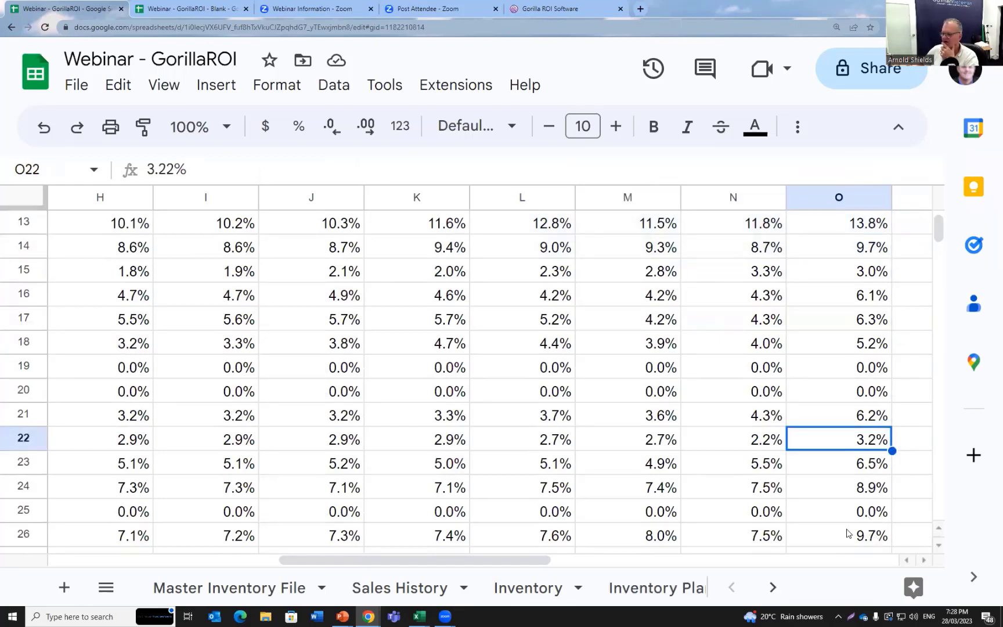
# Inspect the error note and the GORILLA_REFUNDSPCT formula in the Mar 2023 cell R7.
pyautogui.moveTo(523, 561); pyautogui.dragTo(668, 572)
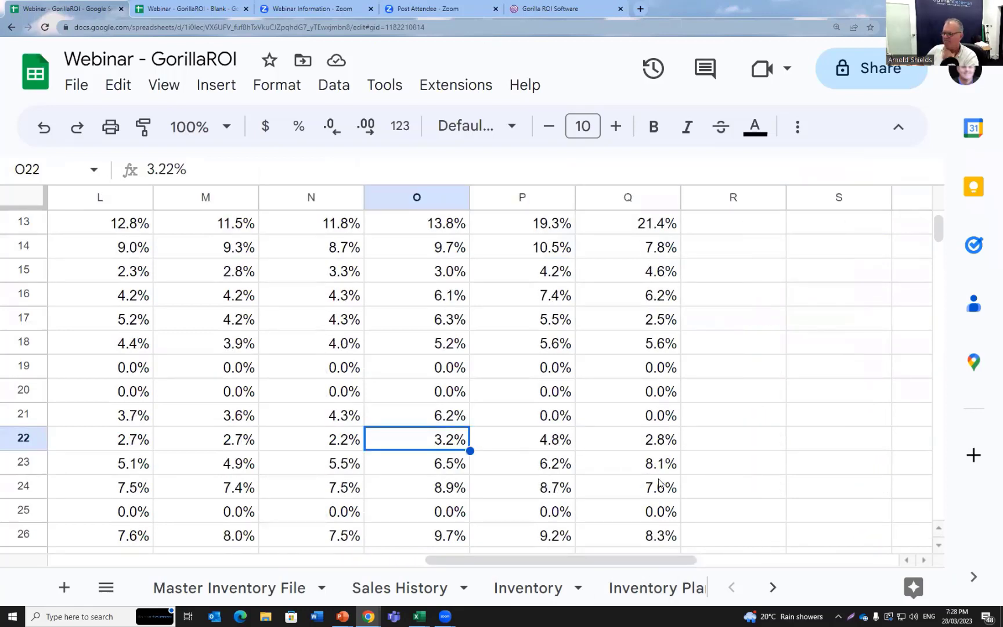
pyautogui.scroll(4, 647, 424)
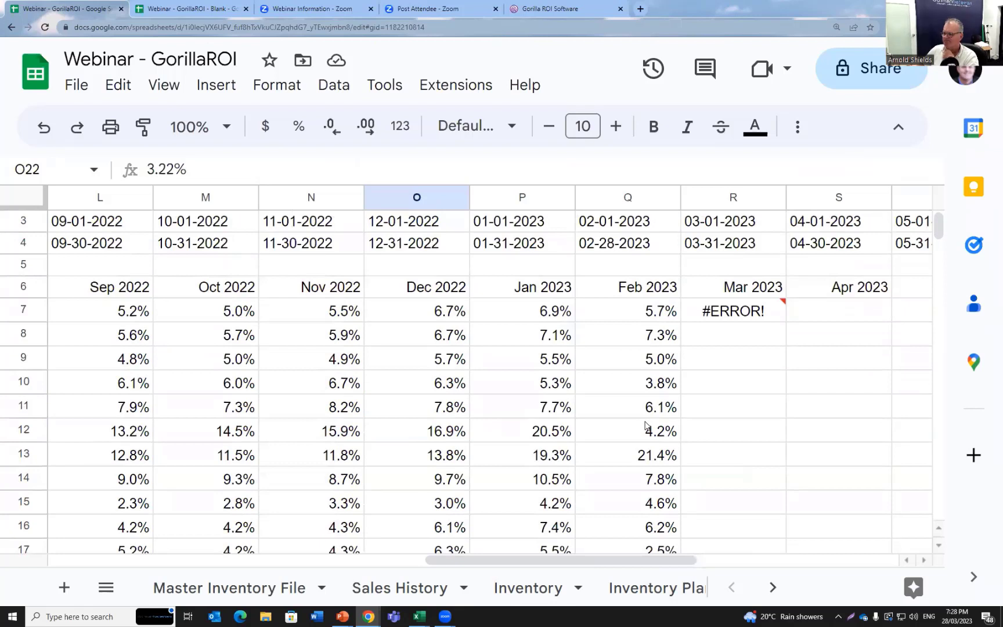
pyautogui.moveTo(722, 315)
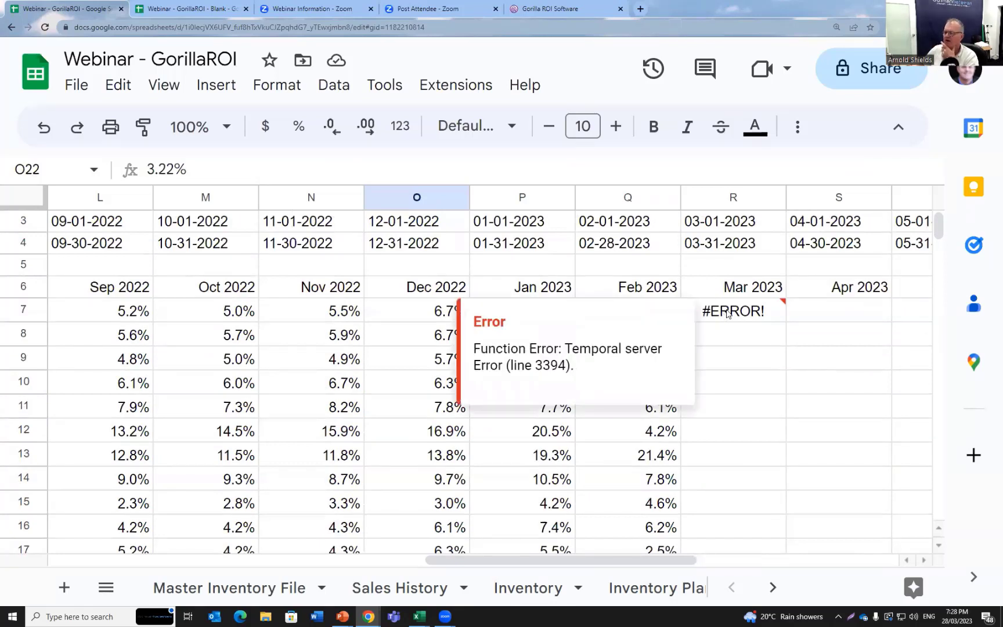
pyautogui.click(733, 359)
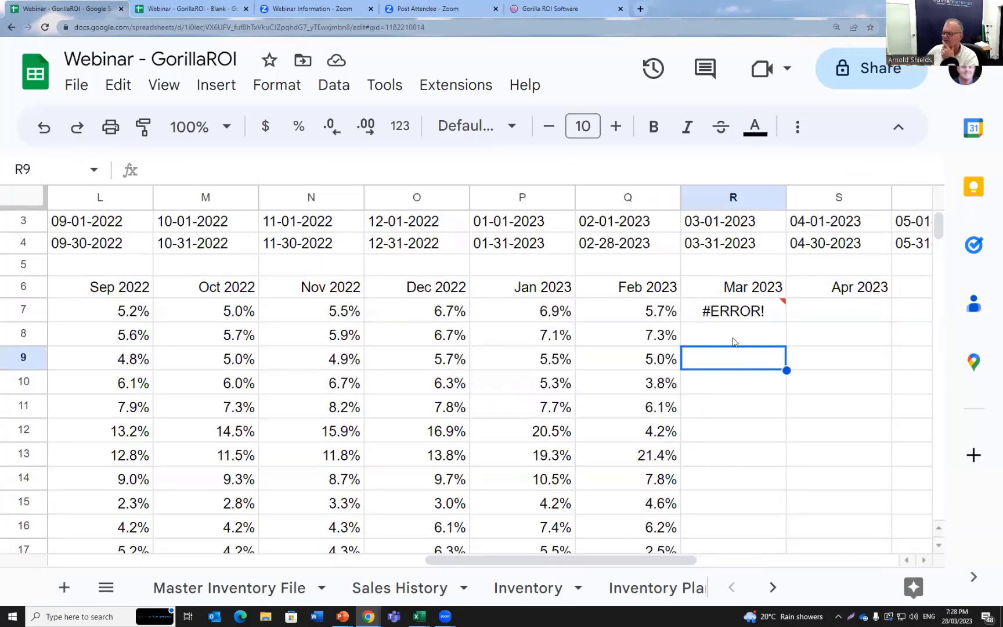
pyautogui.click(734, 319)
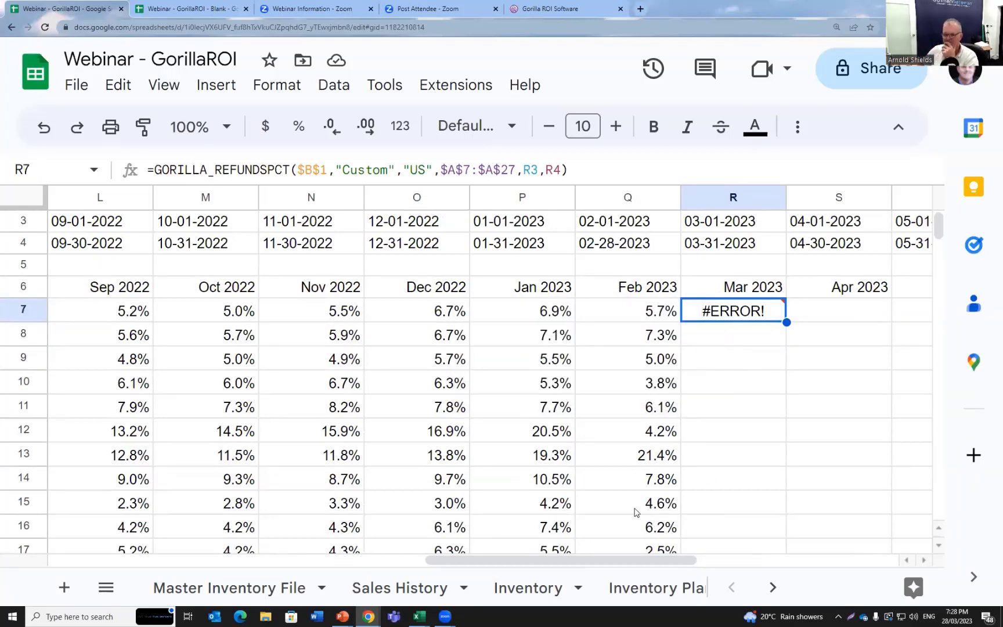
pyautogui.scroll(-2, 518, 366)
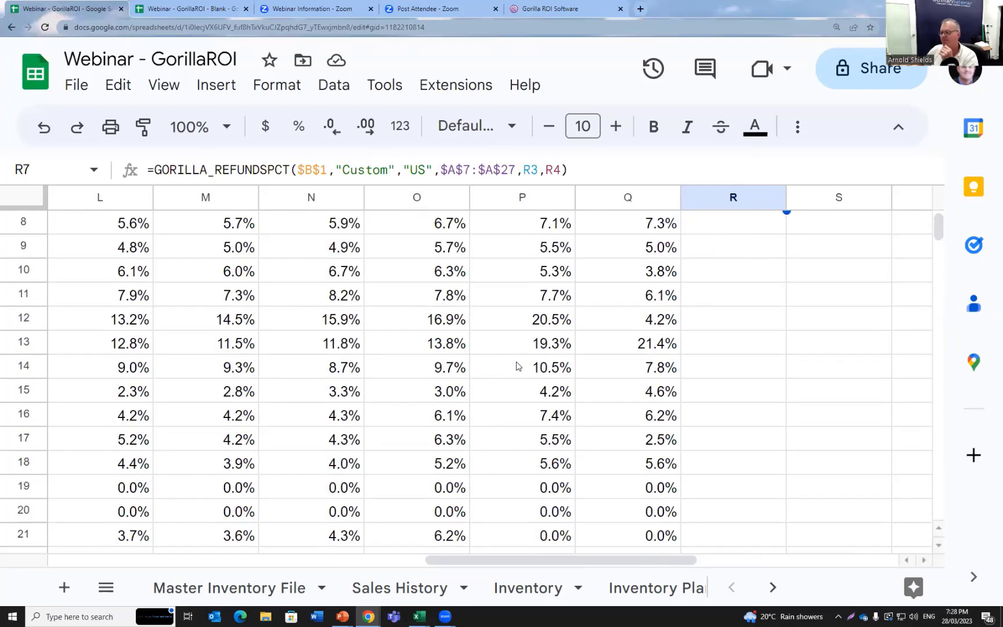
pyautogui.scroll(-1, 519, 366)
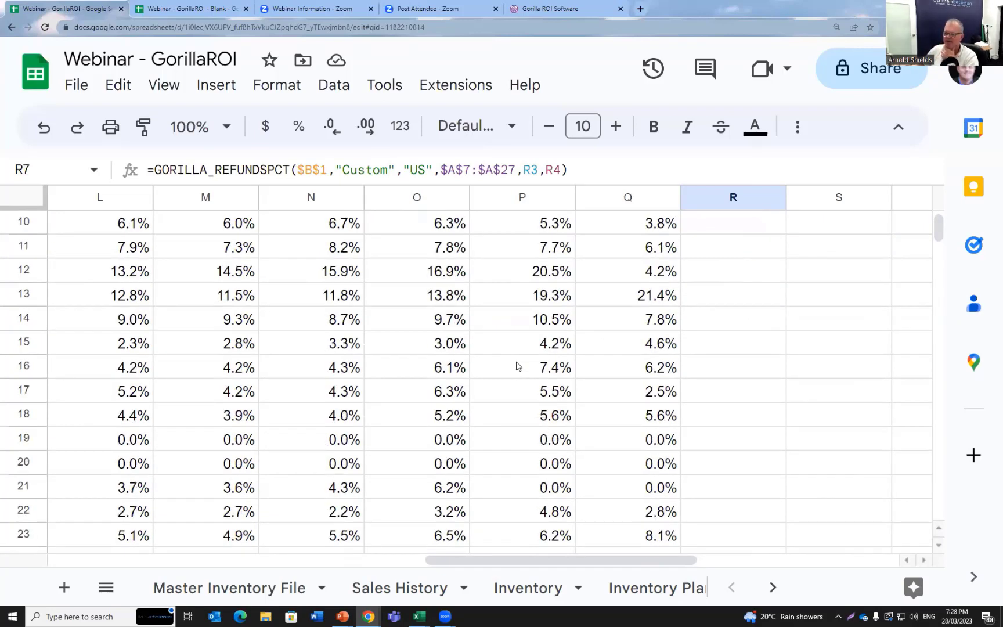
pyautogui.scroll(3, 519, 366)
pyautogui.scroll(-5, 401, 419)
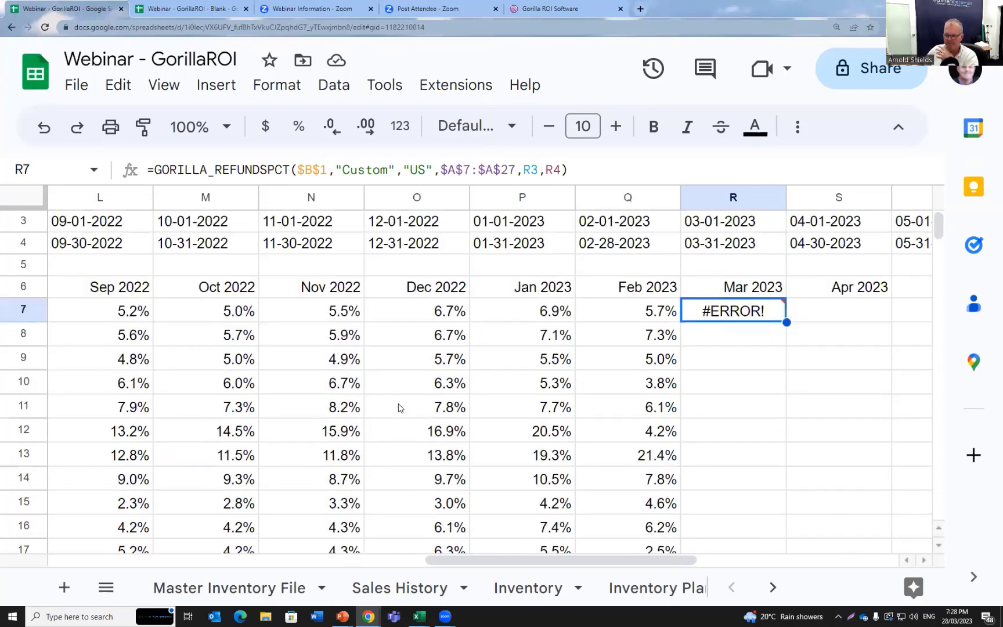
pyautogui.scroll(5, 399, 408)
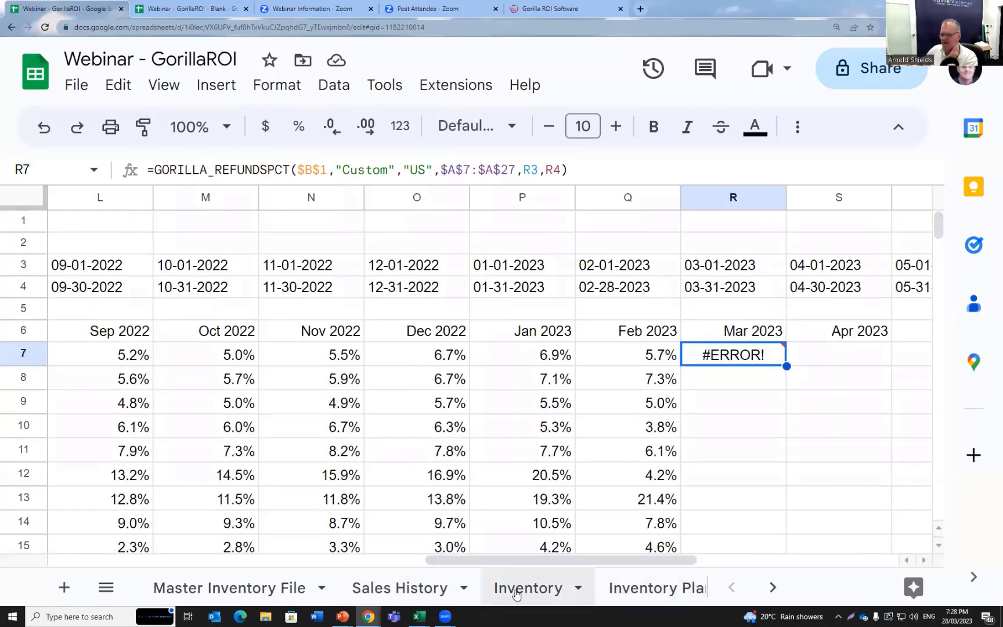
# Reduce the browser zoom to 100% to show the Refund Rates sheet from Jan 2022, and switch to the Conversion Rates slide.
pyautogui.click(994, 27)
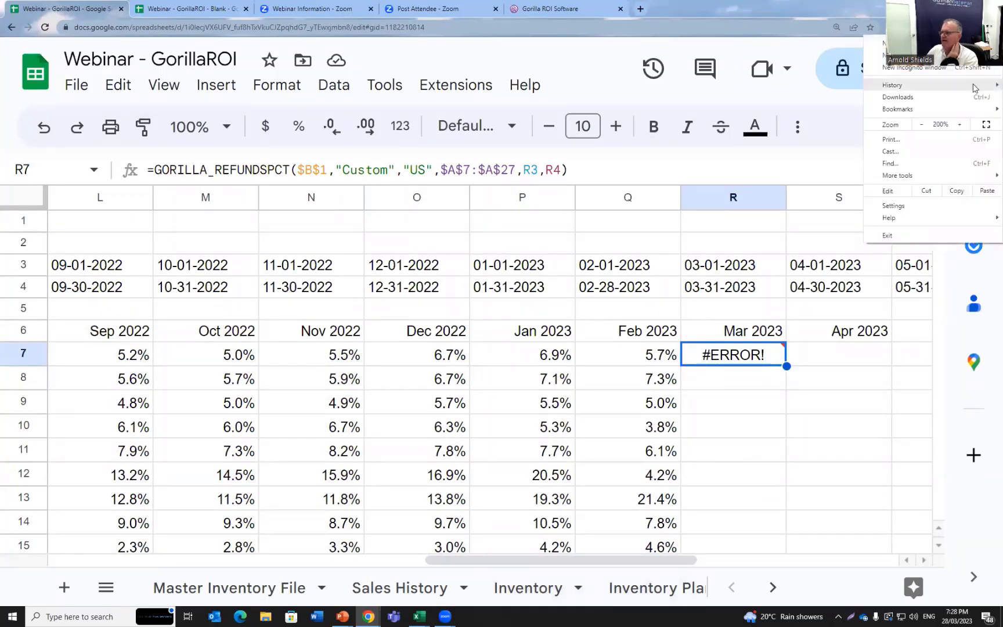
pyautogui.click(923, 125)
pyautogui.click(924, 125)
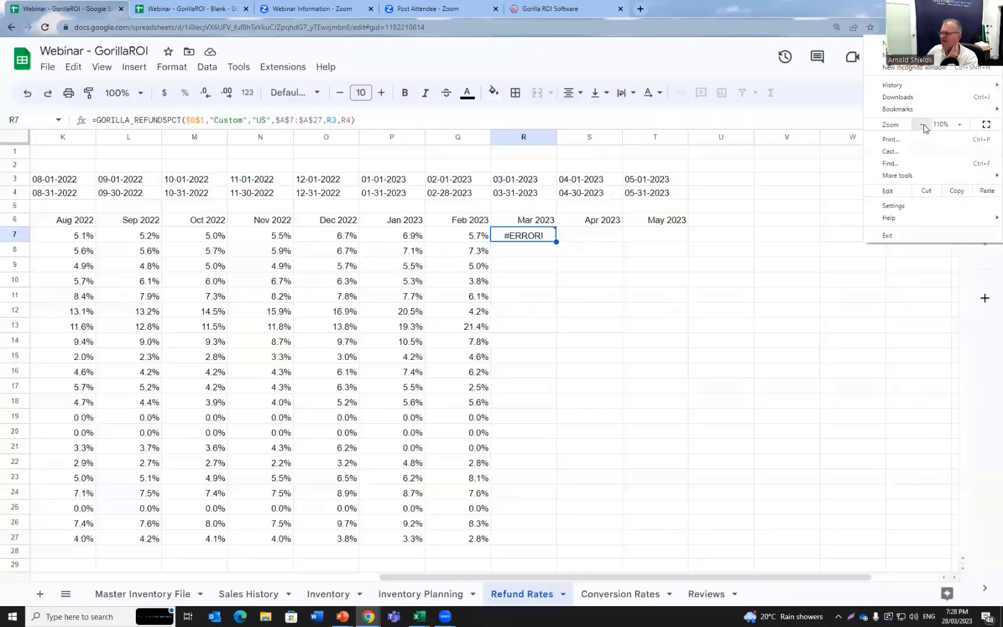
pyautogui.click(923, 125)
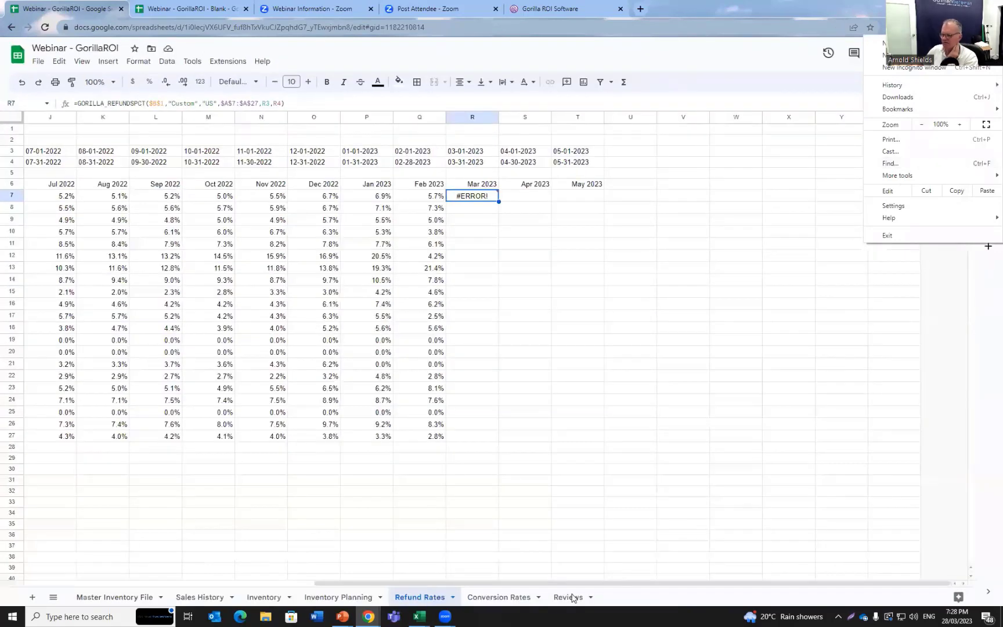
pyautogui.click(546, 583)
pyautogui.moveTo(545, 584); pyautogui.dragTo(254, 579)
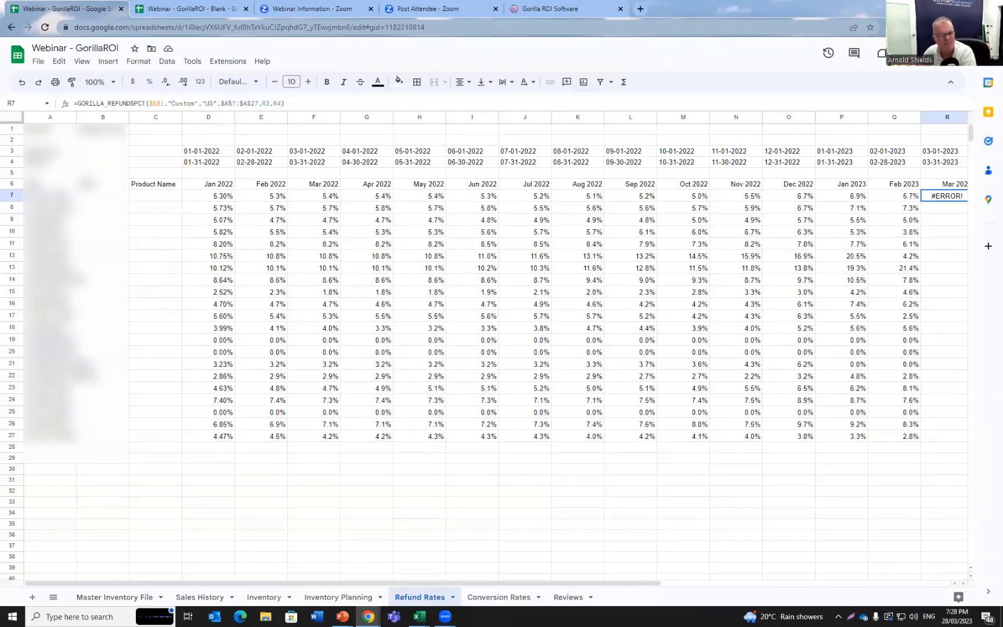
pyautogui.hotkey('alt', 'Tab')
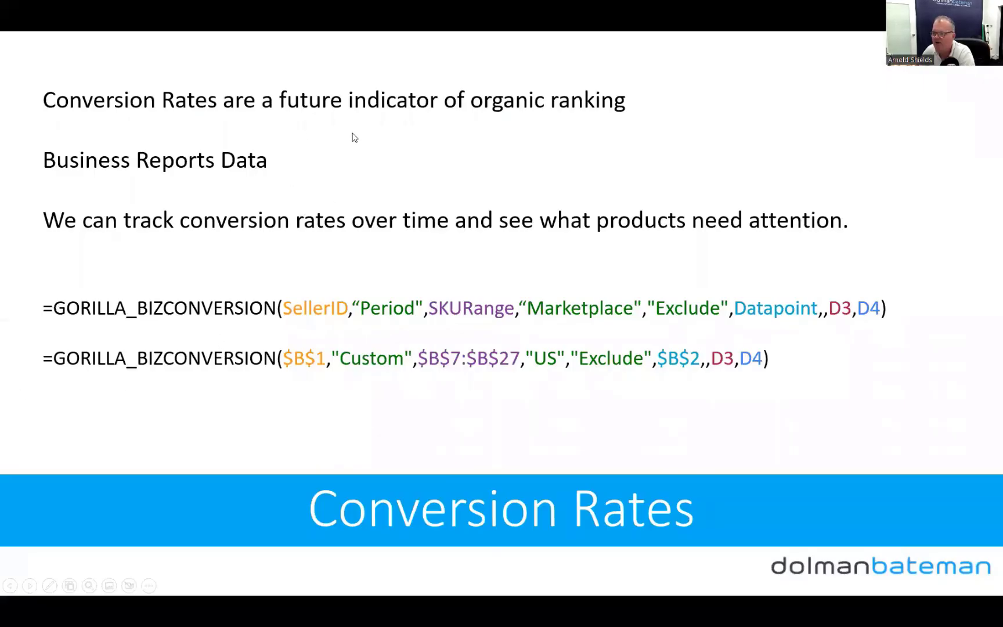